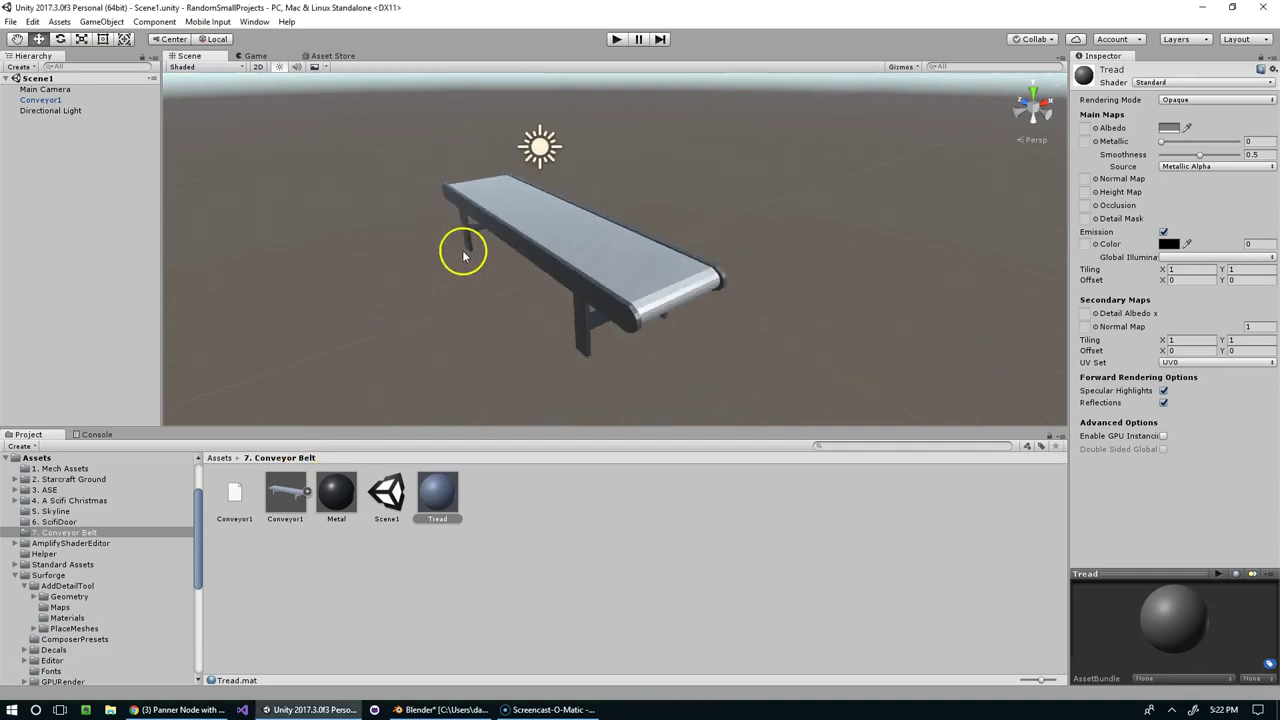
Examine the conveyor belt model from several angles and distances in the scene.
scroll(470, 254, "up", 4)
right_click_drag(483, 250, 628, 235)
left_click_drag(628, 235, 575, 268, "alt")
scroll(597, 315, "down", 3)
middle_click_drag(594, 315, 572, 284)
right_click_drag(531, 288, 684, 260)
scroll(695, 258, "up", 3)
left_click_drag(684, 248, 545, 196, "alt")
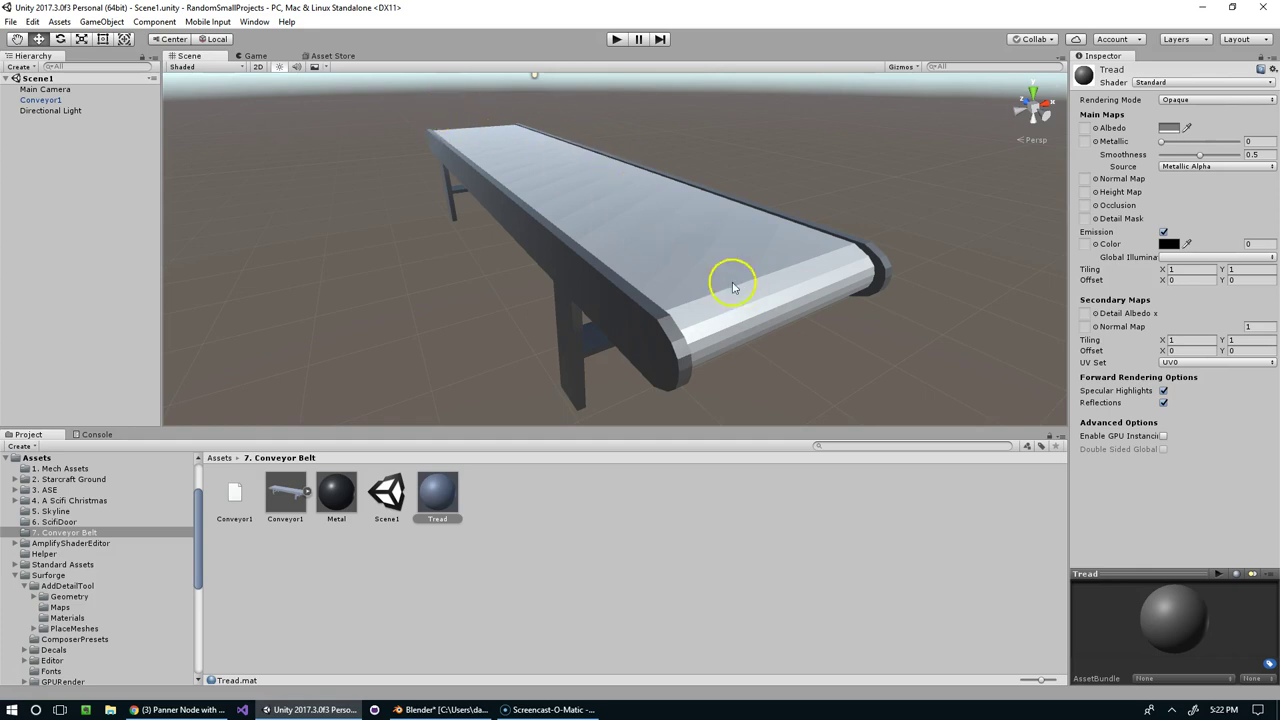
scroll(700, 297, "down", 3)
scroll(664, 305, "up", 3)
Create a new Amplify surface shader asset in the project.
right_click(543, 509)
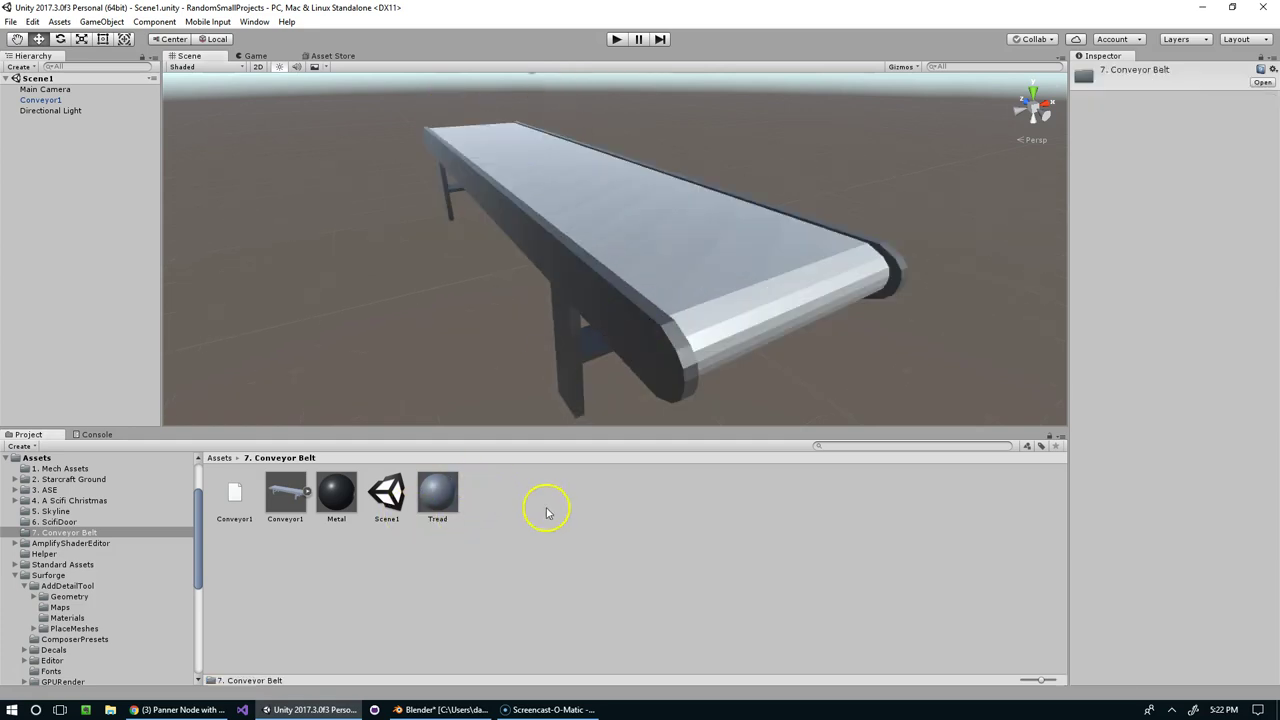
mouse_move(586, 250)
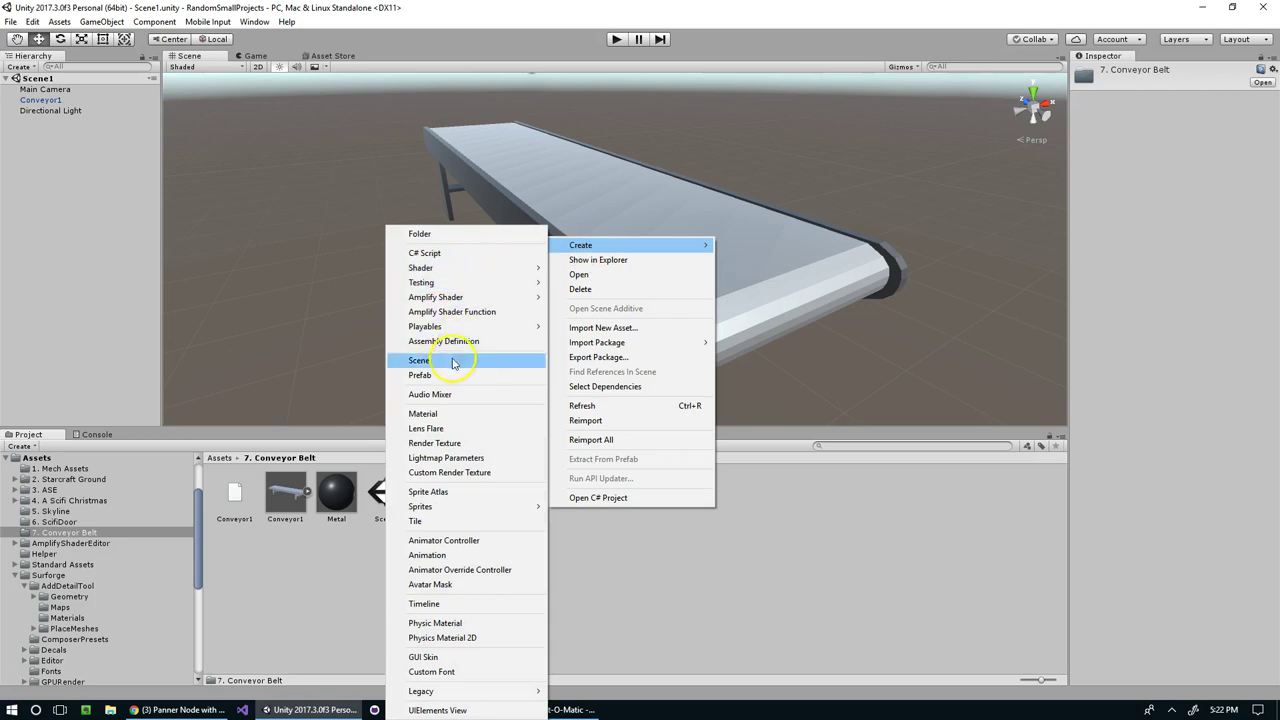
mouse_move(432, 270)
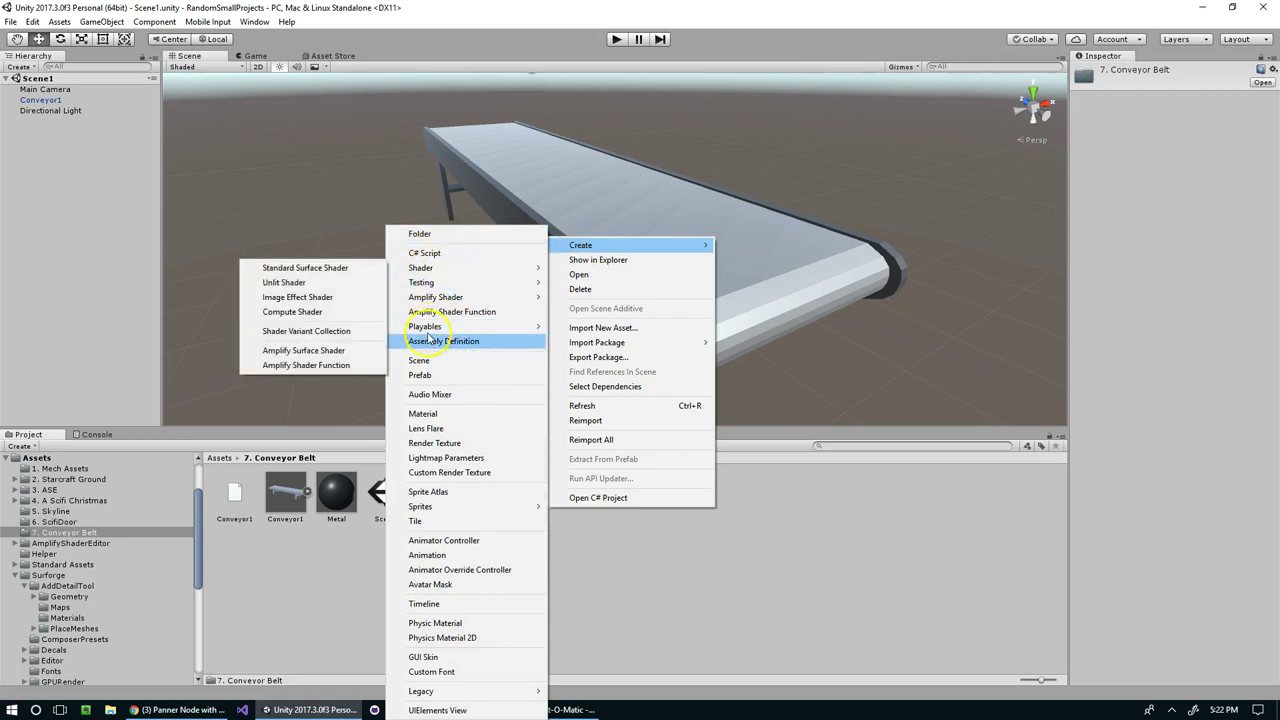
mouse_move(436, 300)
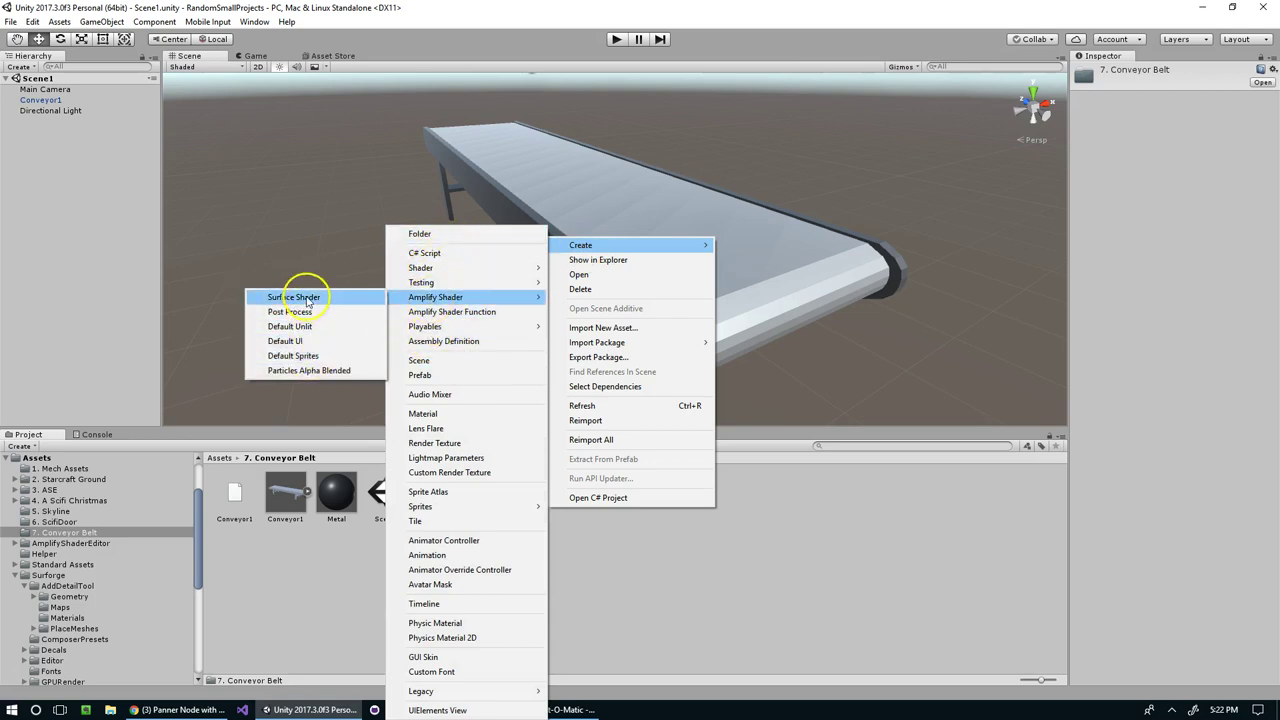
left_click(294, 297)
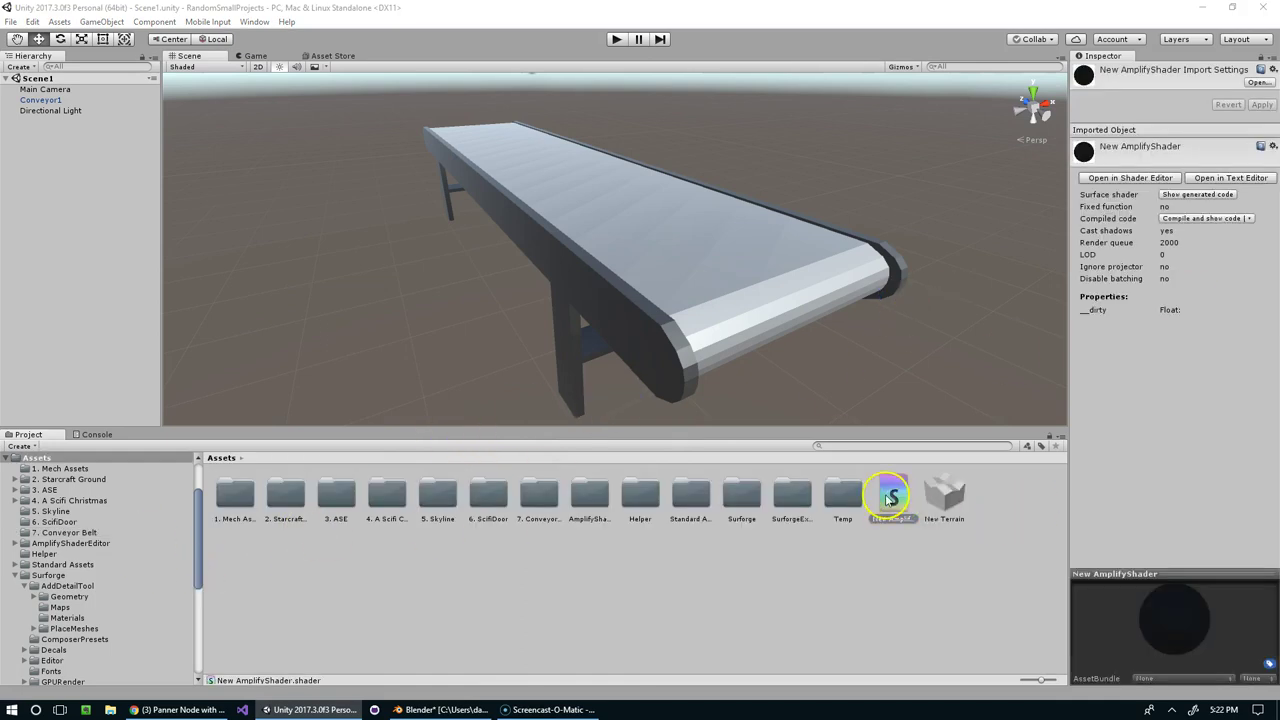
Move the new Amplify shader into the 7. Conveyor Belt folder and rename it Belt1.
left_click_drag(894, 494, 532, 507)
double_click(531, 500)
left_click(383, 500)
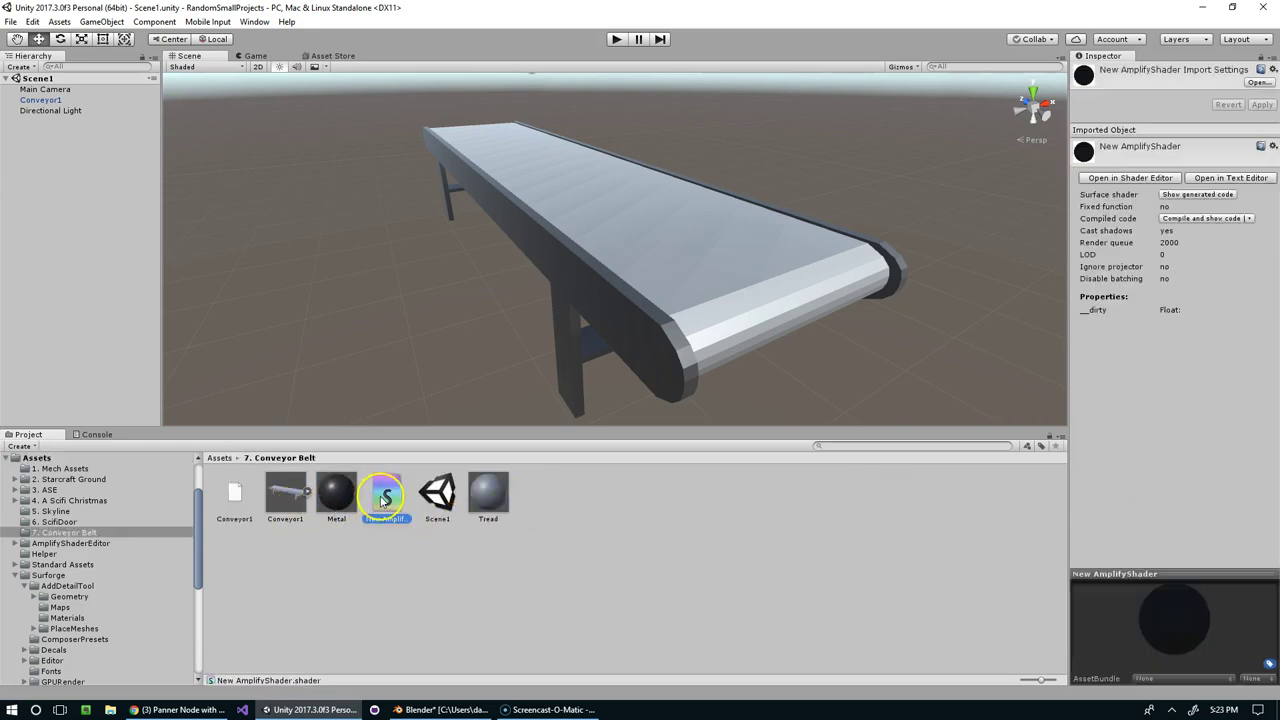
type("Belt1")
key("Return")
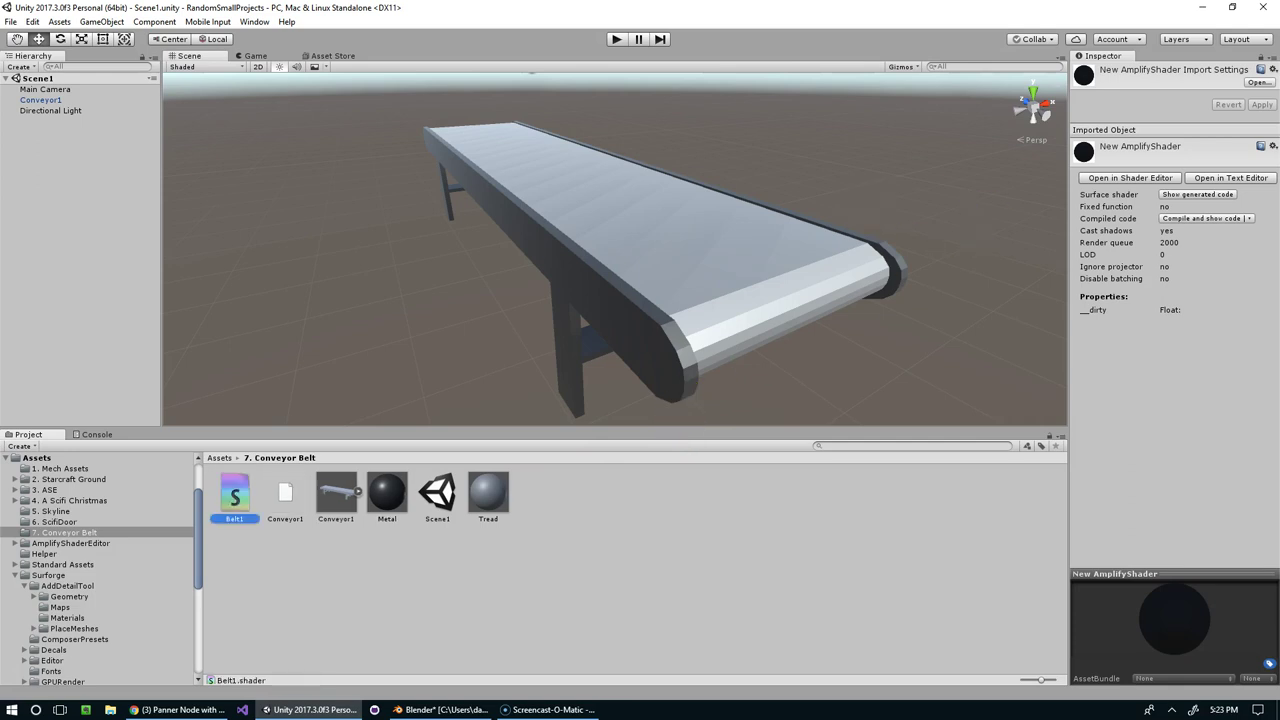
Dock the shader editor beside the scene view and widen it for the node graph.
left_click_drag(1279, 150, 849, 58)
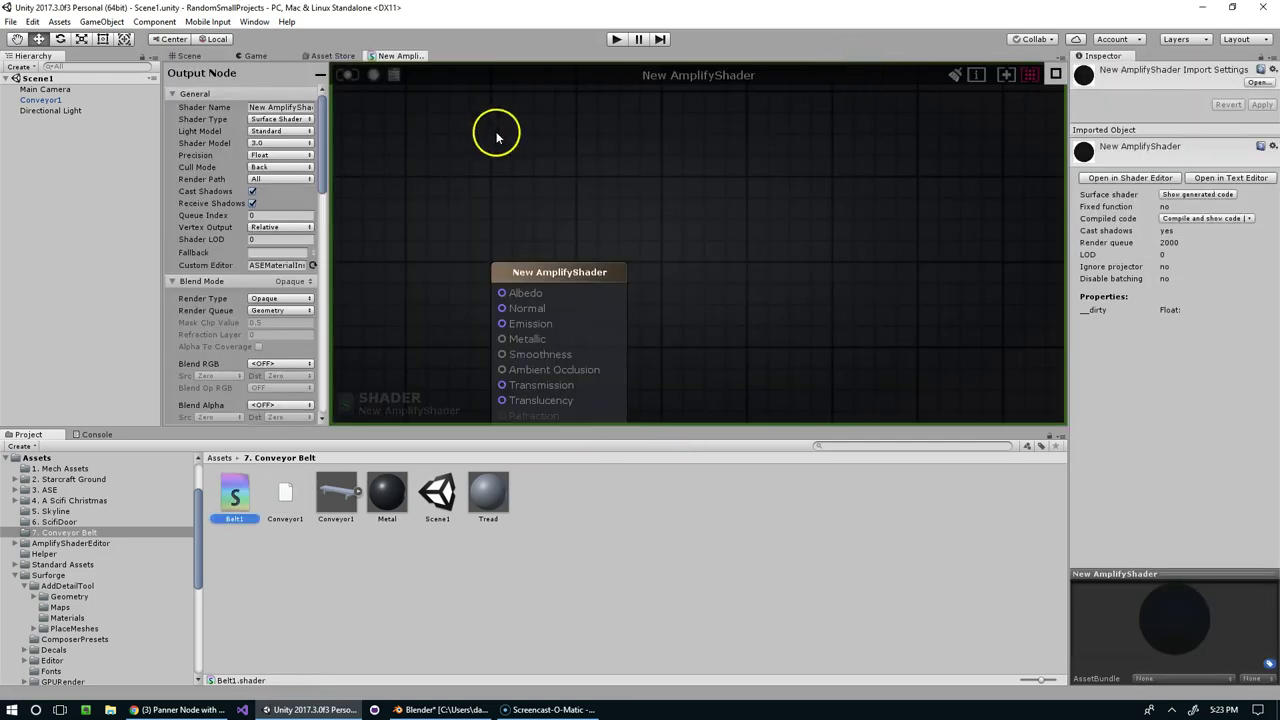
left_click_drag(432, 54, 940, 220)
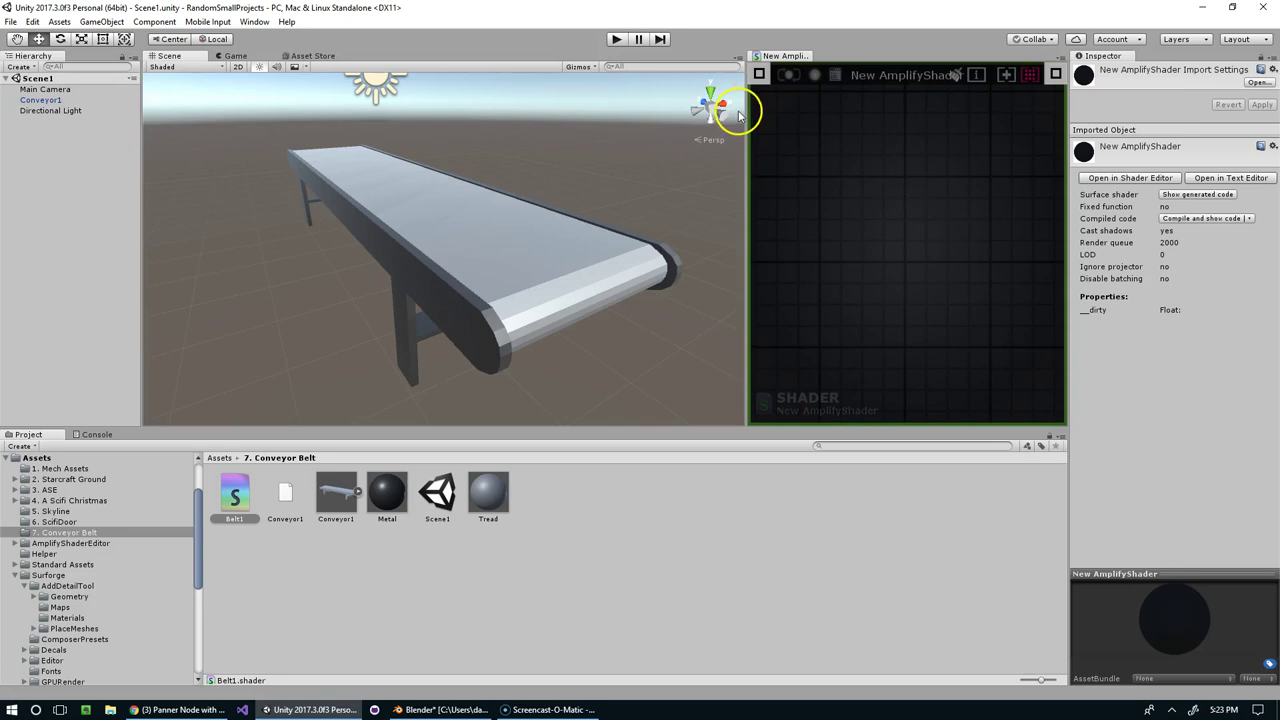
left_click_drag(748, 108, 576, 120)
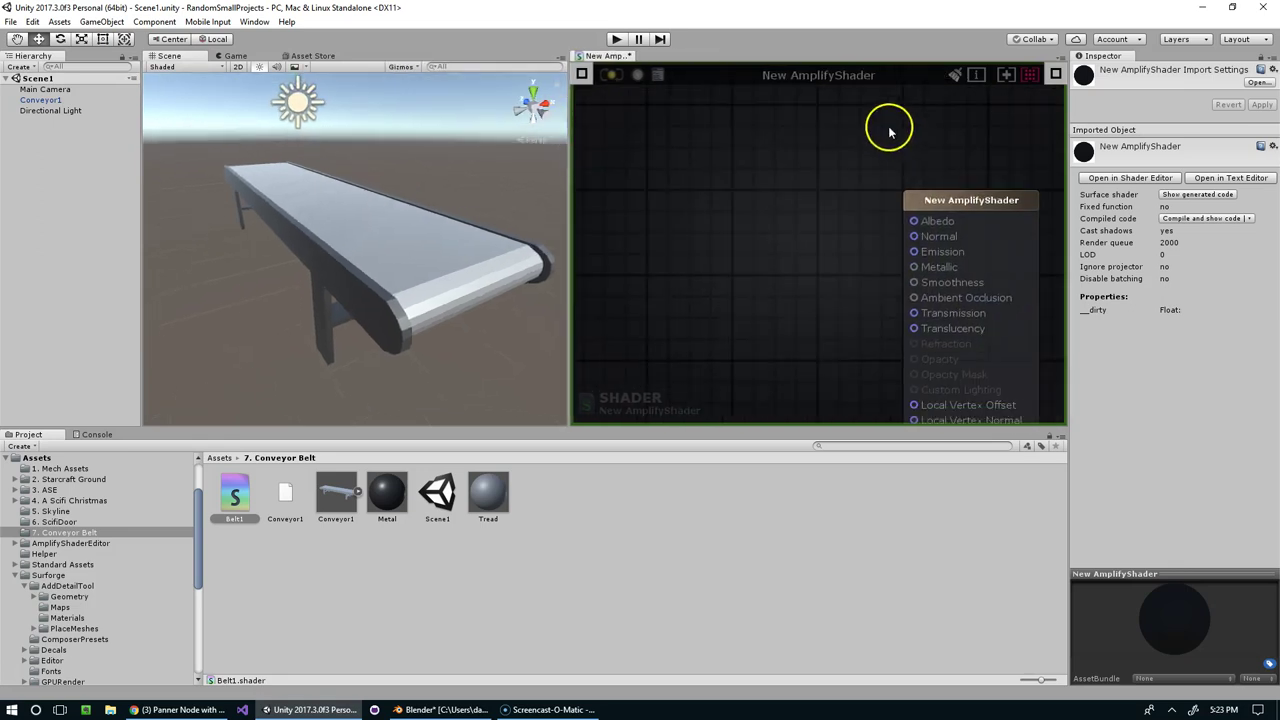
Set the shader name to the author's name followed by /Belt1, and compile the shader.
left_click(582, 74)
left_click(688, 104)
type("EvanDaley/")
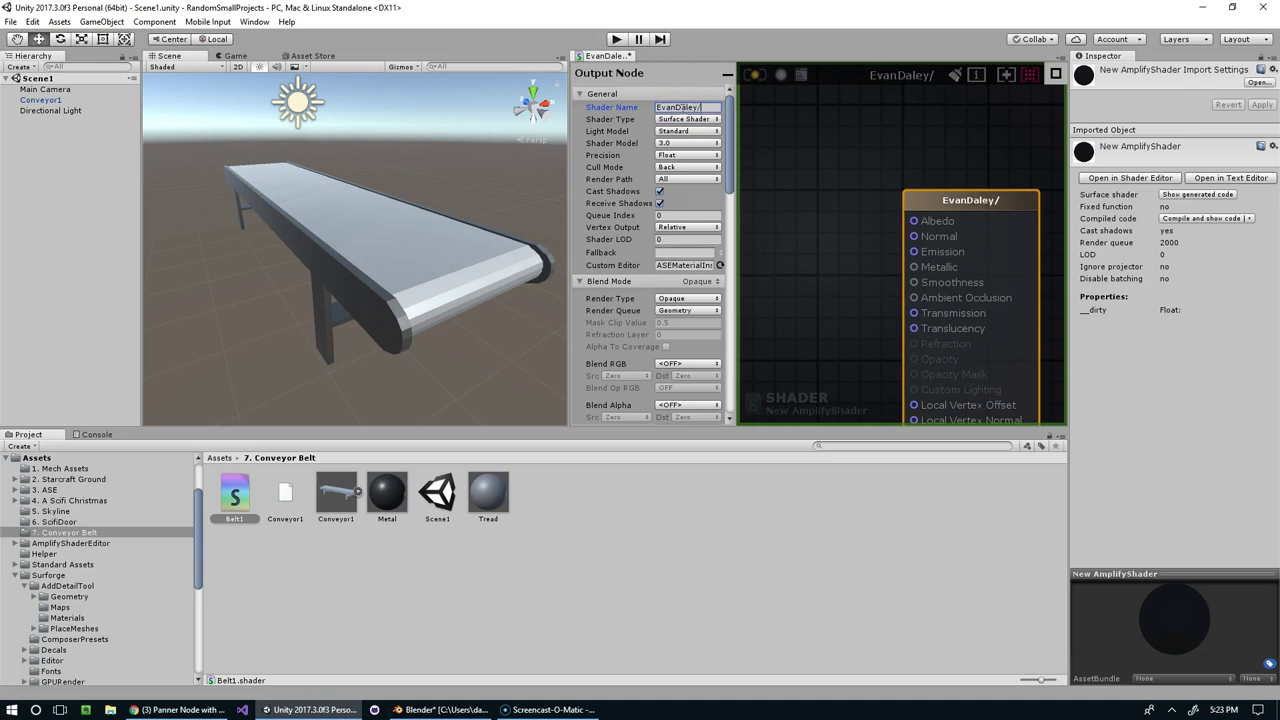
type("Belt1")
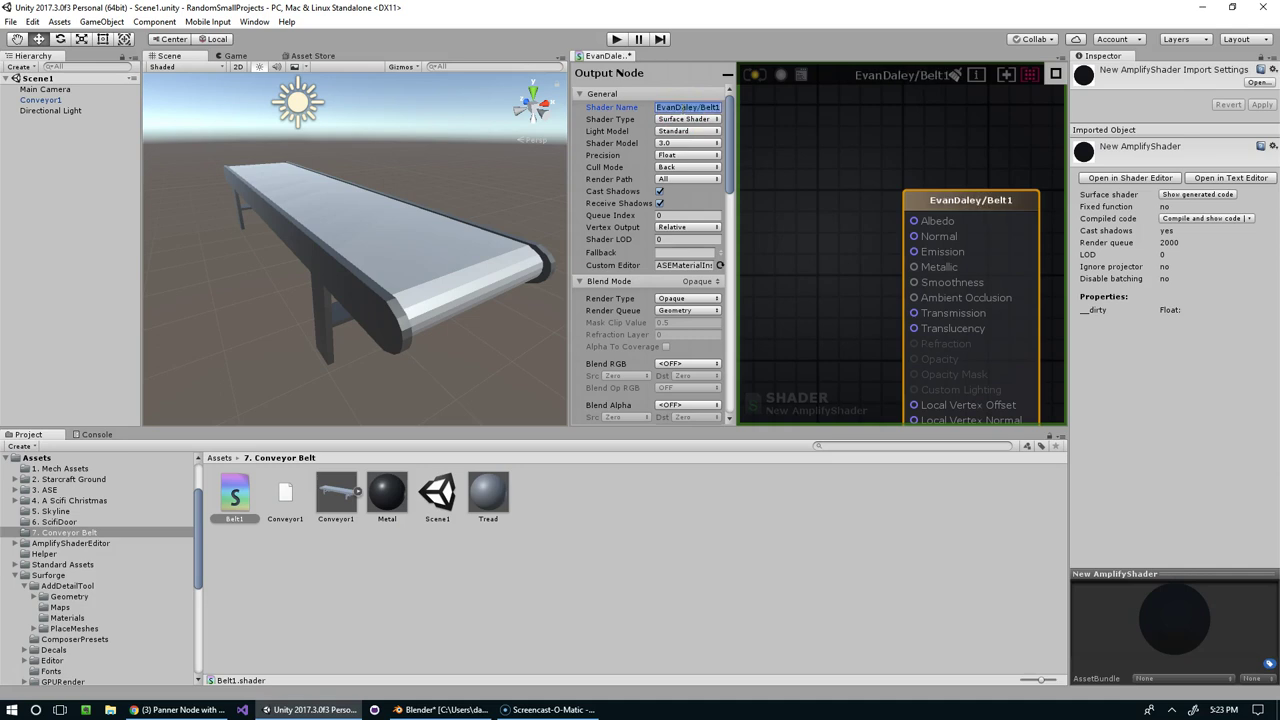
left_click(757, 75)
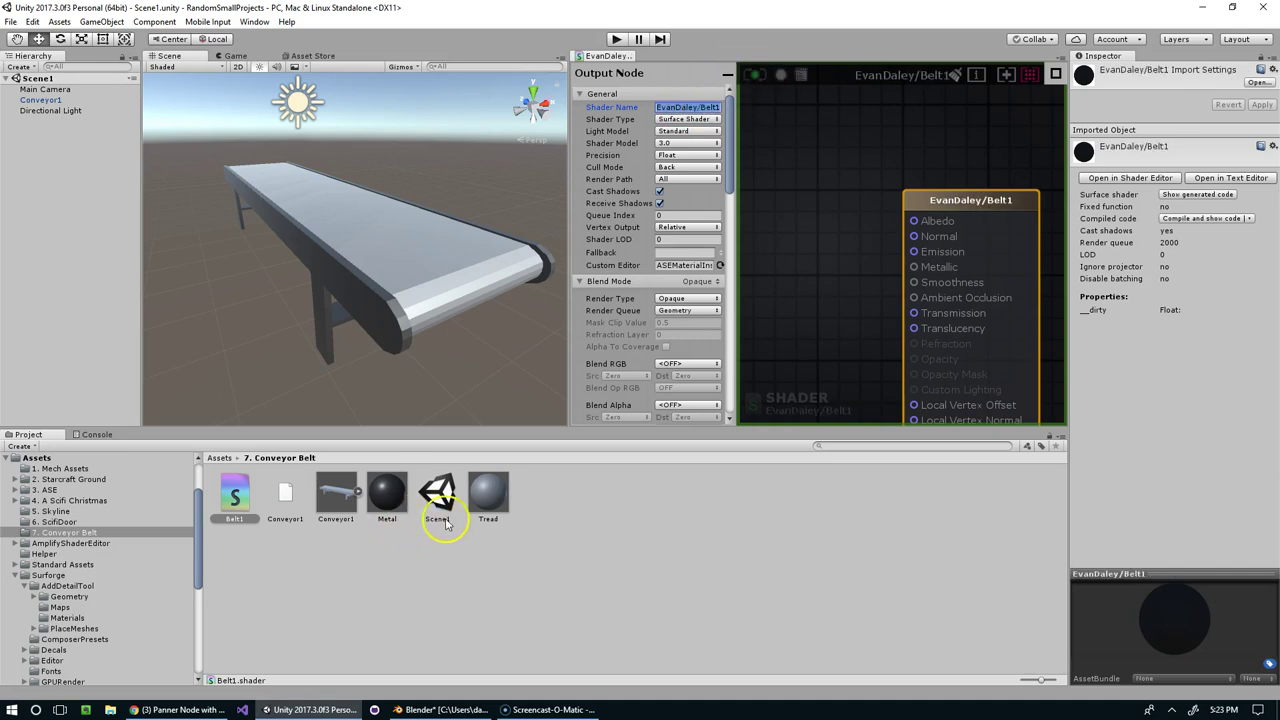
Assign the Belt1 shader to the Tread material.
left_click(487, 492)
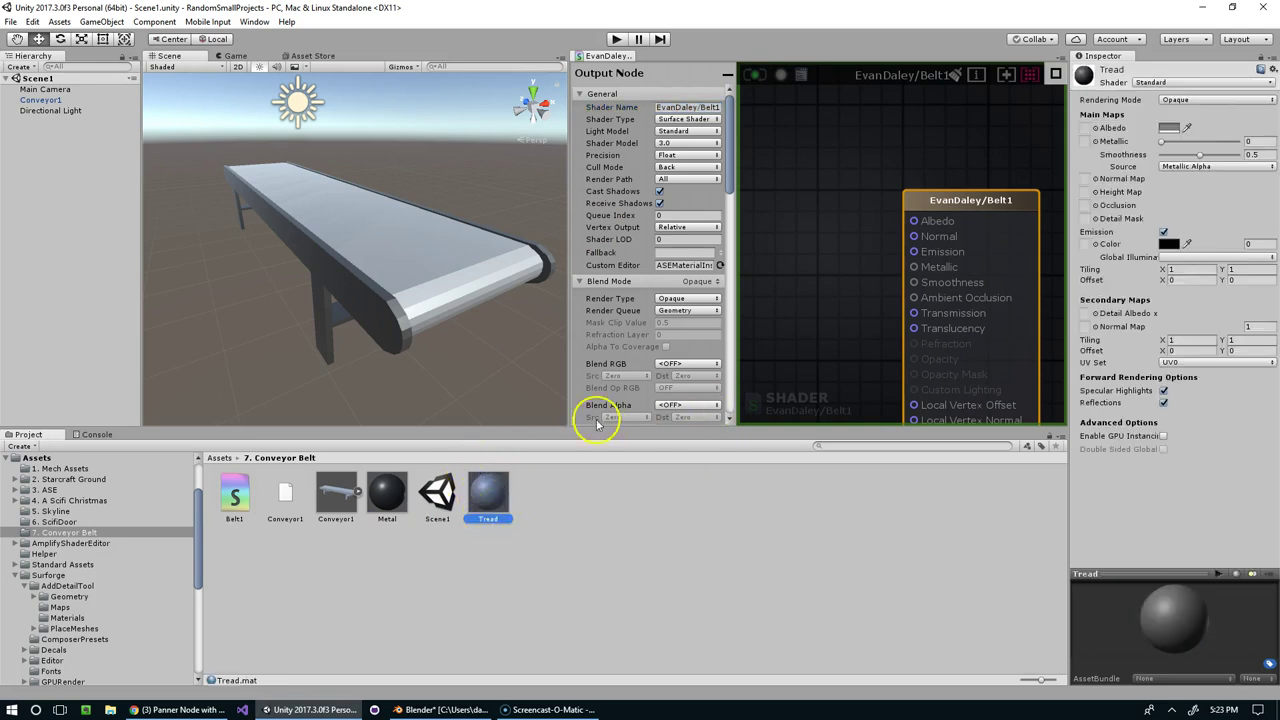
left_click(1140, 80)
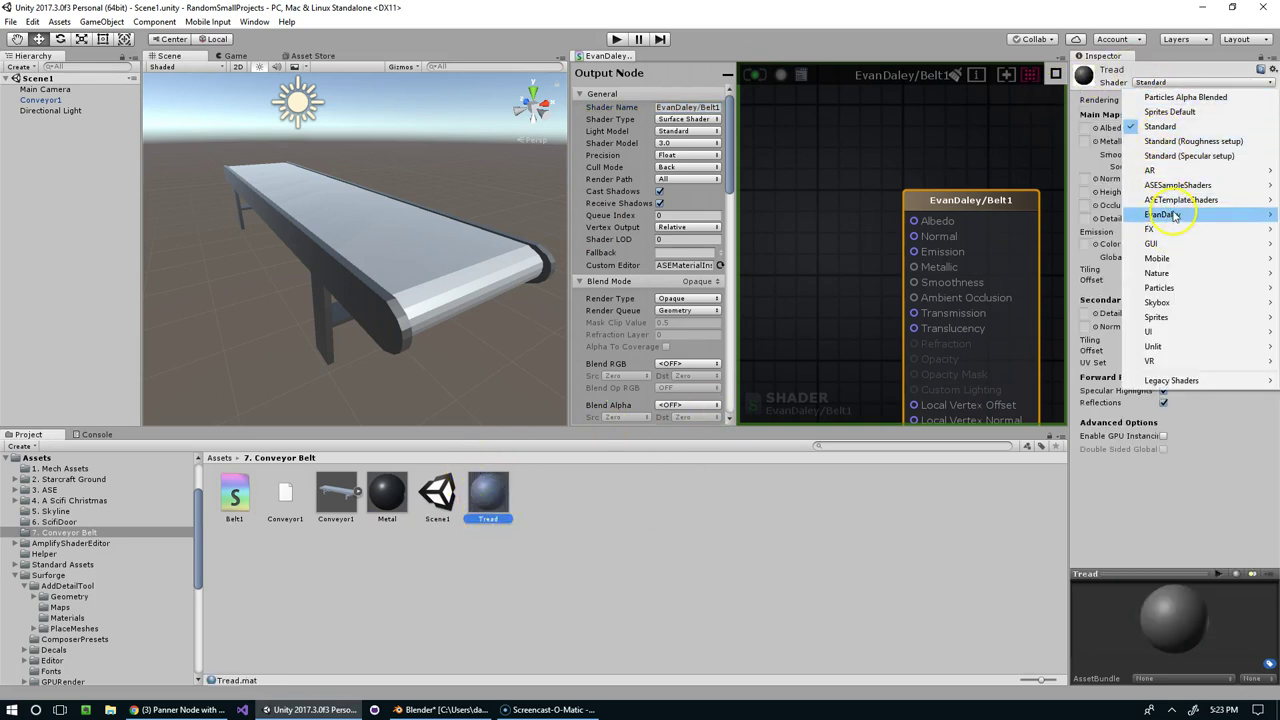
mouse_move(1172, 216)
left_click(1030, 214)
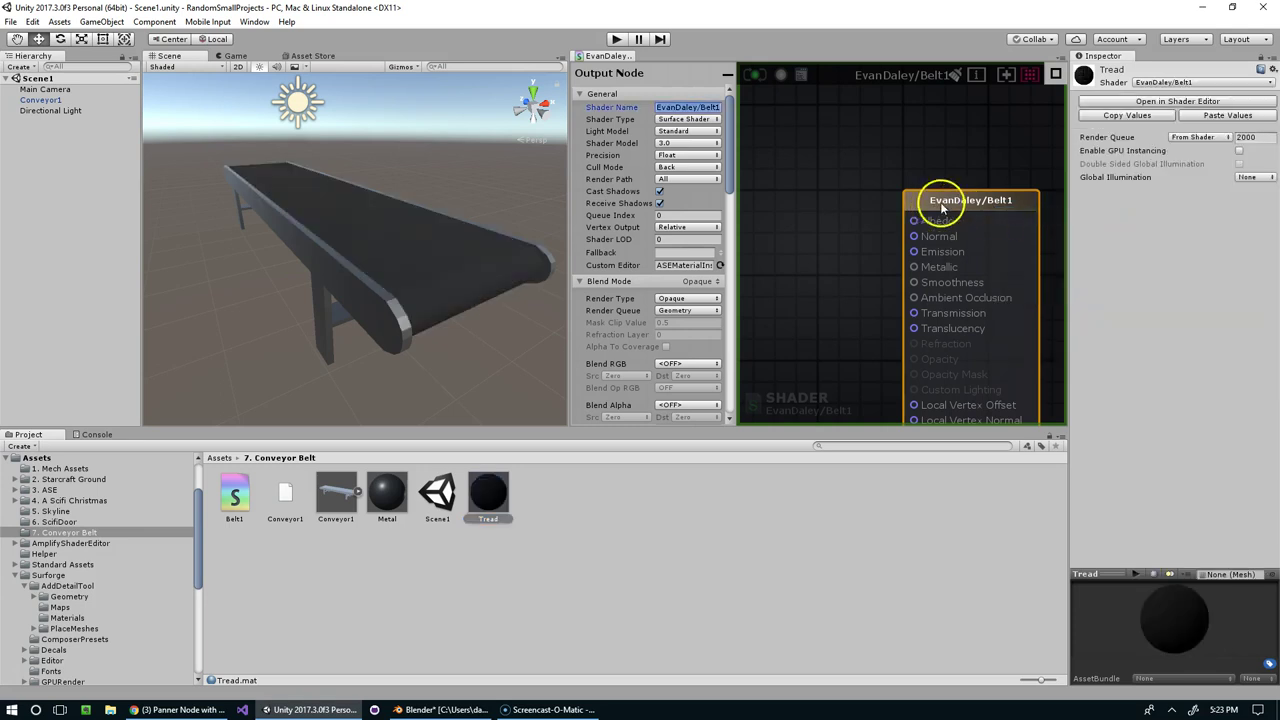
Hide the output node's properties, add a Texture Sample node and connect its RGBA output to the shader's Albedo input.
middle_click_drag(865, 239, 927, 201)
left_click(727, 76)
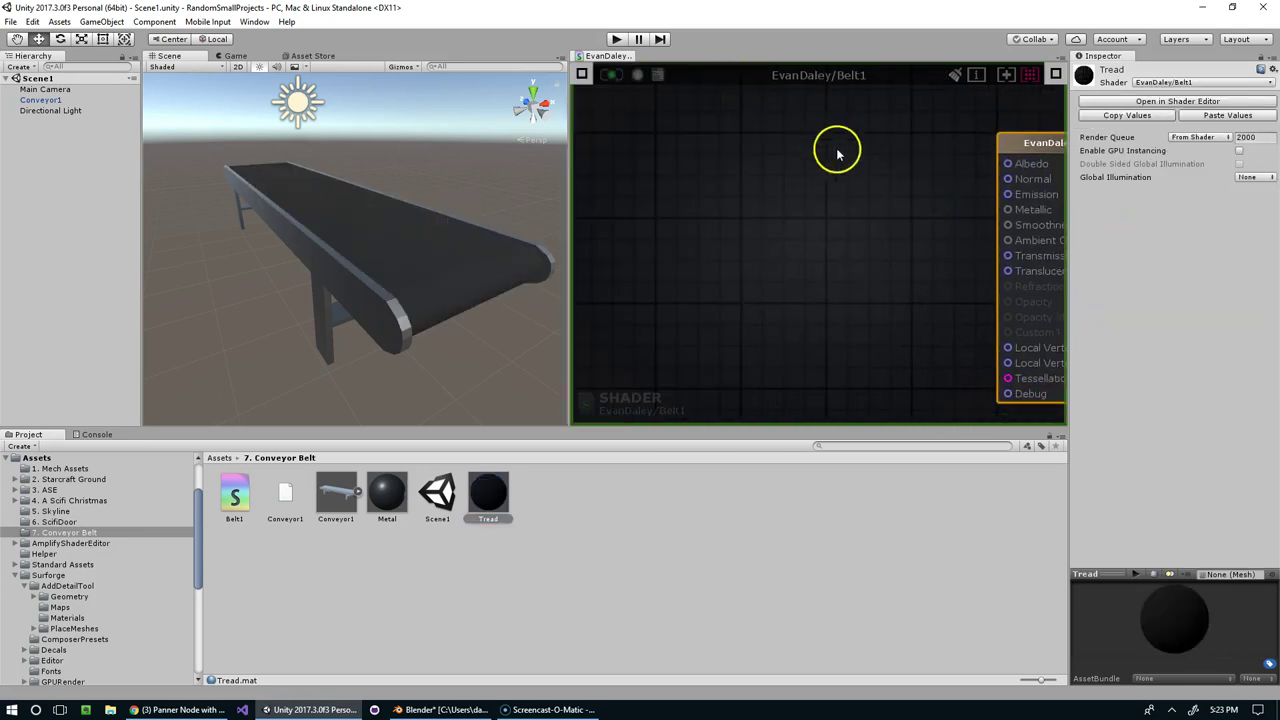
left_click(796, 205)
key("t")
left_click(764, 176)
left_click_drag(796, 184, 689, 146)
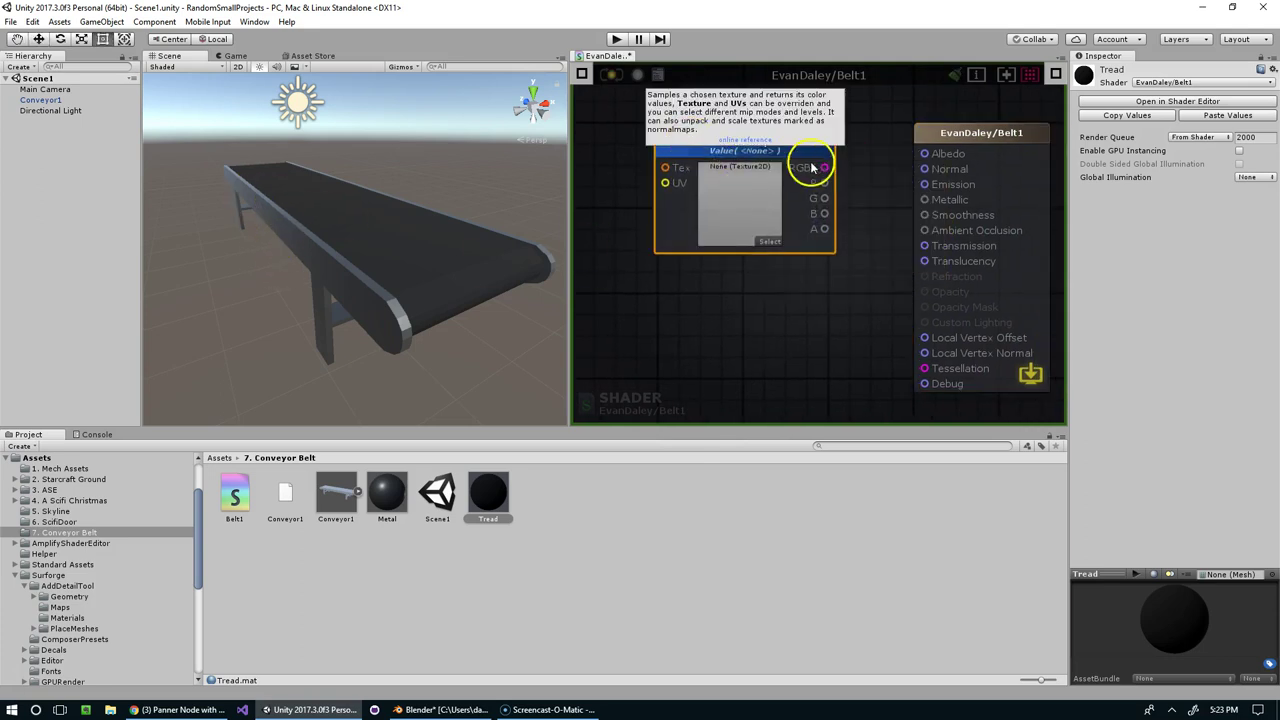
left_click_drag(825, 168, 928, 156)
middle_click_drag(822, 157, 927, 171)
Search the textures for "arro" and assign the orange double-chevron arrow_02 texture to the Texture Sample node.
left_click(870, 258)
left_click(1141, 388)
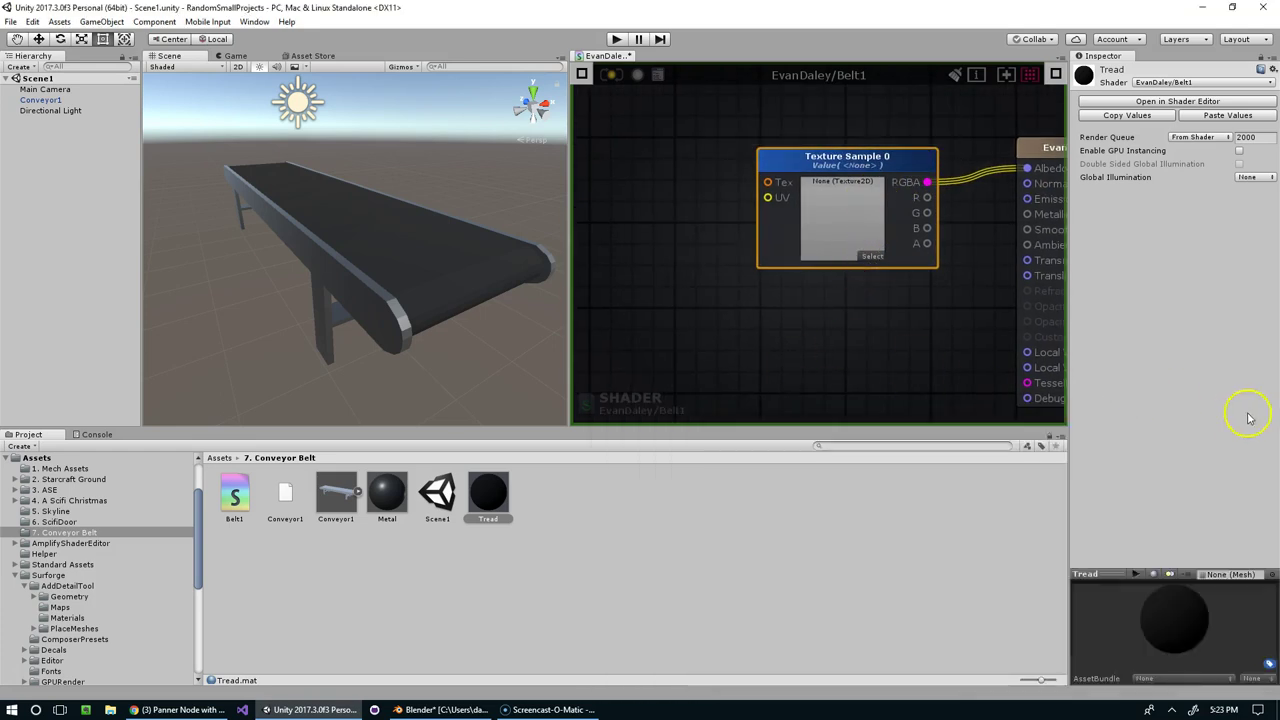
middle_click_drag(832, 297, 800, 277)
left_click(848, 237)
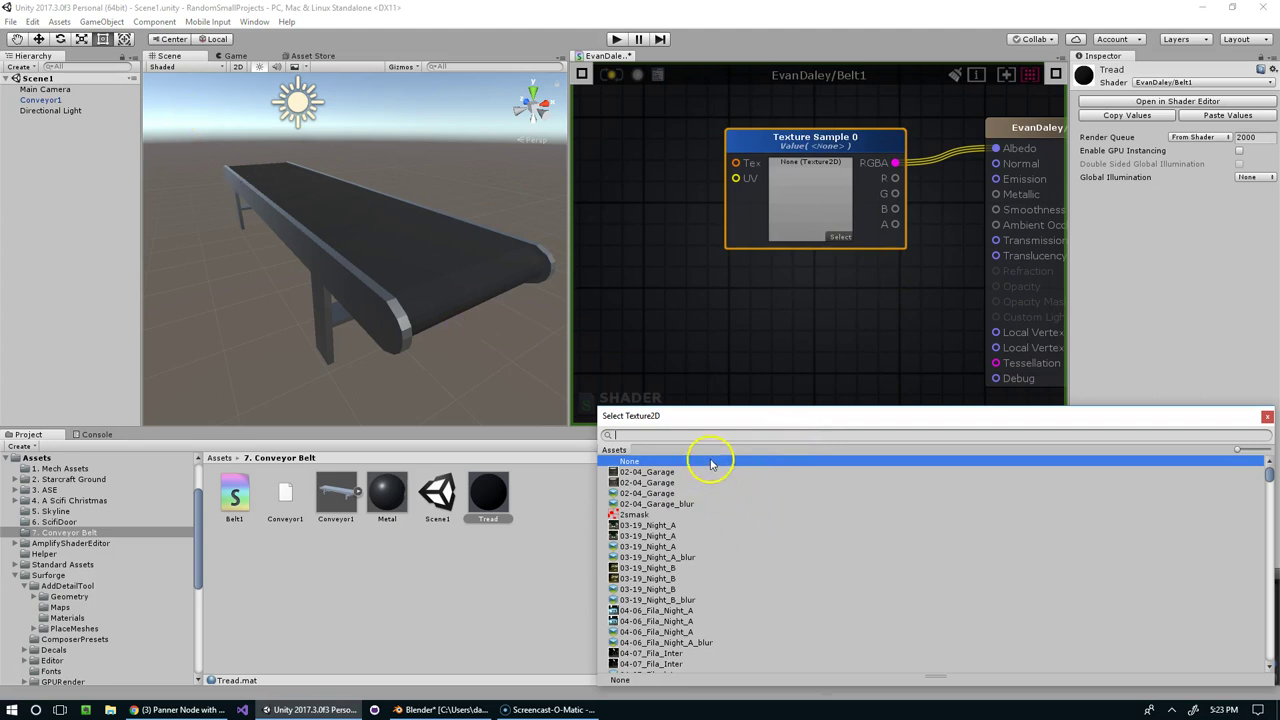
type("arro")
left_click(636, 472)
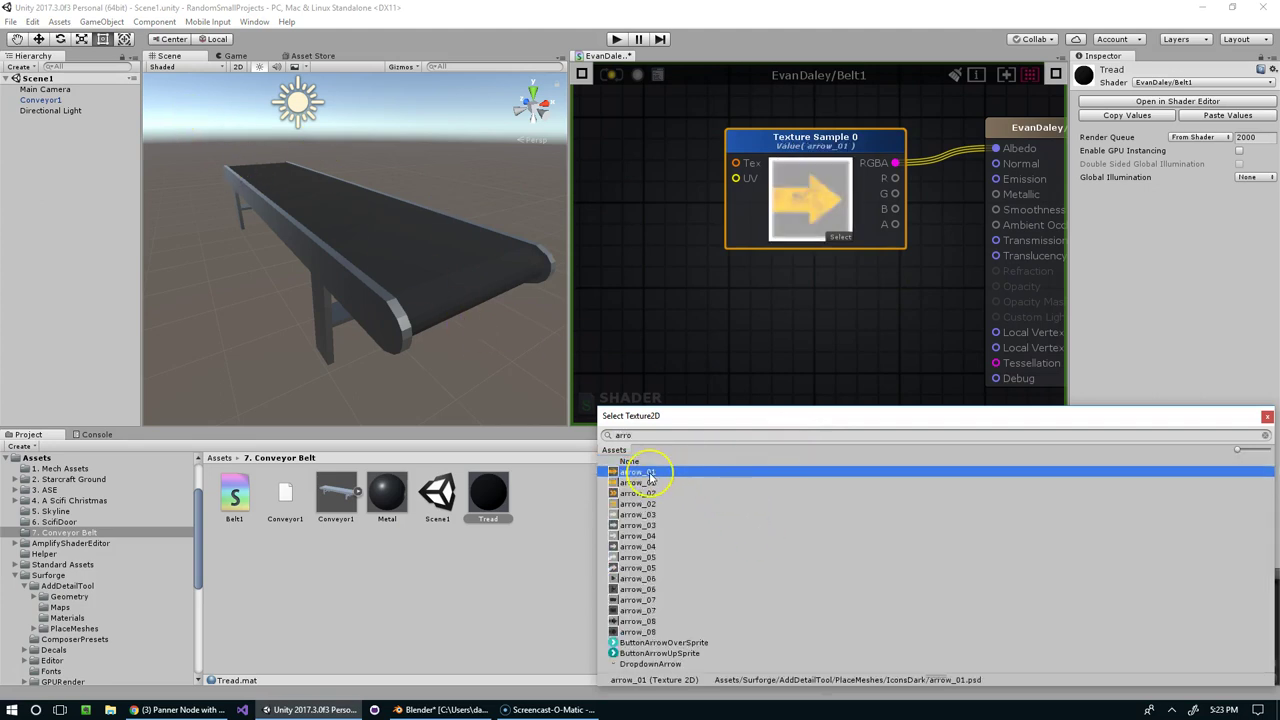
key("Down")
key("Down")
key("Down")
key("Down")
key("Down")
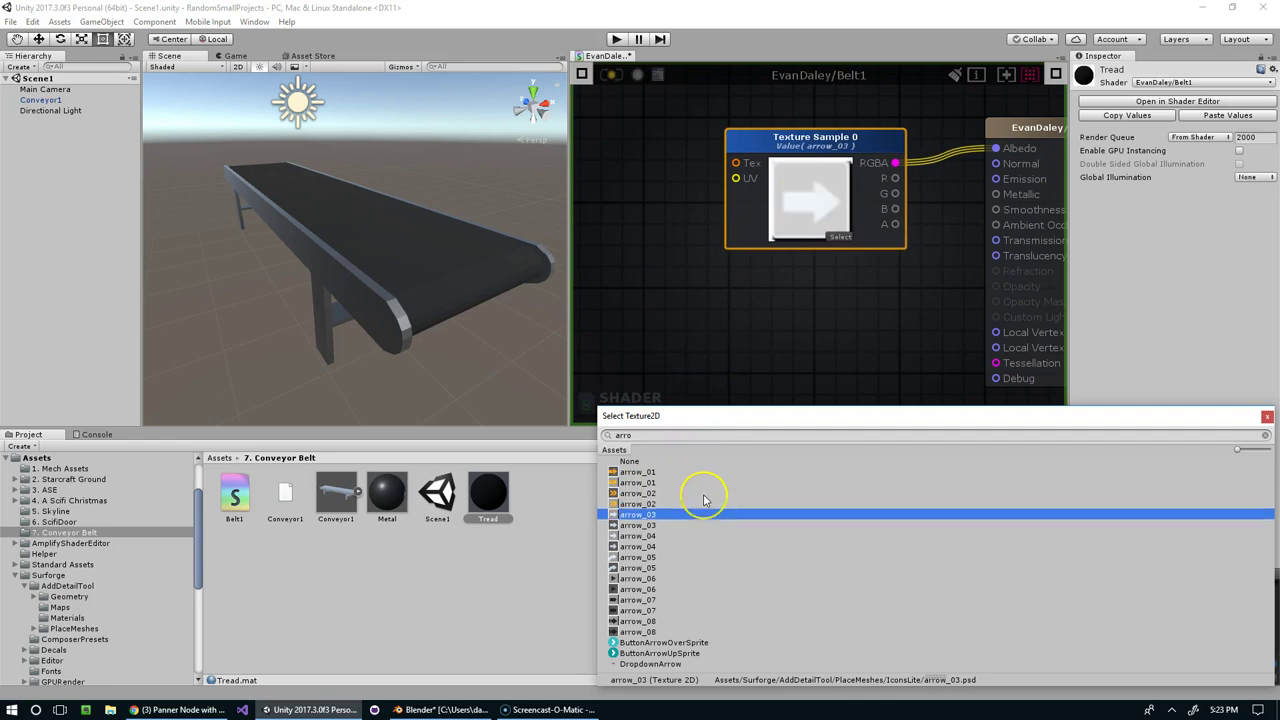
key("Up")
key("Up")
key("Up")
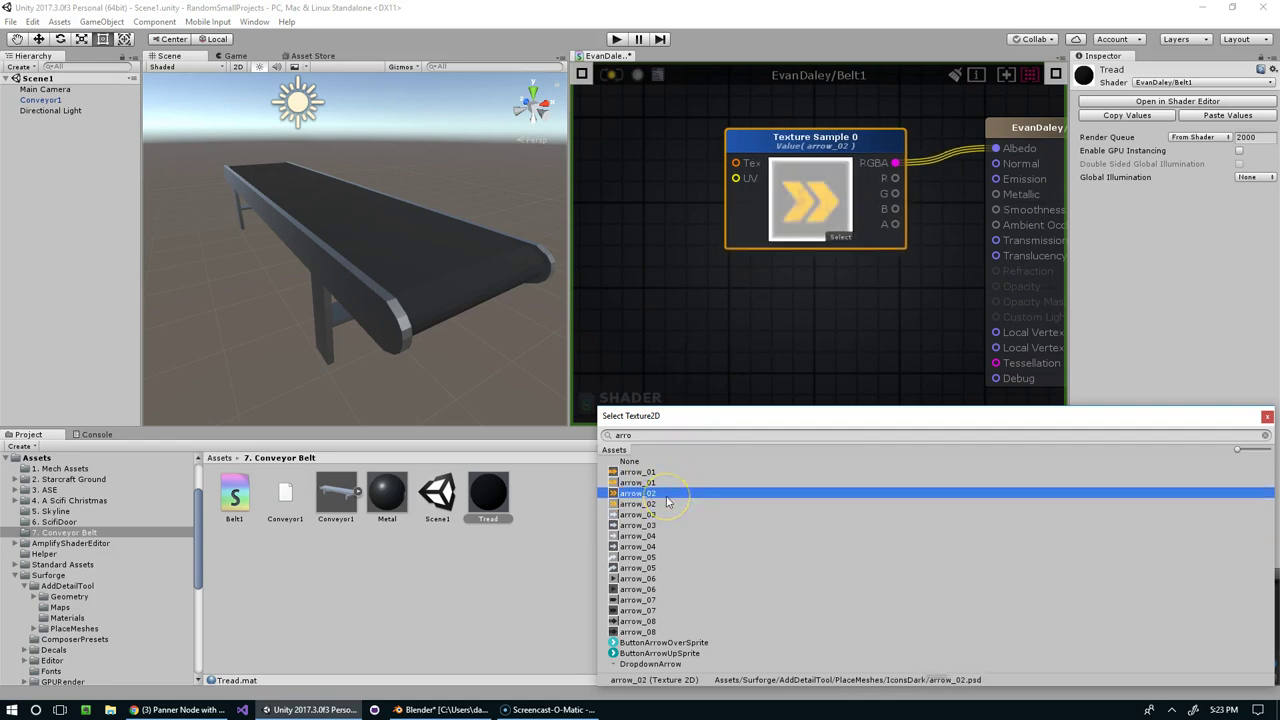
double_click(666, 496)
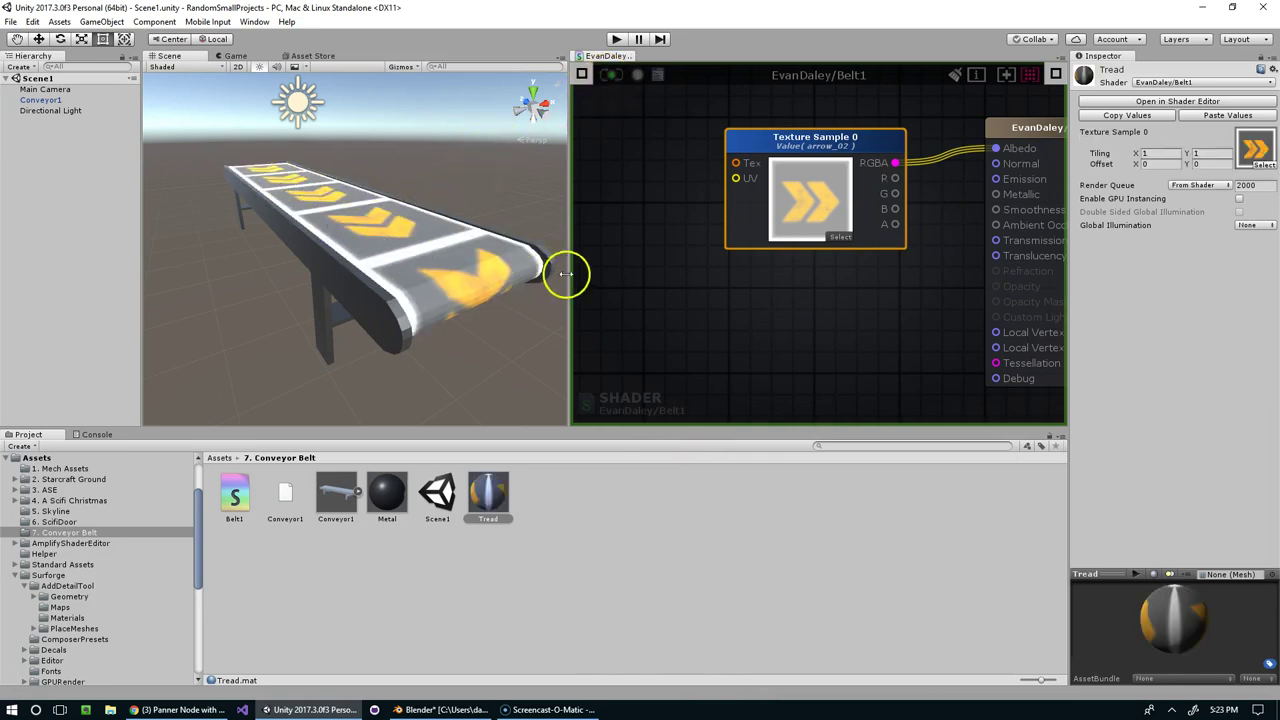
Open the Tread material in the shader editor so the graph edits both the shader and the material.
middle_click_drag(659, 235, 598, 218)
scroll(745, 235, "down", 2)
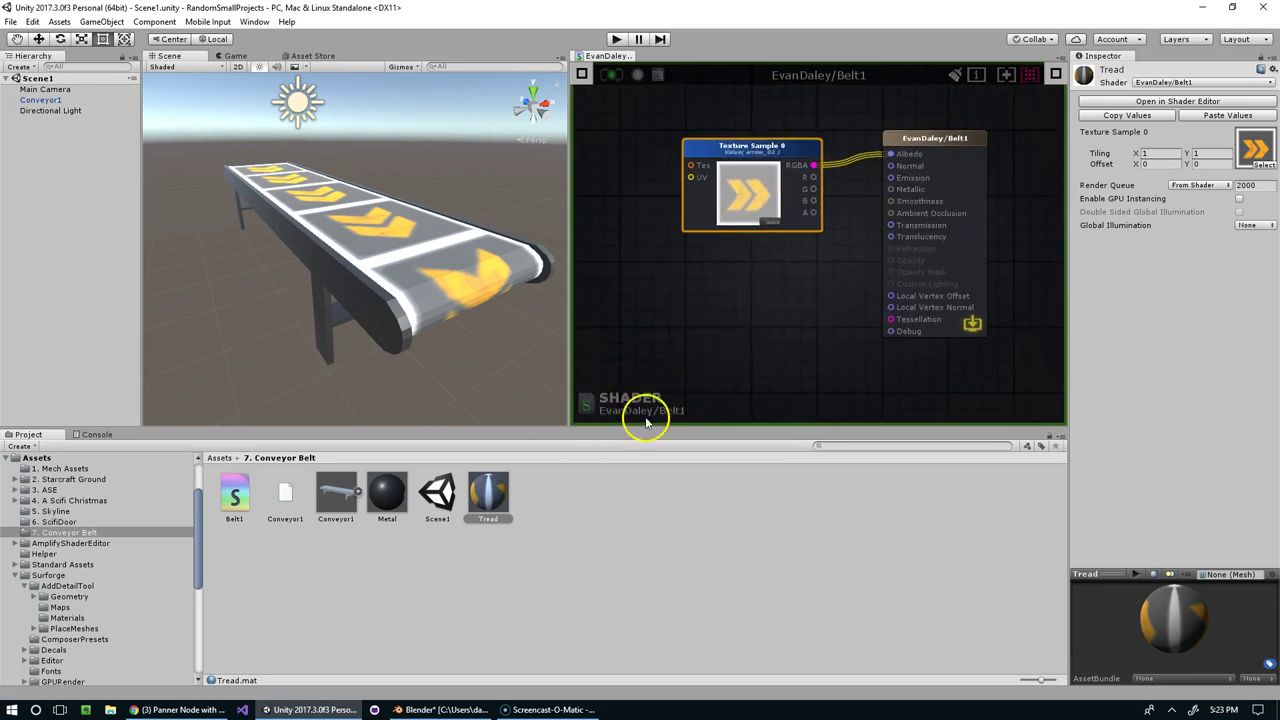
middle_click_drag(835, 295, 802, 294)
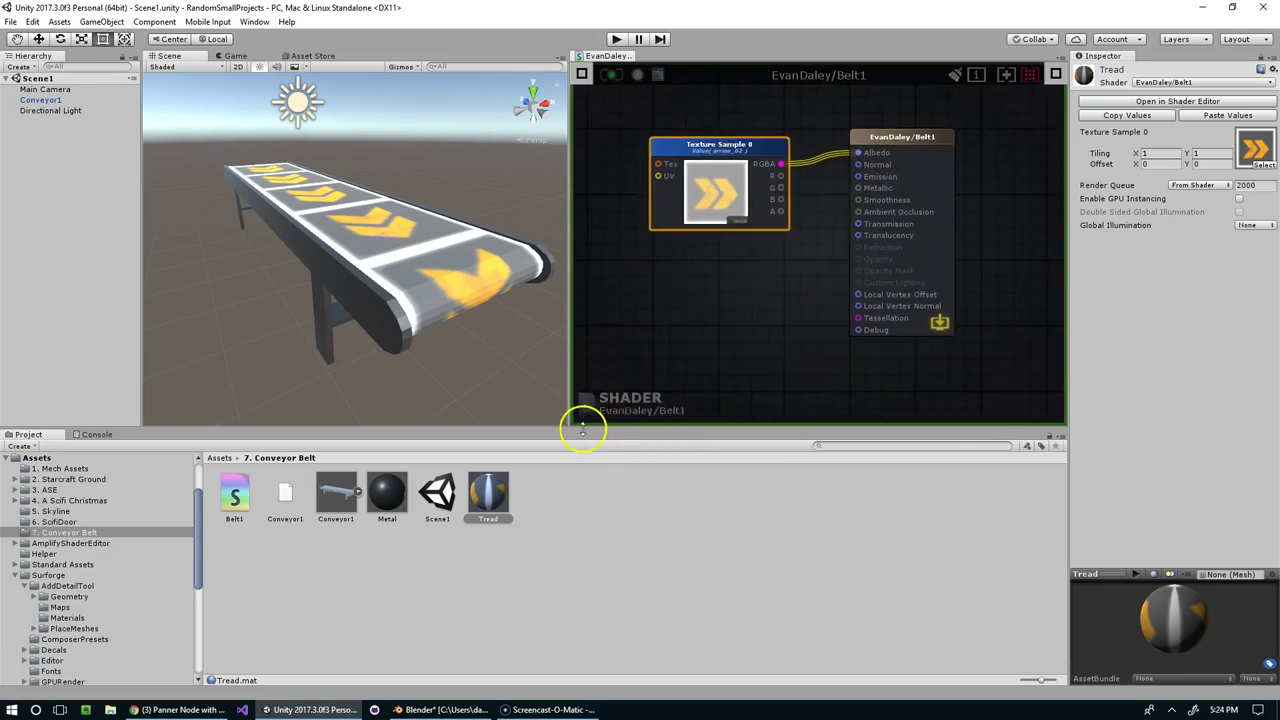
double_click(477, 503)
middle_click_drag(798, 339, 766, 328)
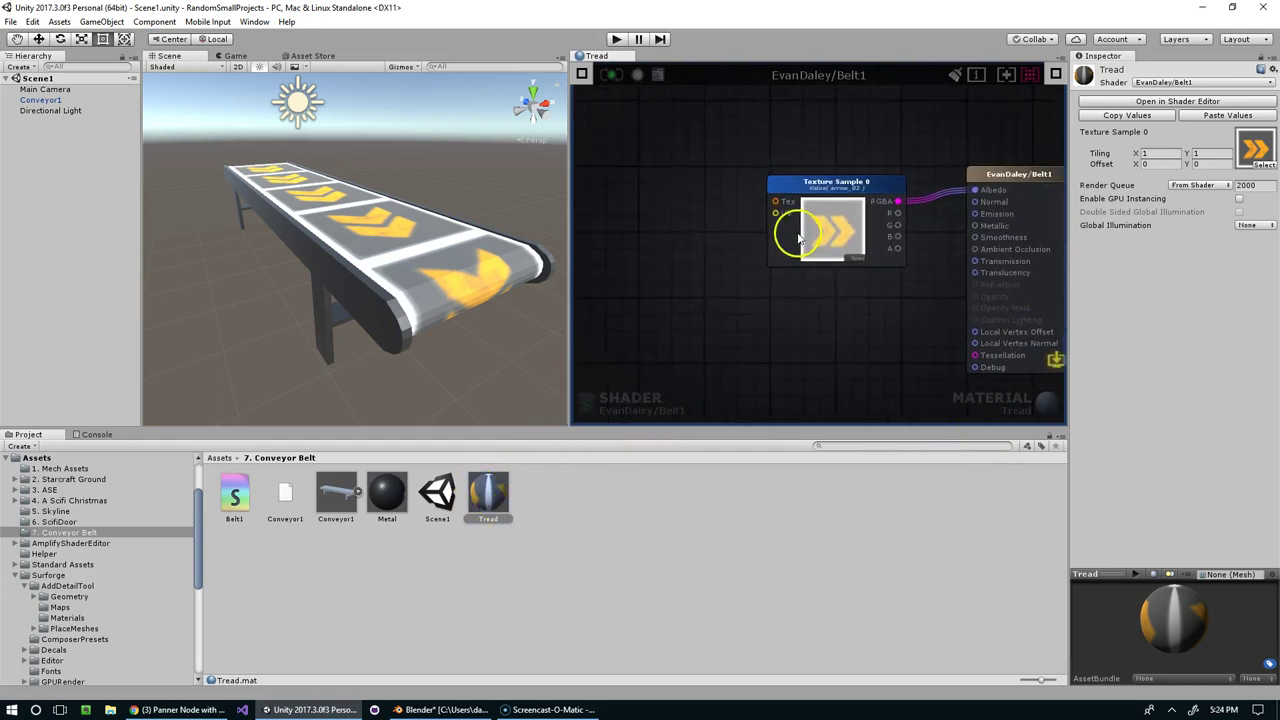
Add a Panner node and connect its output to the Texture Sample node's UV input.
right_click(697, 163)
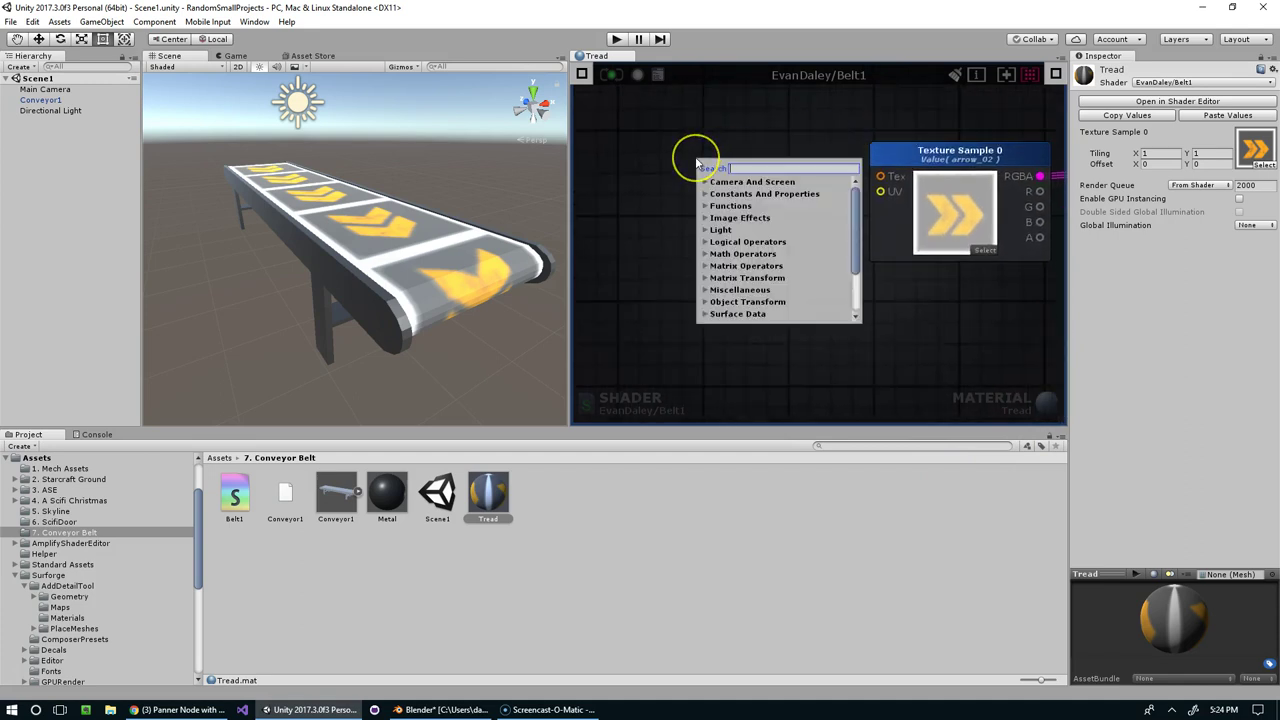
type("pann")
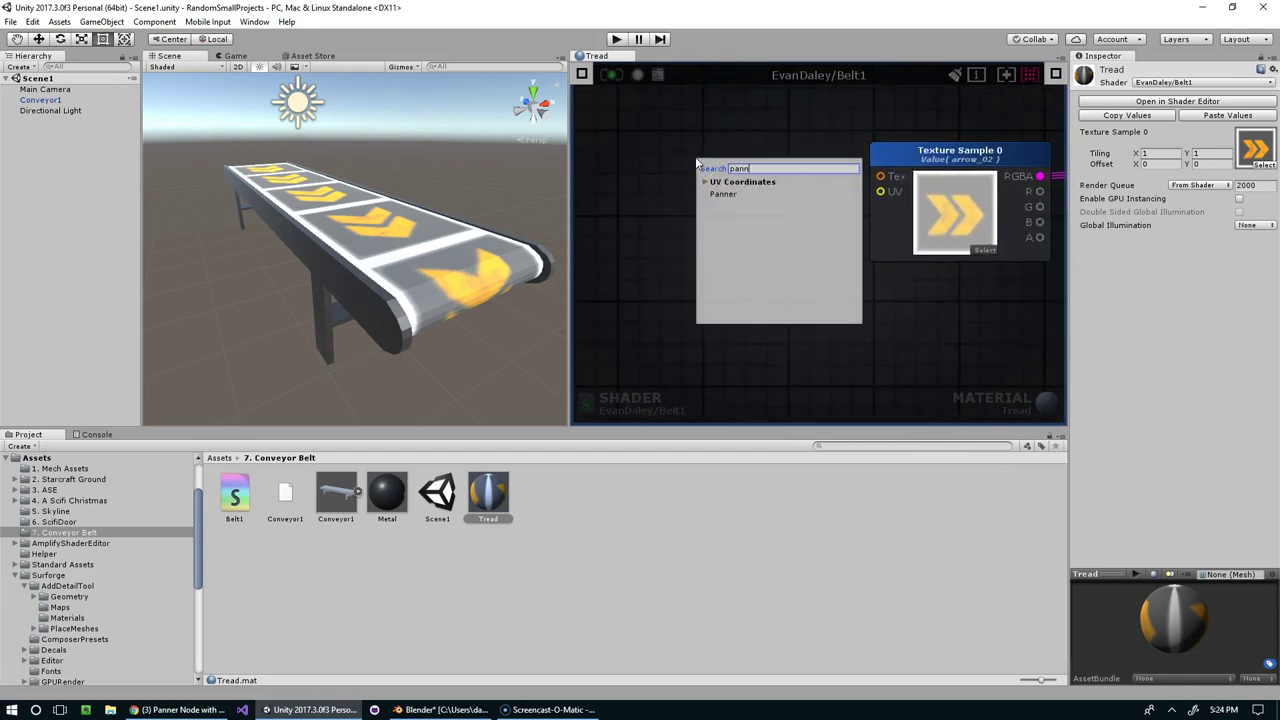
left_click(743, 193)
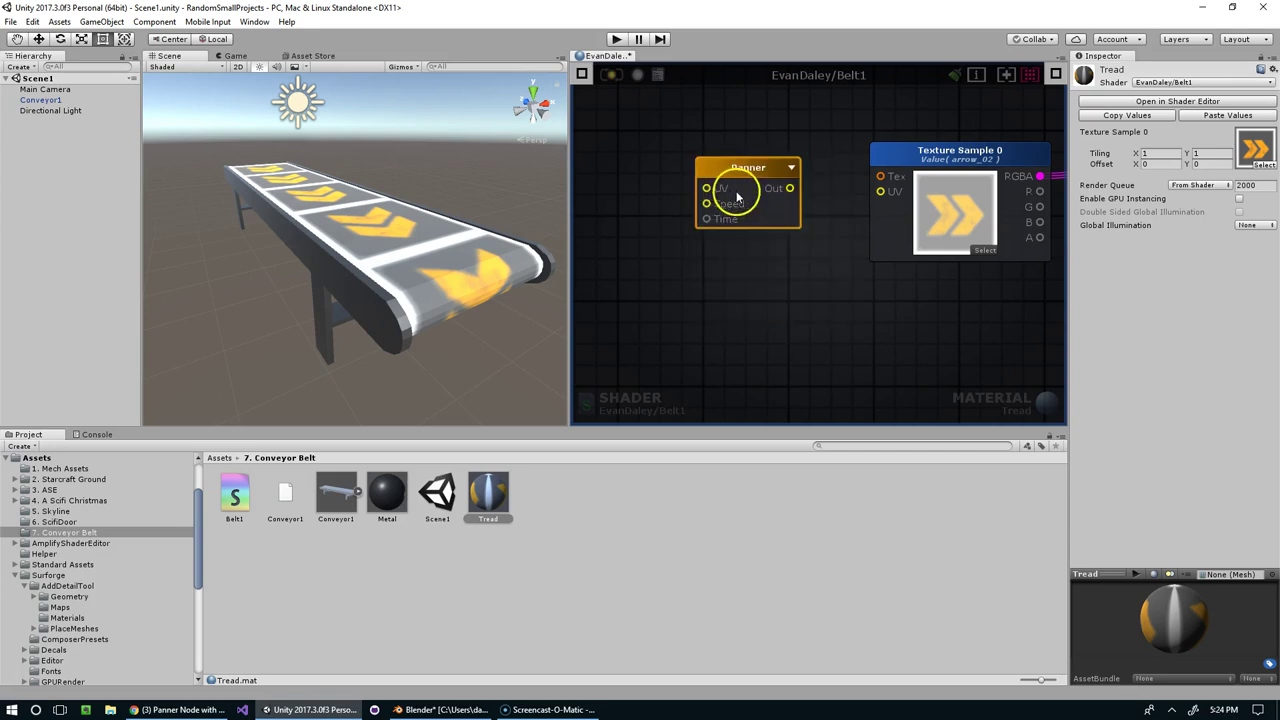
left_click_drag(770, 182, 879, 199)
left_click_drag(723, 166, 745, 167)
middle_click_drag(745, 166, 934, 221)
Add a Texture Coordinates node before the Panner node in the graph.
right_click(747, 152)
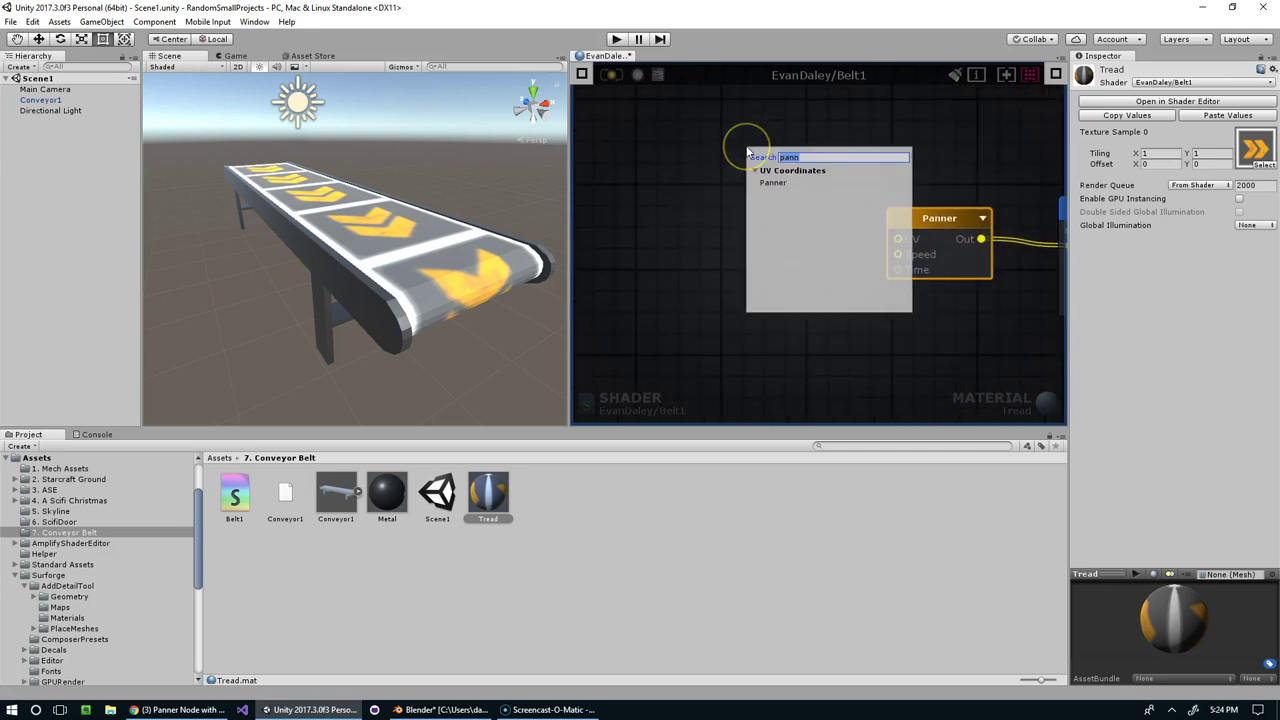
type("tex")
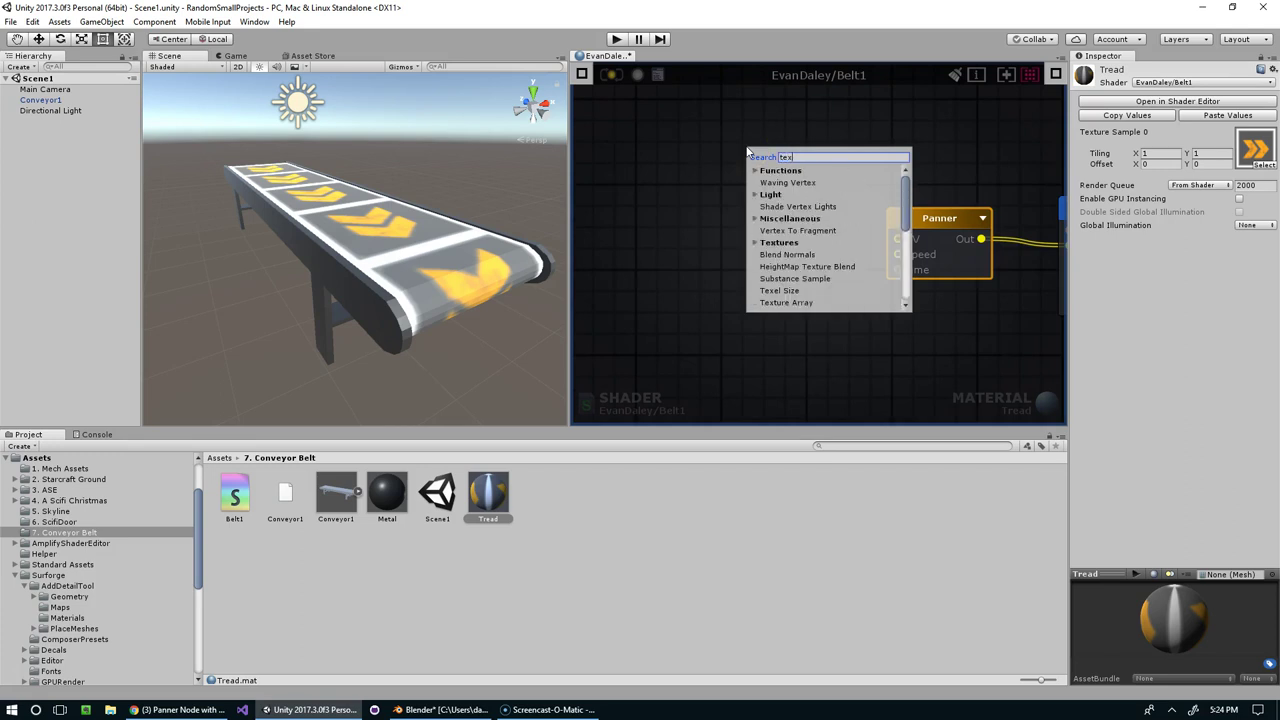
type("ture coo")
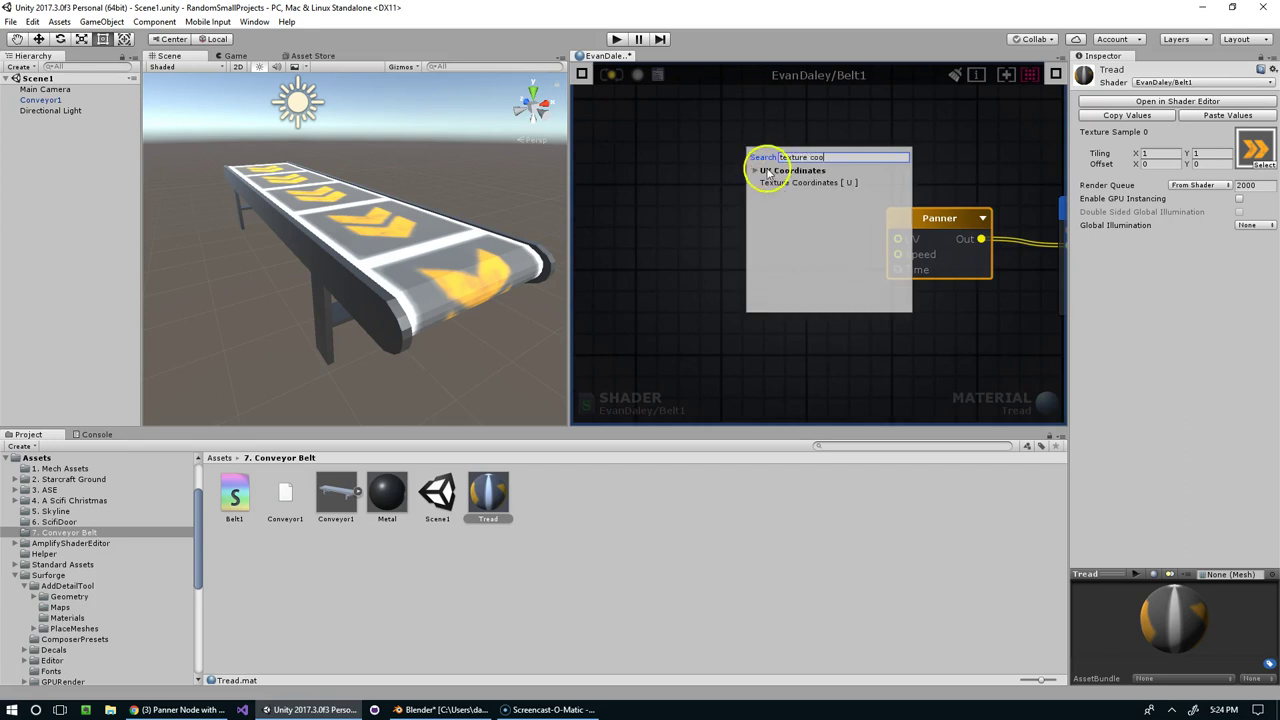
left_click(773, 183)
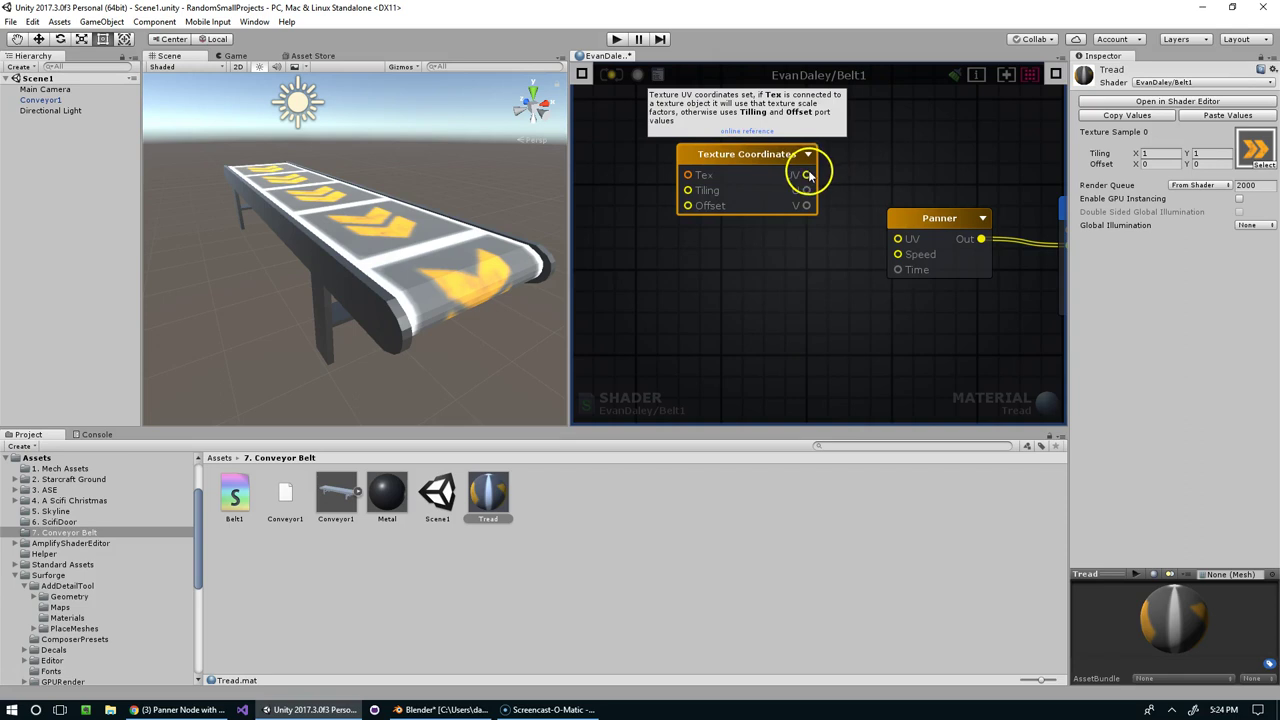
Connect the Texture Coordinates UV output to the Panner's UV input and add a Vector2 node beneath Texture Coordinates.
left_click_drag(808, 175, 898, 240)
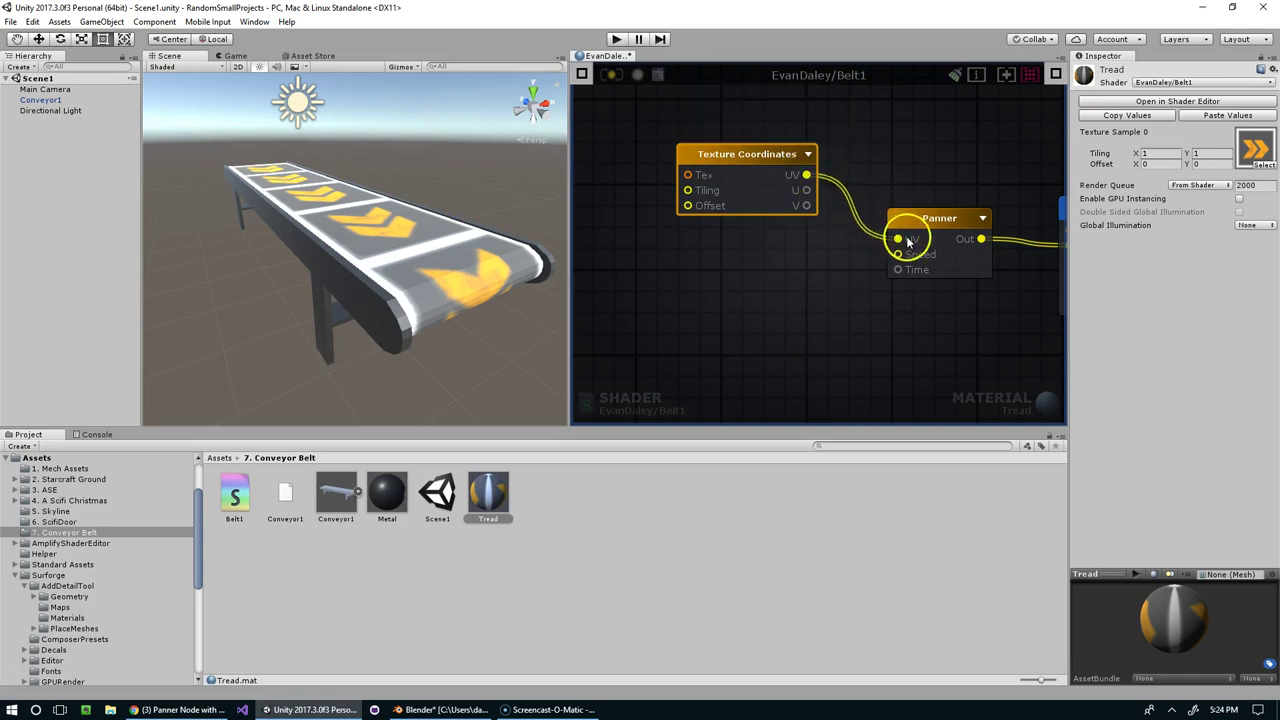
right_click(717, 260)
type("vec")
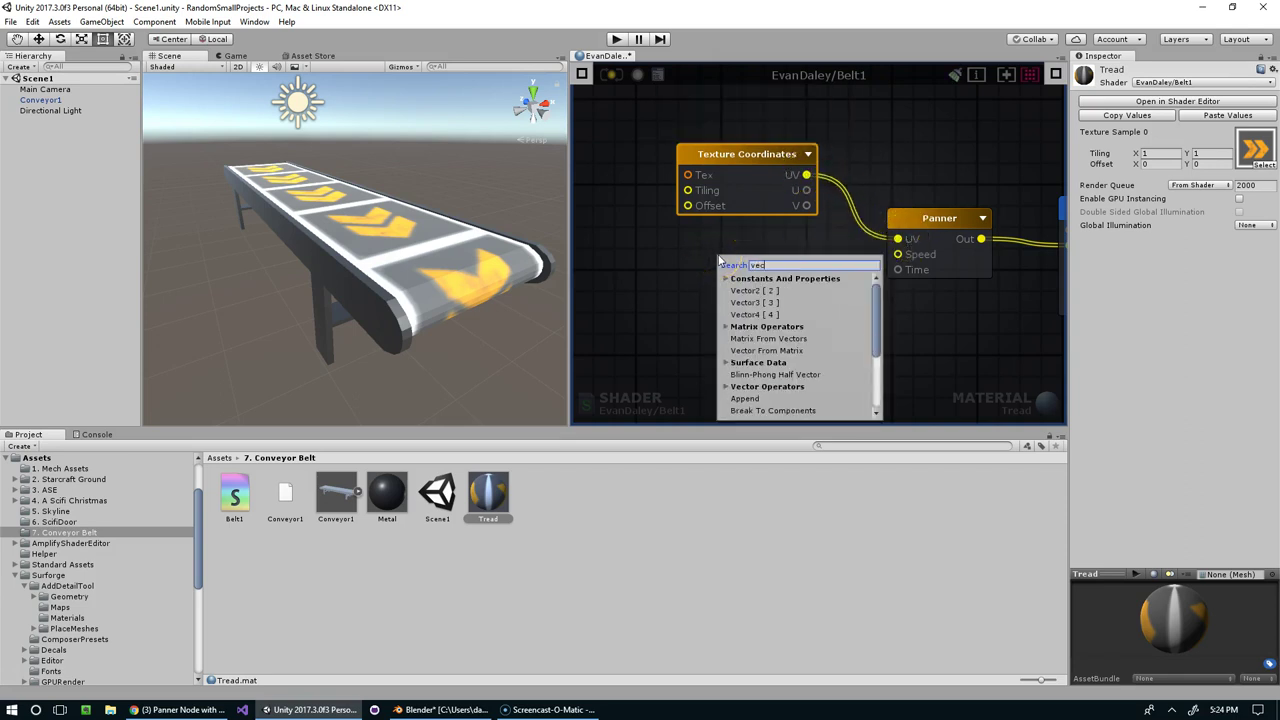
left_click(765, 302)
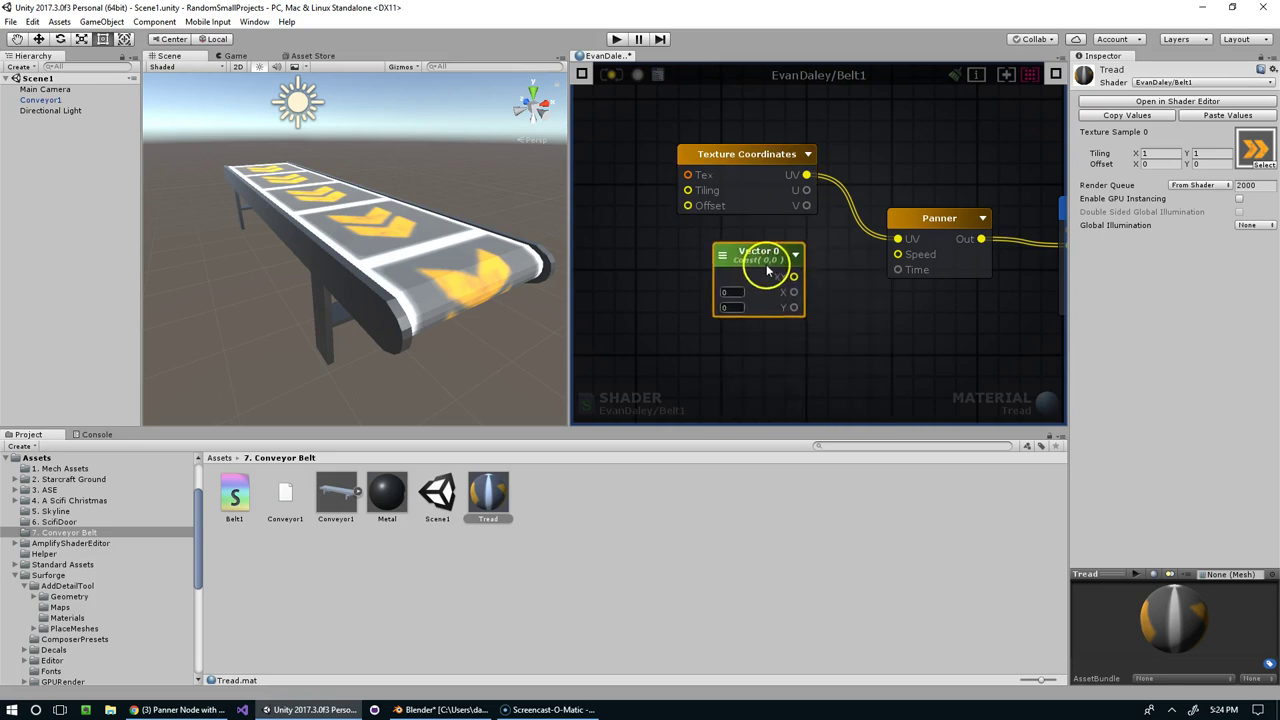
Add a Time node, then feed it into the Panner's Time input and the Vector2's XY output into its Speed input.
right_click(710, 375)
type("time")
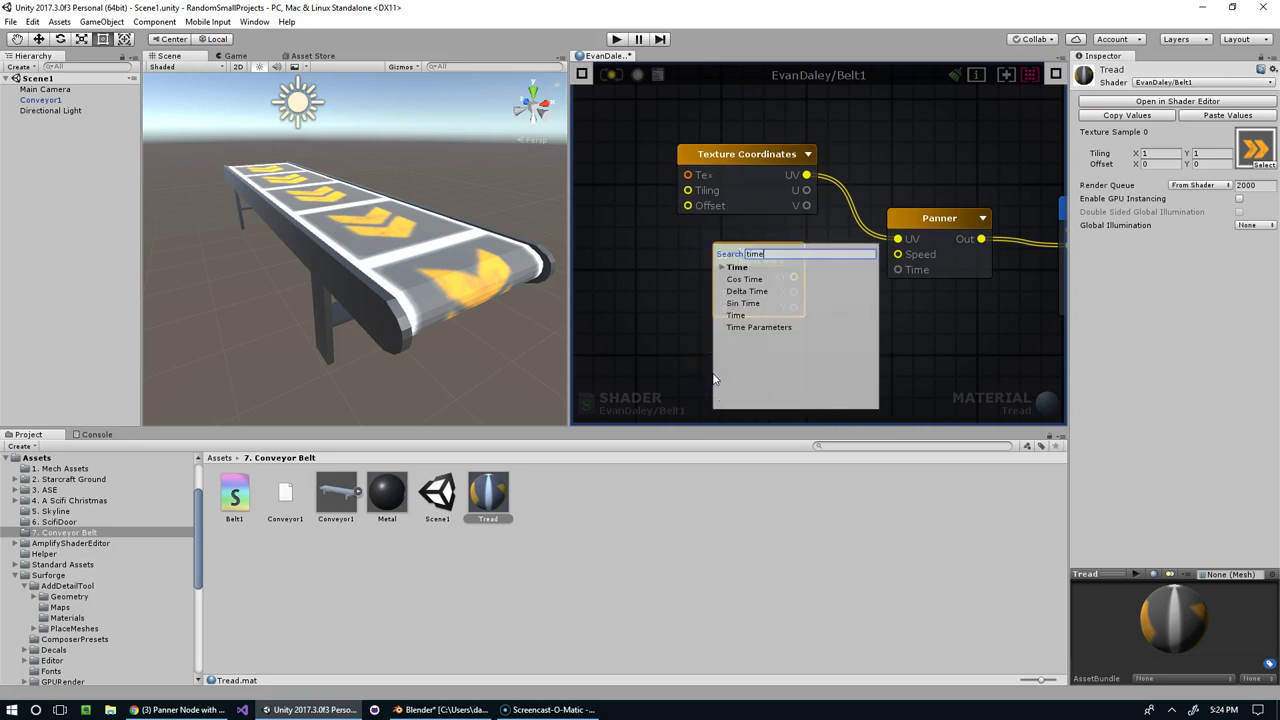
left_click(738, 315)
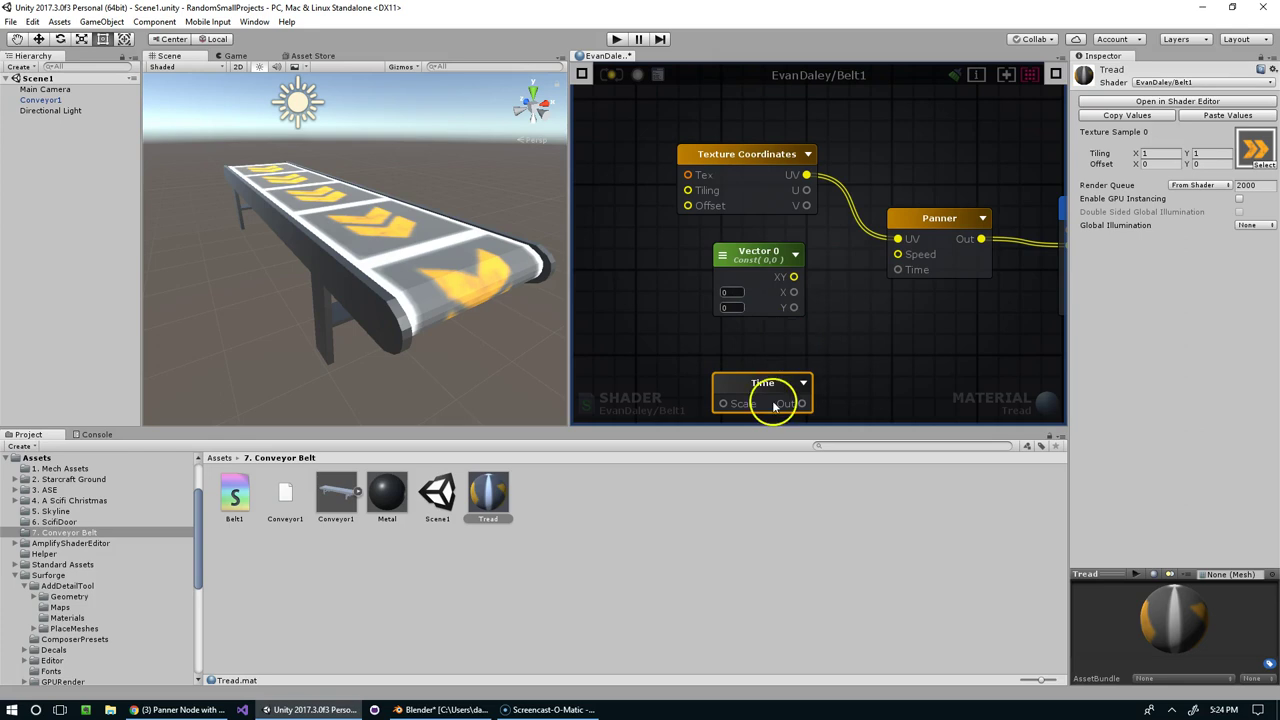
left_click_drag(794, 385, 898, 270)
left_click_drag(801, 278, 898, 254)
Change the Vector2 node's type to Property, name it AnimationSpeed, and update the shader.
left_click(759, 258)
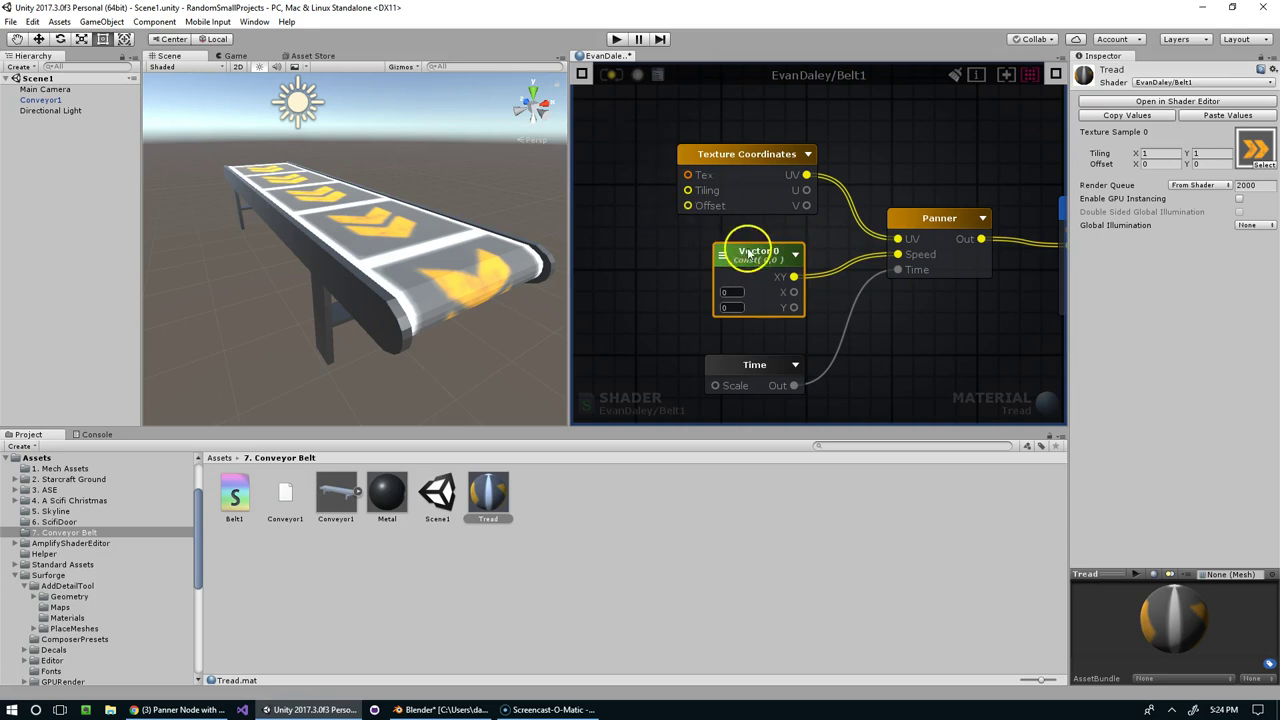
left_click(583, 75)
left_click(661, 104)
left_click(665, 128)
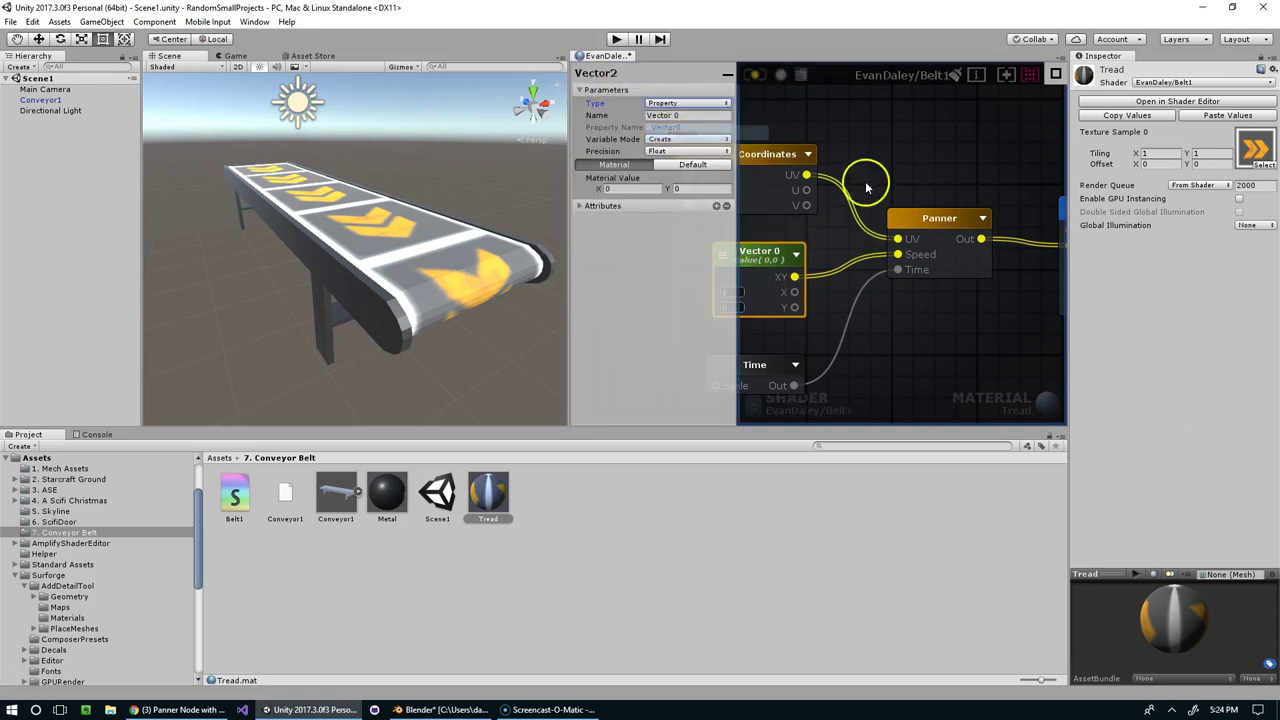
left_click(664, 115)
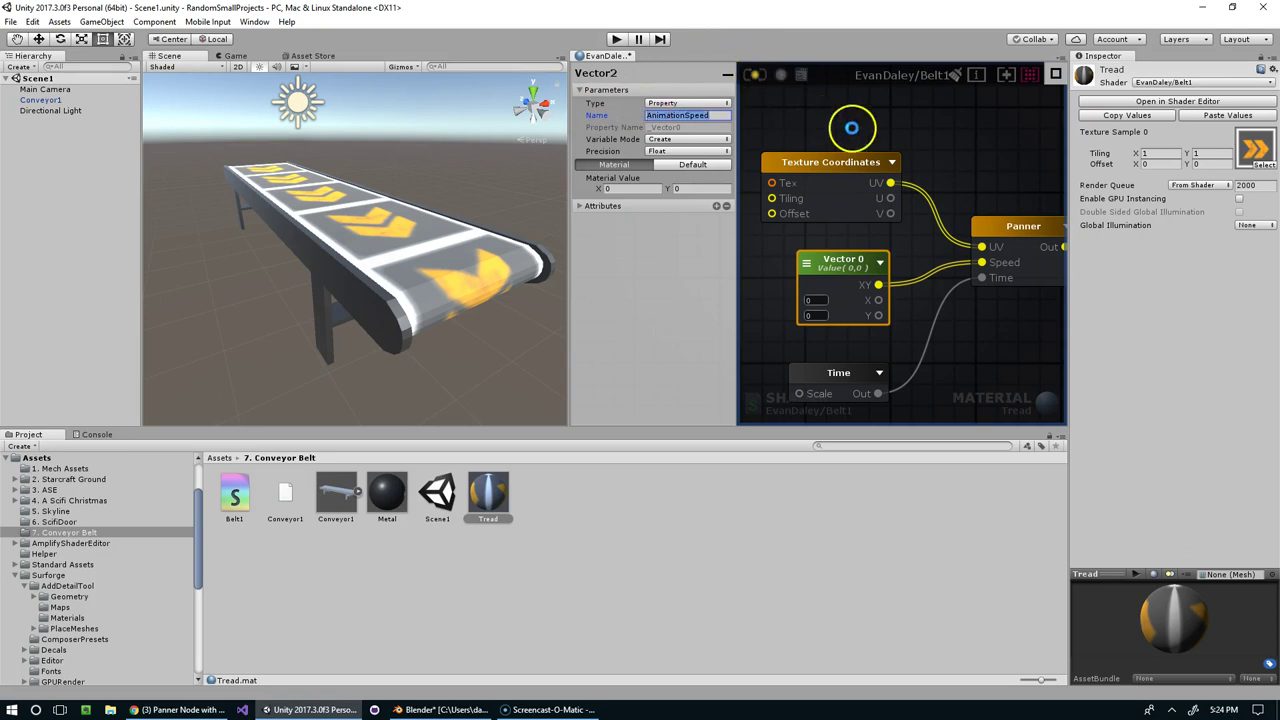
left_click(852, 130)
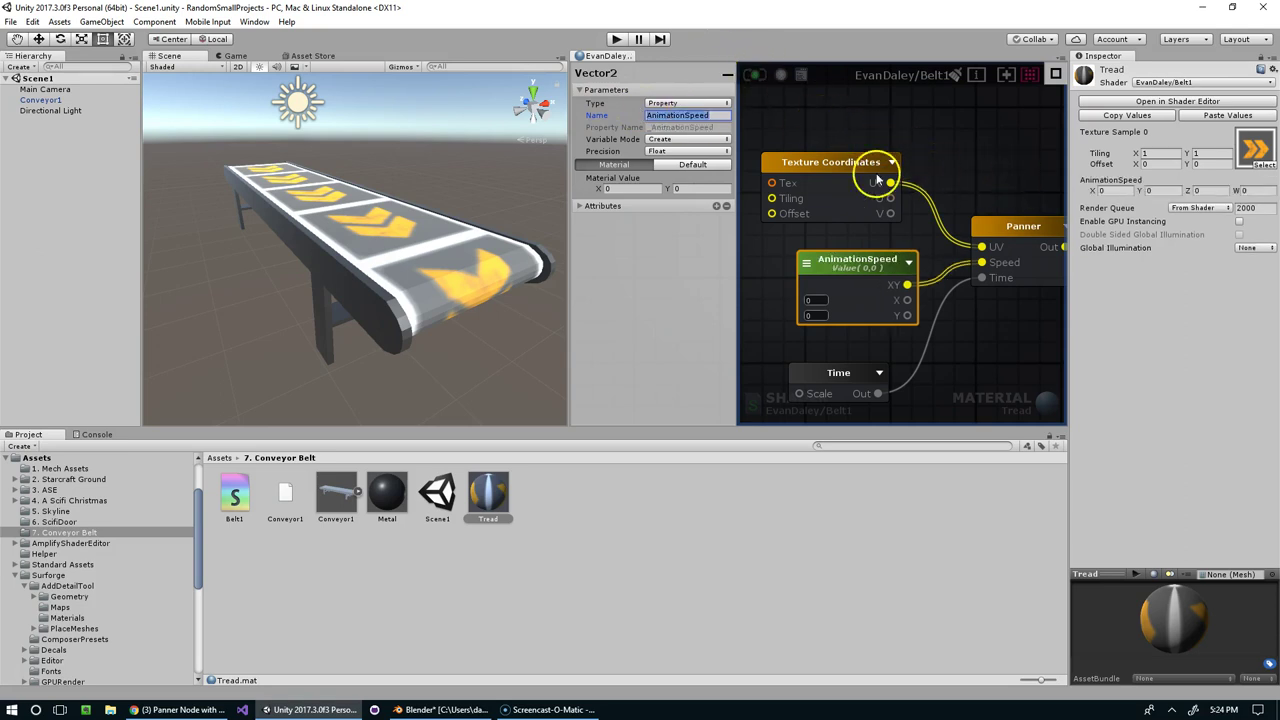
left_click(876, 166)
middle_click_drag(1033, 199, 805, 176)
middle_click_drag(957, 195, 1017, 180)
middle_click_drag(847, 197, 935, 198)
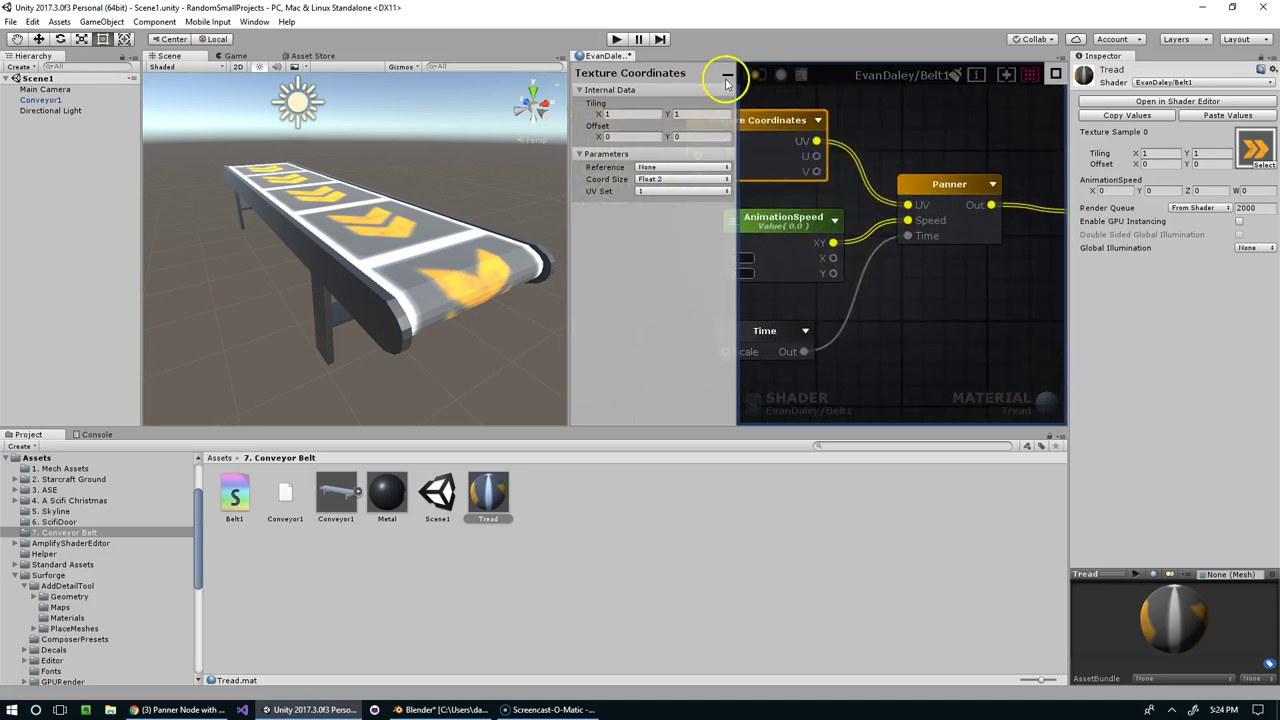
right_click_drag(747, 131, 806, 137)
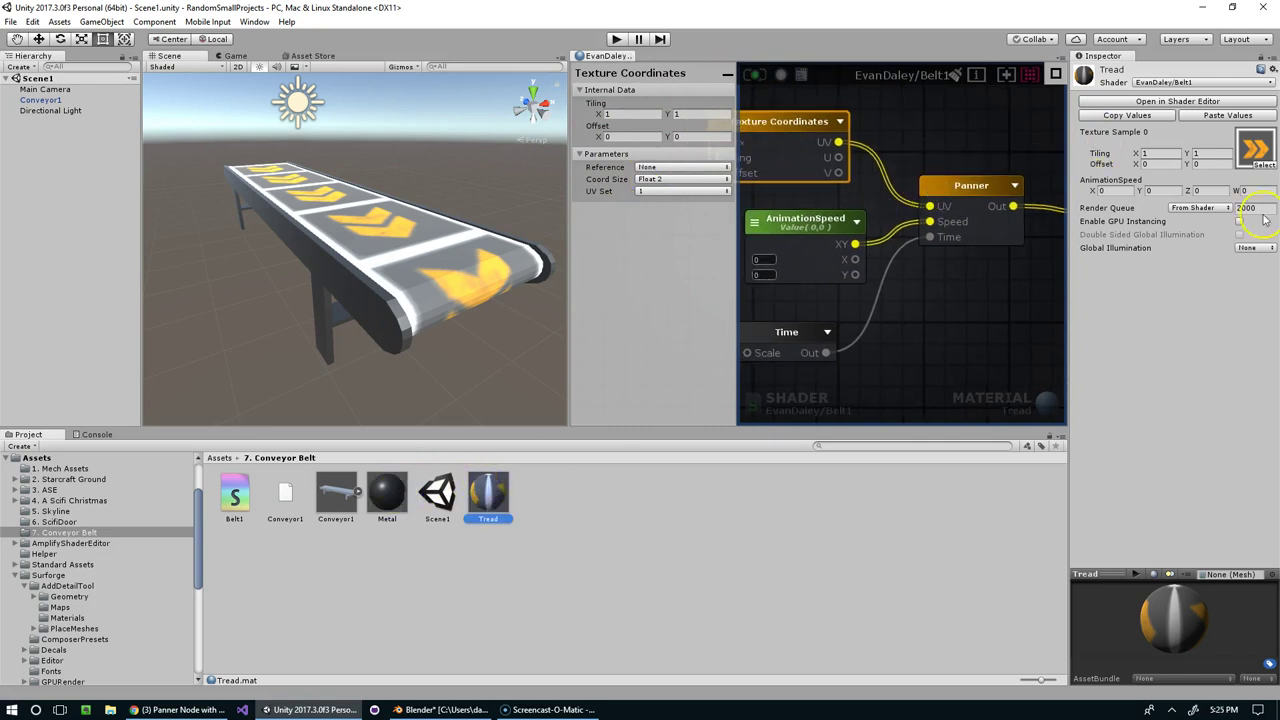
Start Play mode, return to the Scene view, and set the Tread material's AnimationSpeed X to -1.
left_click(620, 43)
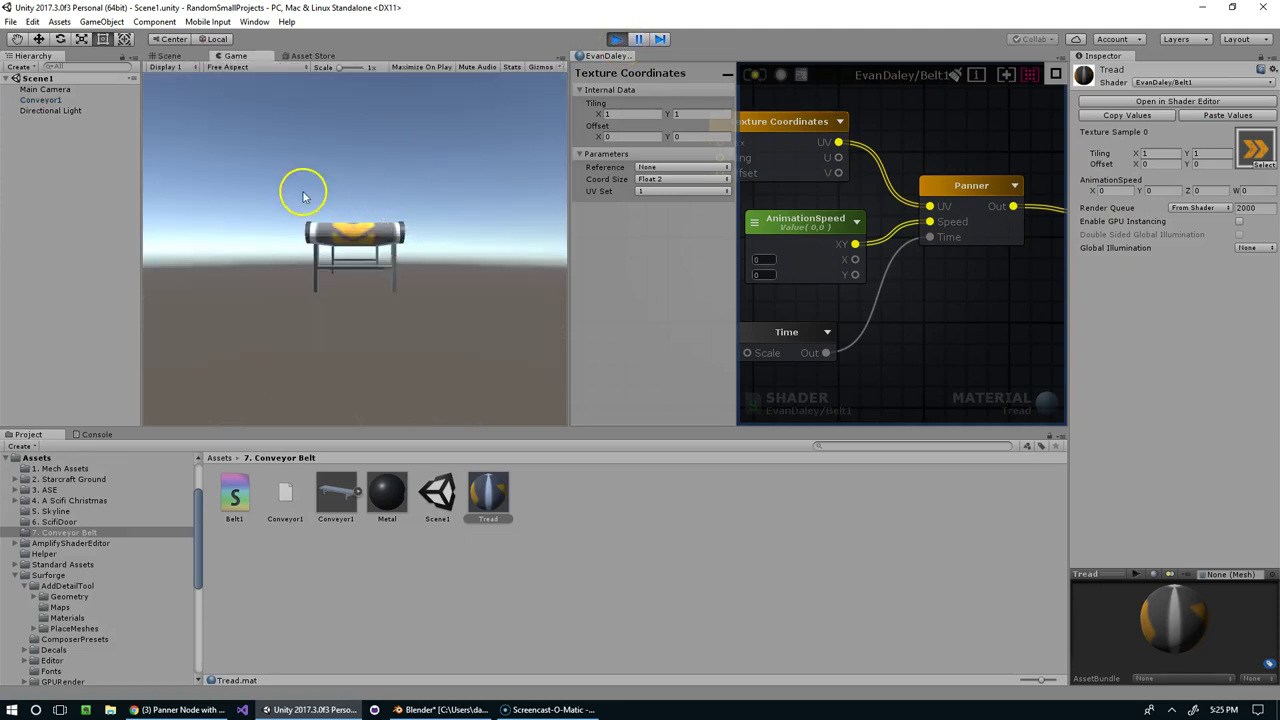
left_click(173, 56)
left_click_drag(367, 183, 962, 148, "alt")
left_click_drag(561, 178, 440, 200, "alt")
type("-1")
key("Return")
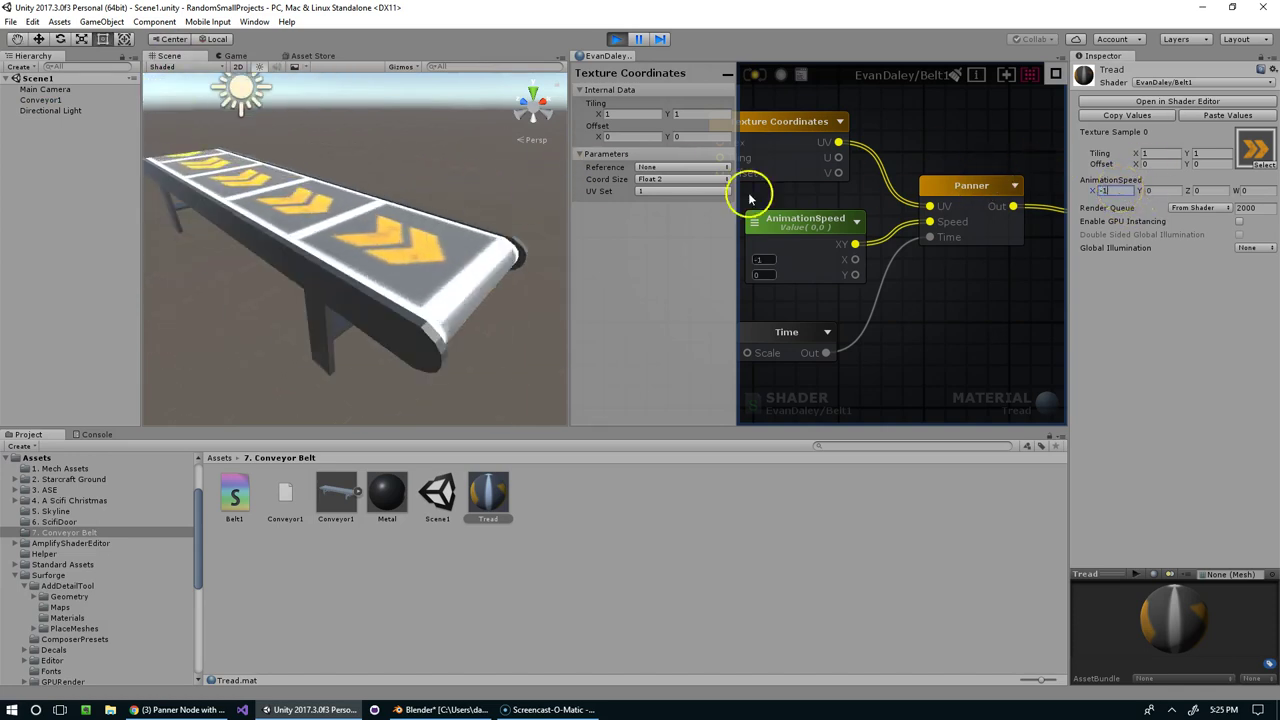
Examine the animated tread on the conveyor from above, from its end, and from underneath.
left_click_drag(551, 194, 405, 228, "alt")
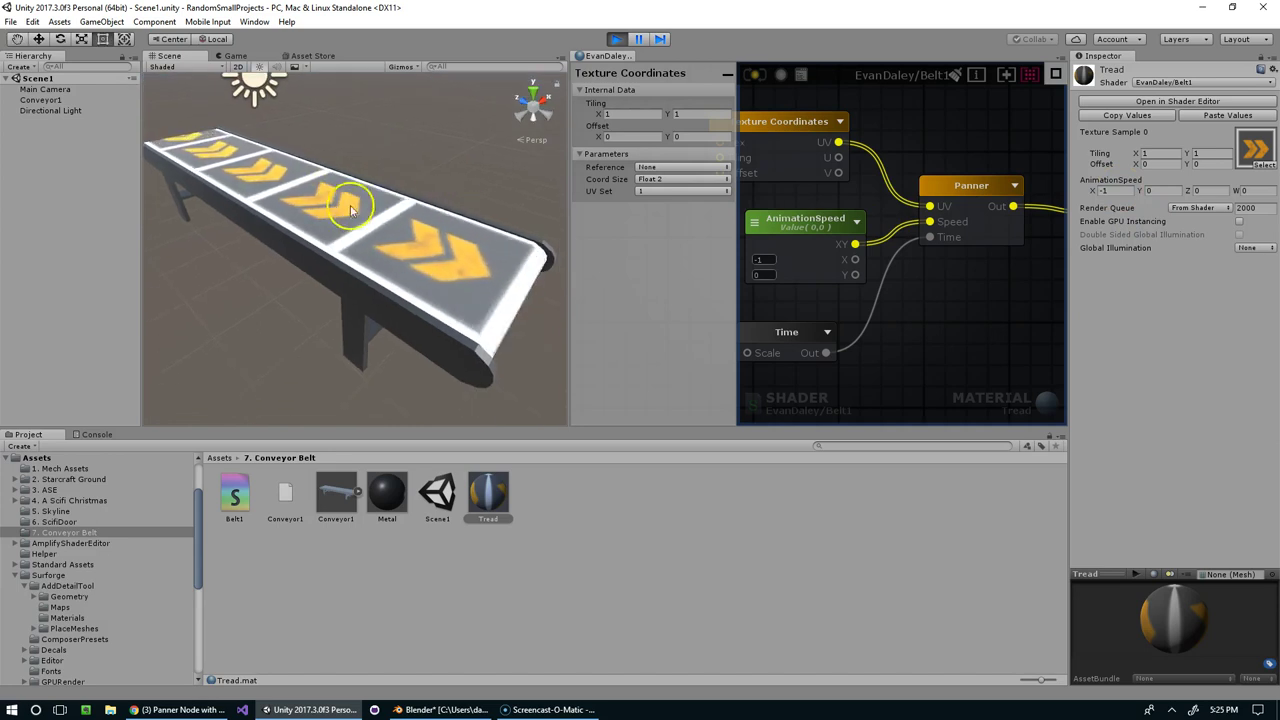
left_click_drag(498, 264, 460, 231, "alt")
scroll(445, 200, "down", 5)
left_click_drag(429, 163, 415, 205, "alt")
middle_click_drag(415, 205, 400, 147)
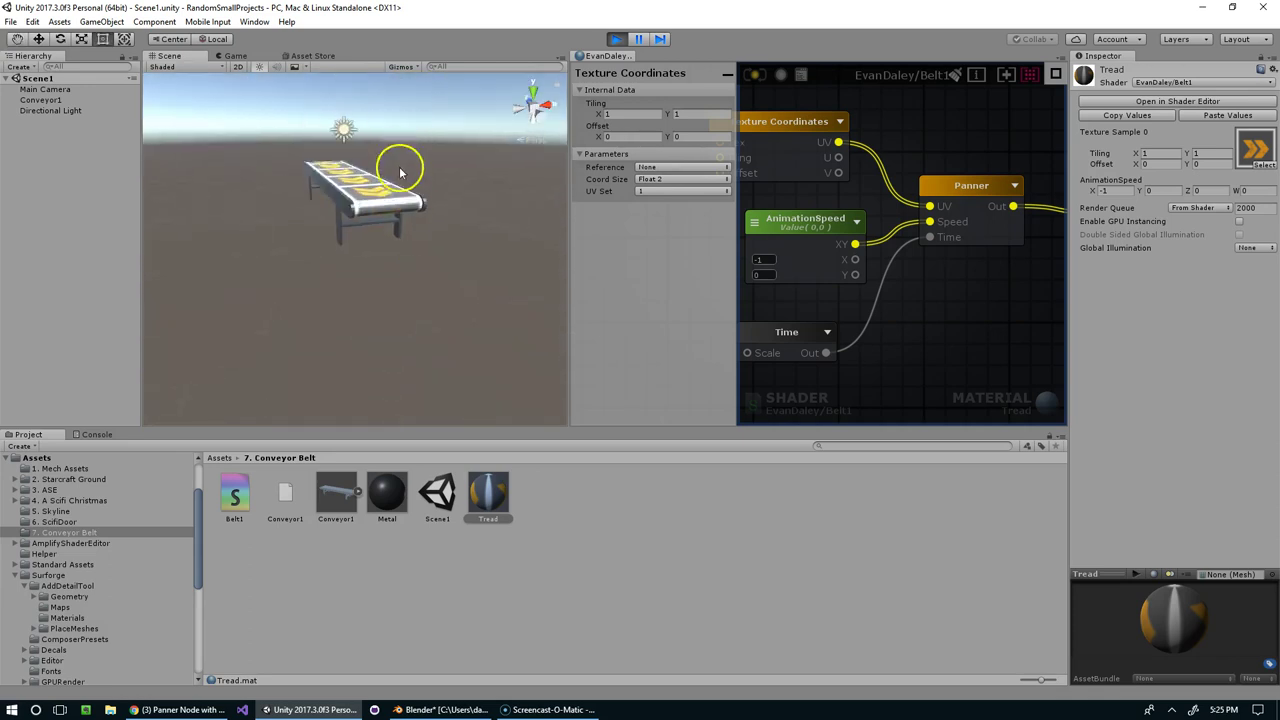
left_click_drag(401, 182, 368, 200, "alt")
middle_click_drag(366, 160, 371, 223)
left_click_drag(371, 223, 545, 240, "alt")
middle_click_drag(545, 240, 467, 226)
left_click_drag(467, 226, 517, 131, "alt")
middle_click_drag(517, 131, 463, 269)
middle_click_drag(530, 102, 466, 233)
left_click_drag(465, 233, 412, 175, "alt")
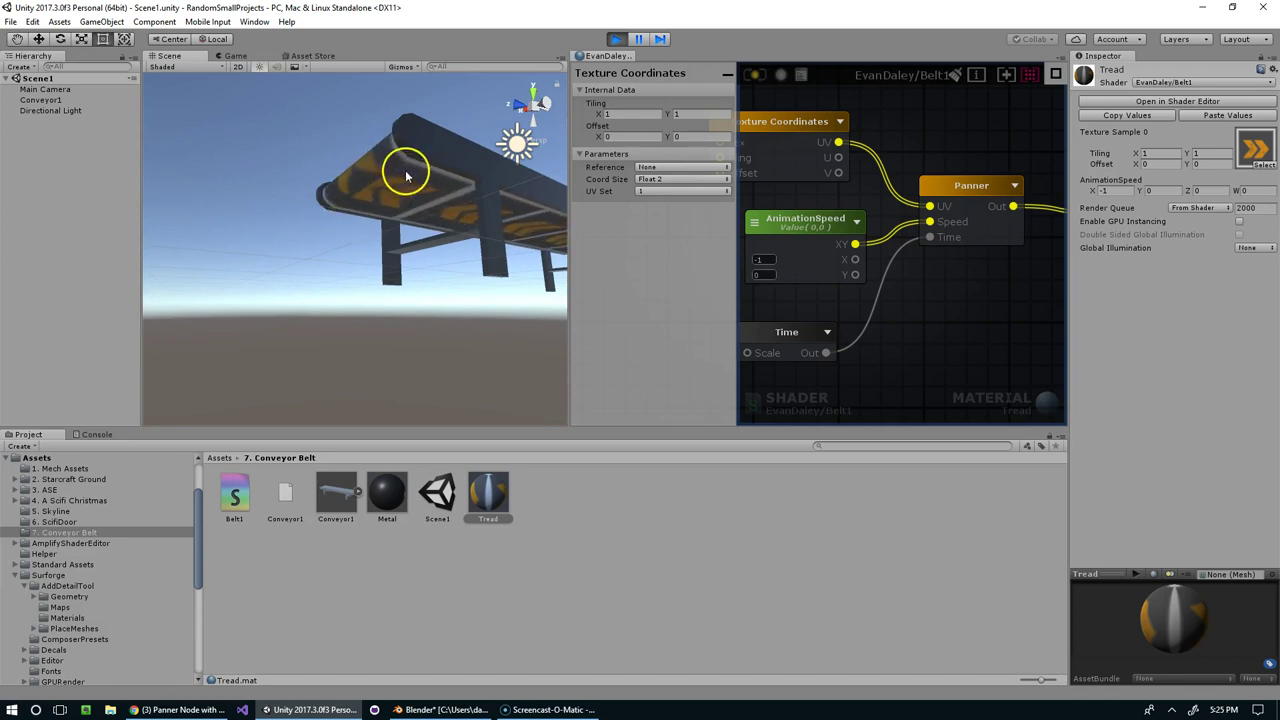
left_click_drag(400, 144, 527, 135, "alt")
Add a Float node and a Multiply node below the Texture Sample node in the shader graph.
middle_click_drag(1045, 207, 729, 189)
middle_click_drag(837, 286, 849, 270)
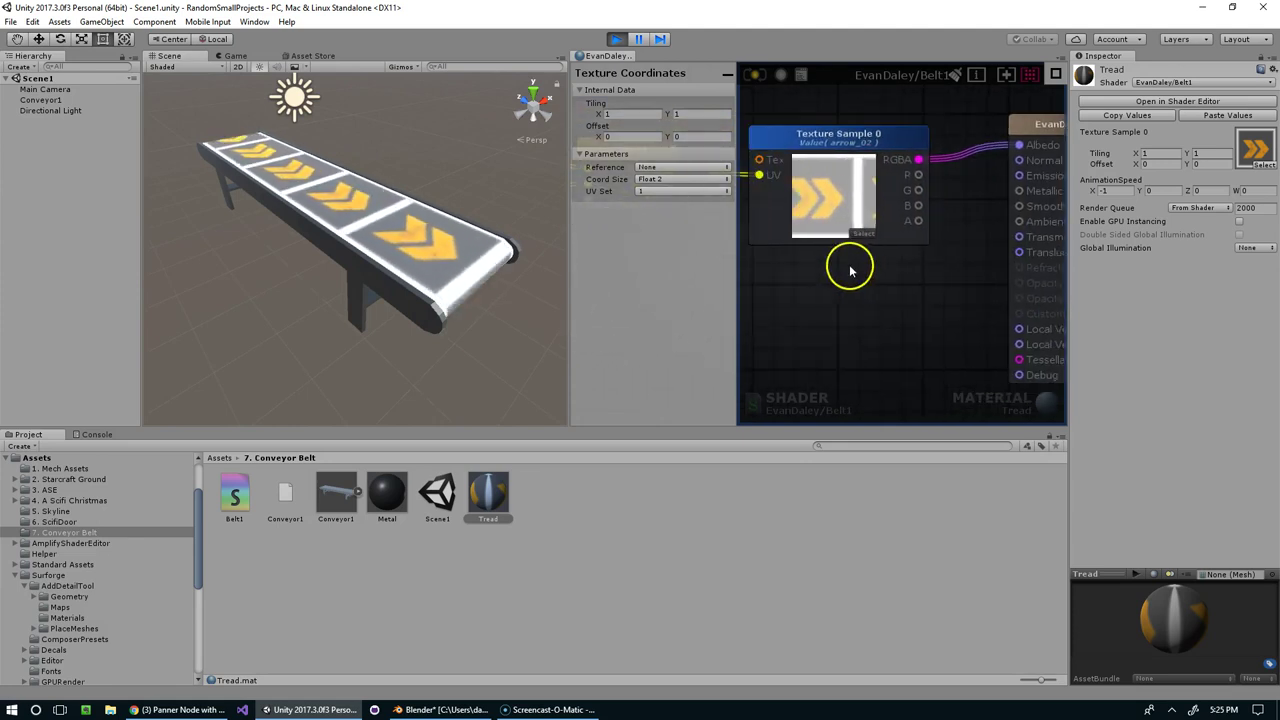
right_click(812, 251)
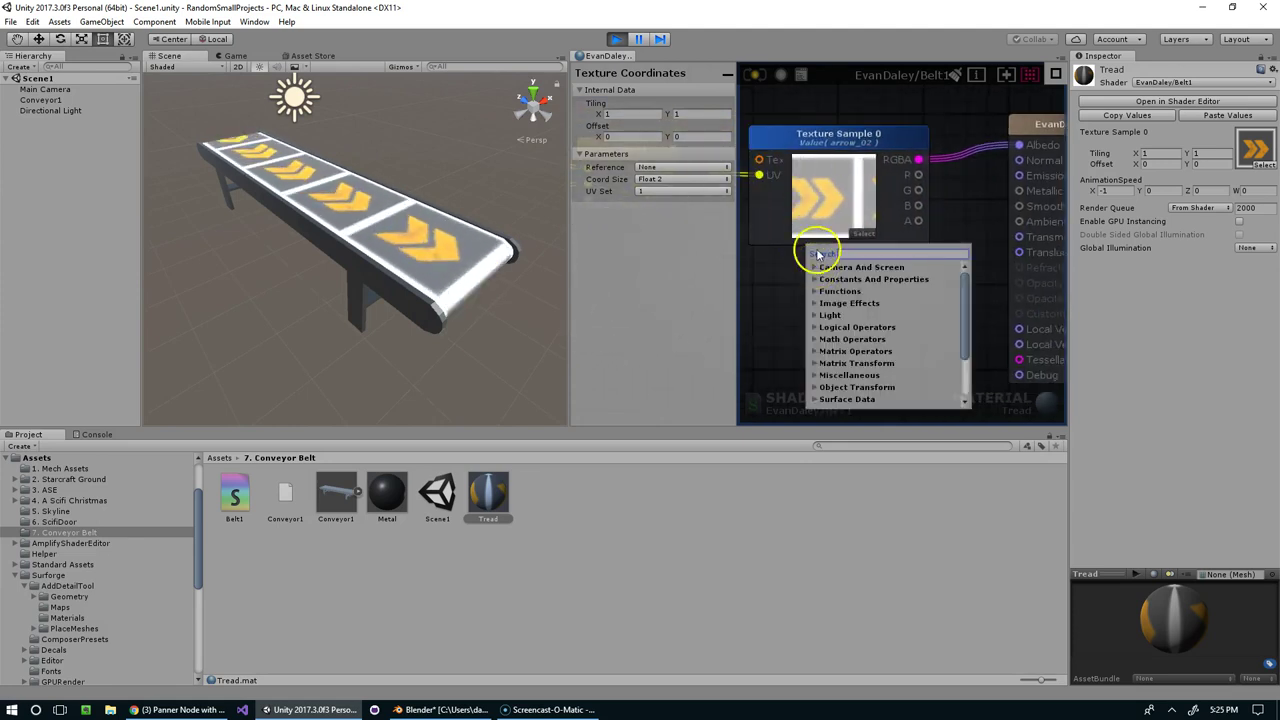
left_click(789, 268)
key("1")
left_click(803, 284)
left_click_drag(836, 290, 802, 306)
right_click(857, 294)
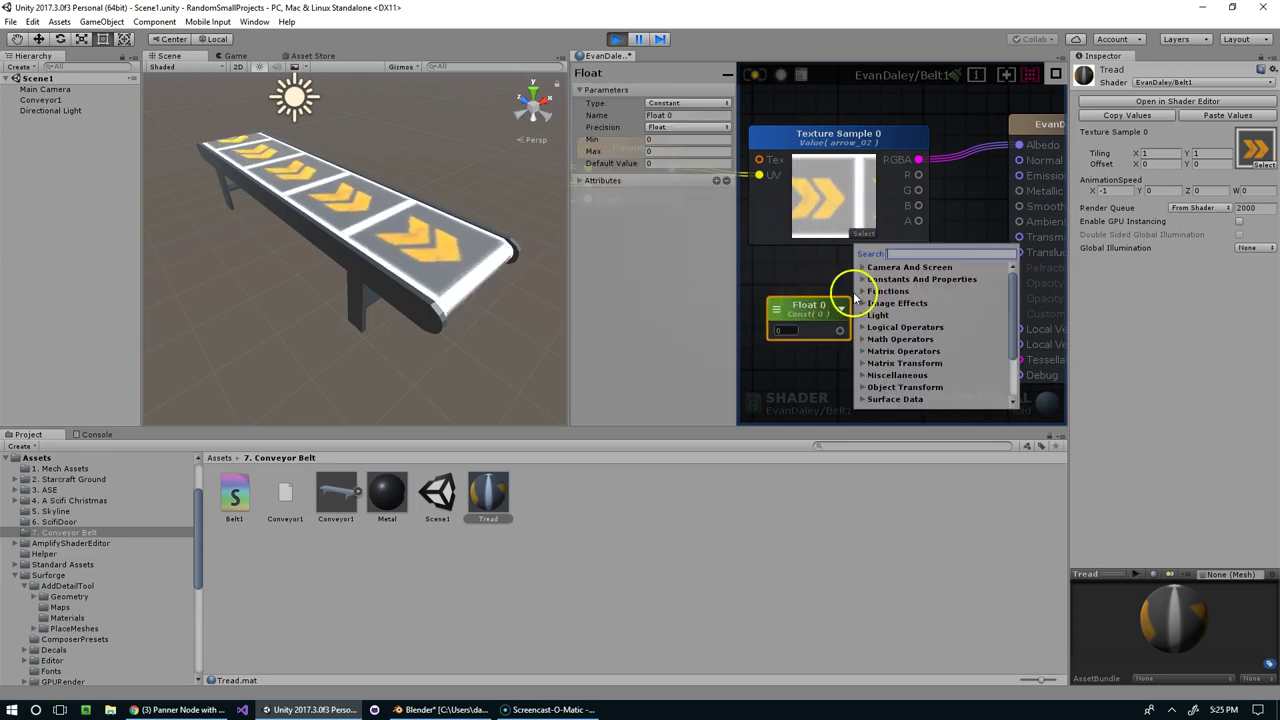
type("mult")
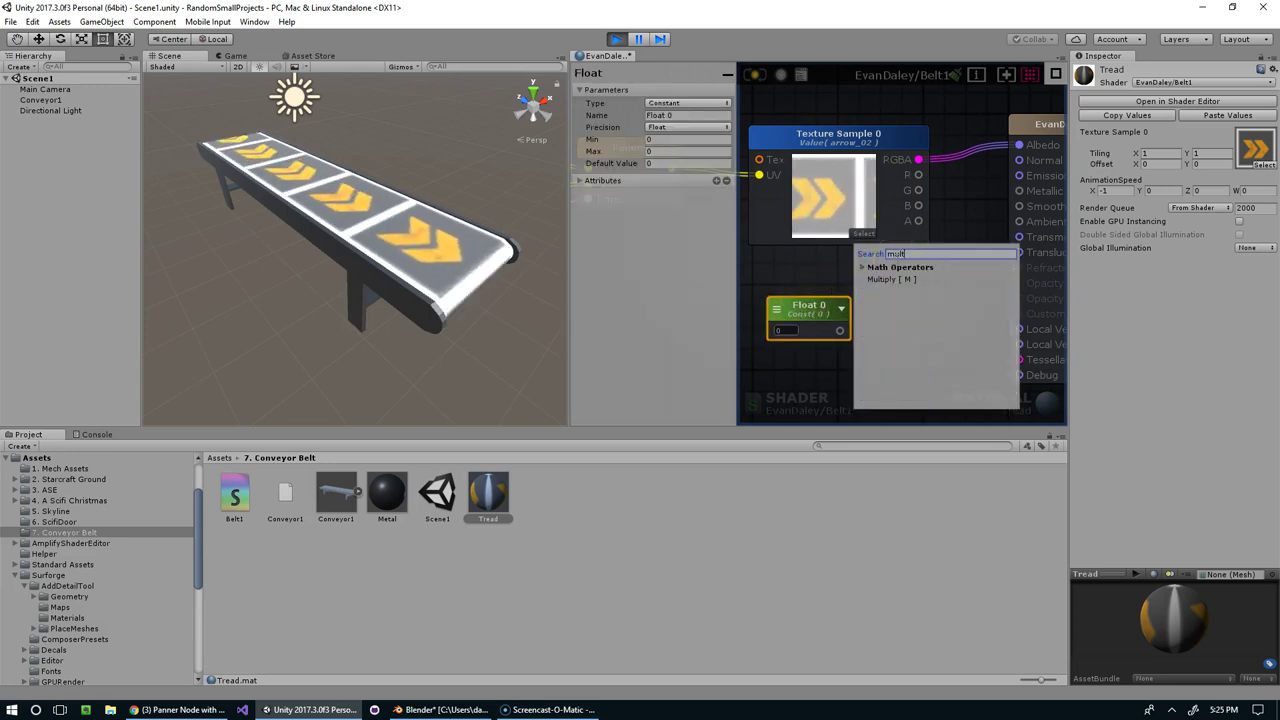
left_click(908, 279)
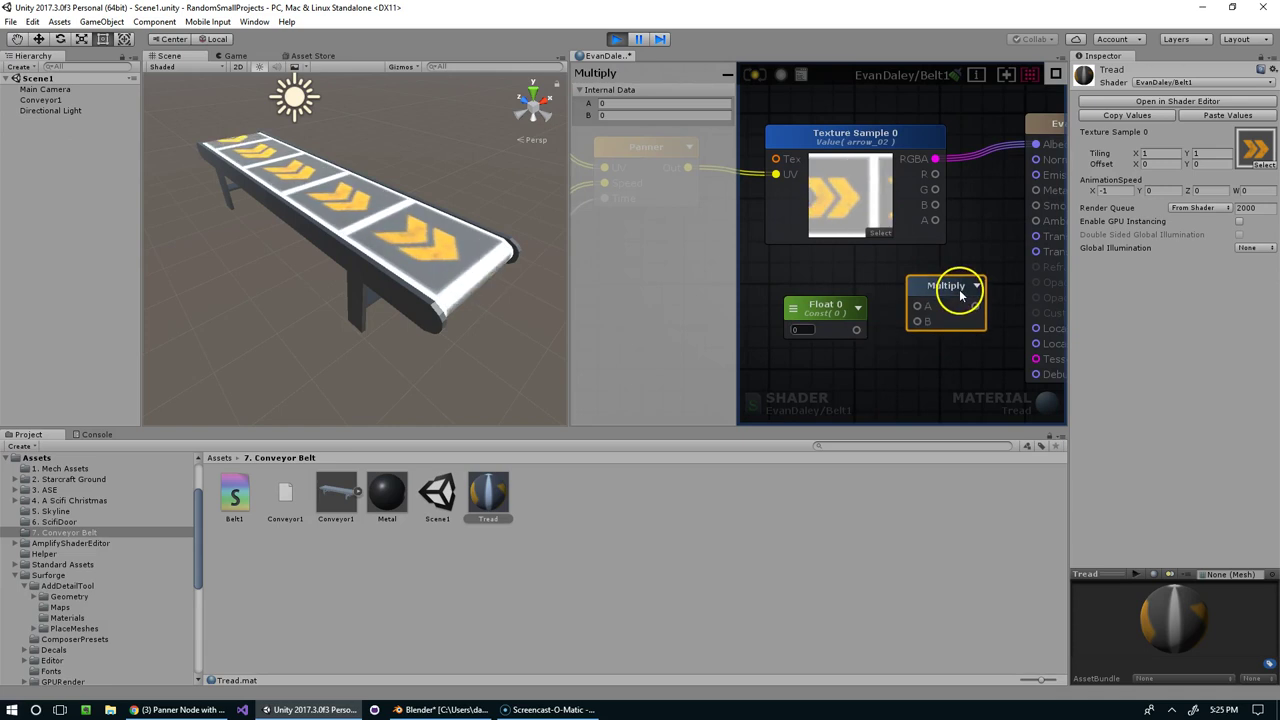
Space out the output node, then multiply the Texture Sample's RGBA by the Float and route the result to Emission instead of Albedo.
scroll(960, 293, "down", 1)
middle_click_drag(966, 284, 926, 277)
left_click_drag(995, 167, 1046, 150)
middle_click_drag(990, 238, 952, 250)
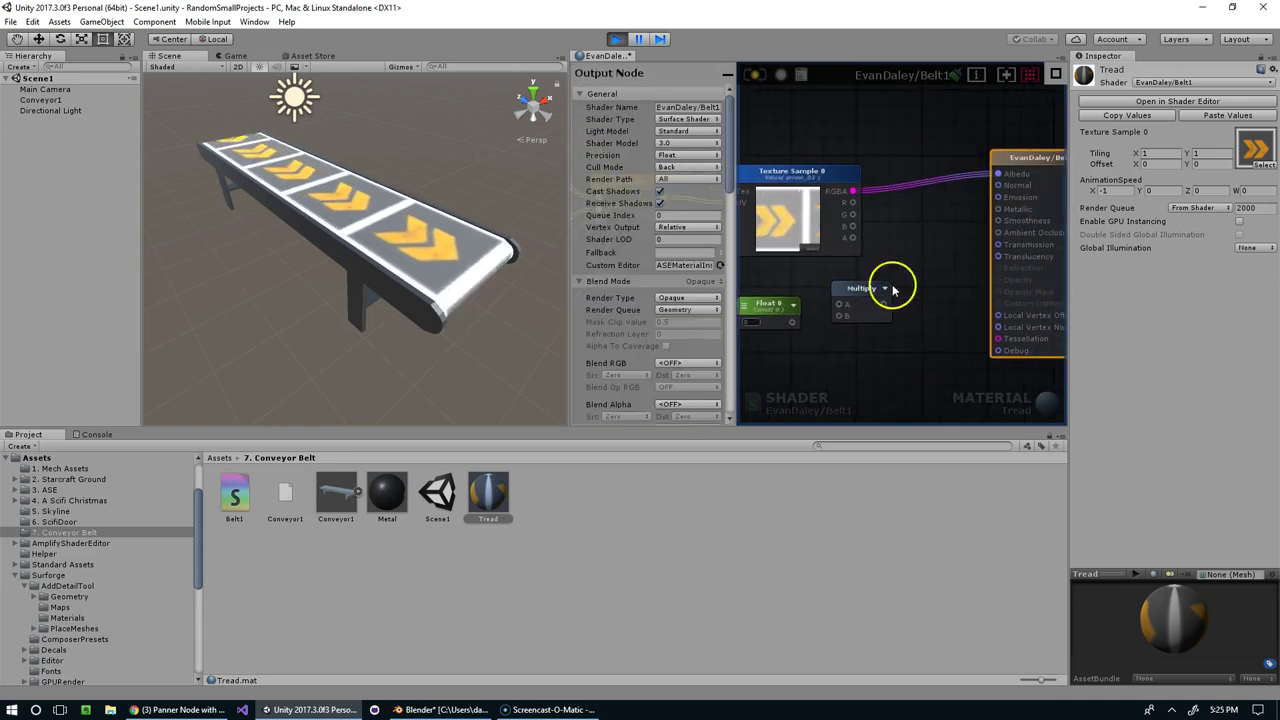
left_click_drag(880, 303, 877, 286)
left_click(771, 309)
left_click_drag(799, 329, 855, 301)
left_click_drag(876, 274, 905, 266)
left_click_drag(855, 190, 945, 180)
Change the Float node's type to Property, name it Brightness, and update the shader.
left_click(781, 316)
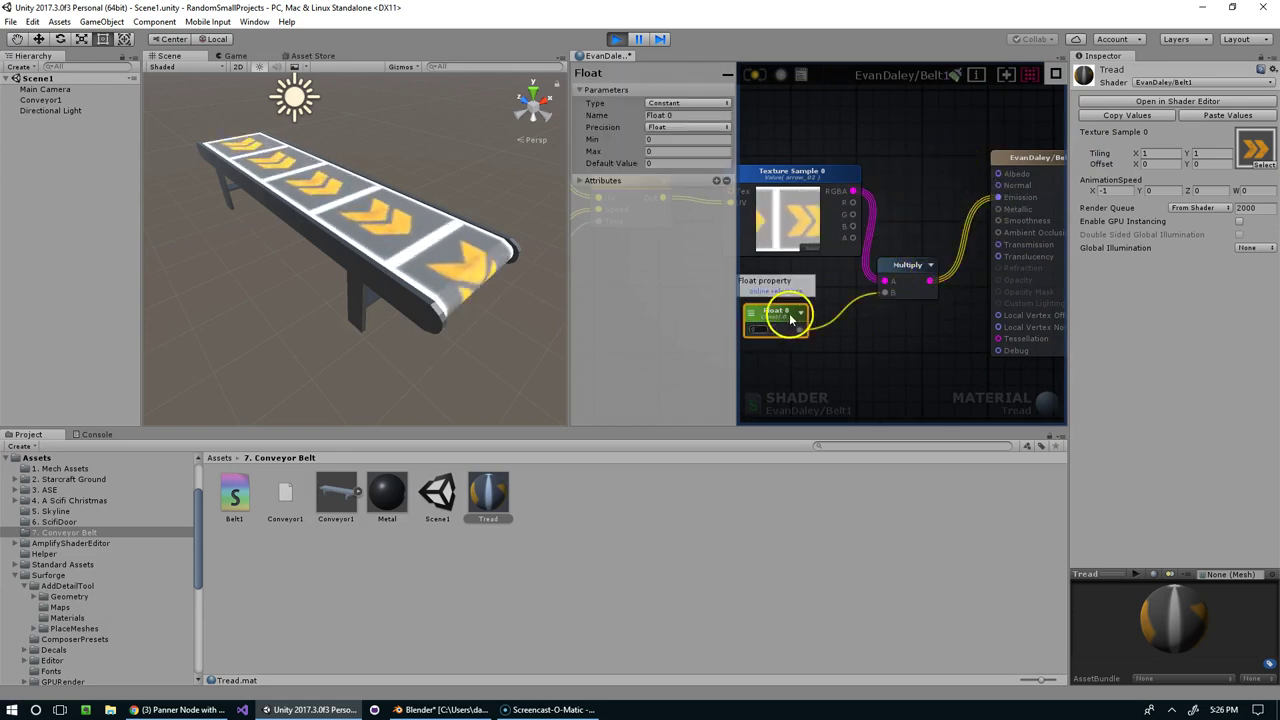
left_click(664, 103)
left_click(679, 134)
left_click(681, 117)
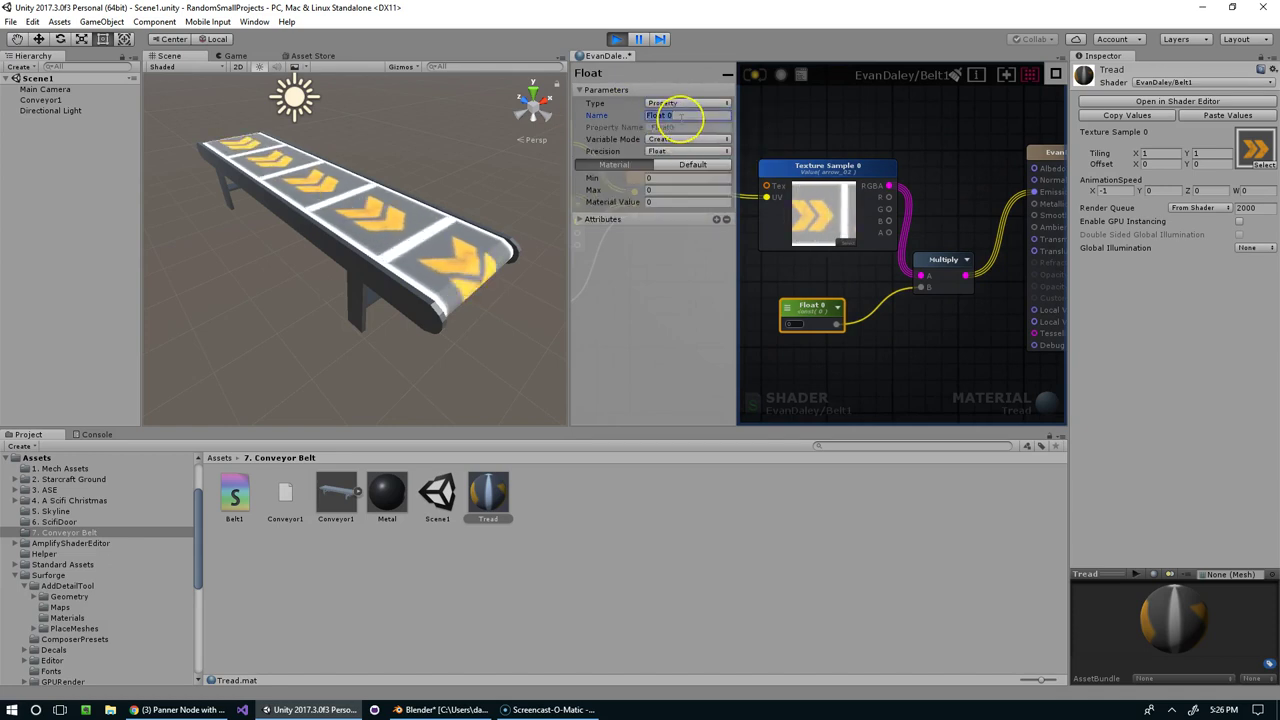
left_click(756, 74)
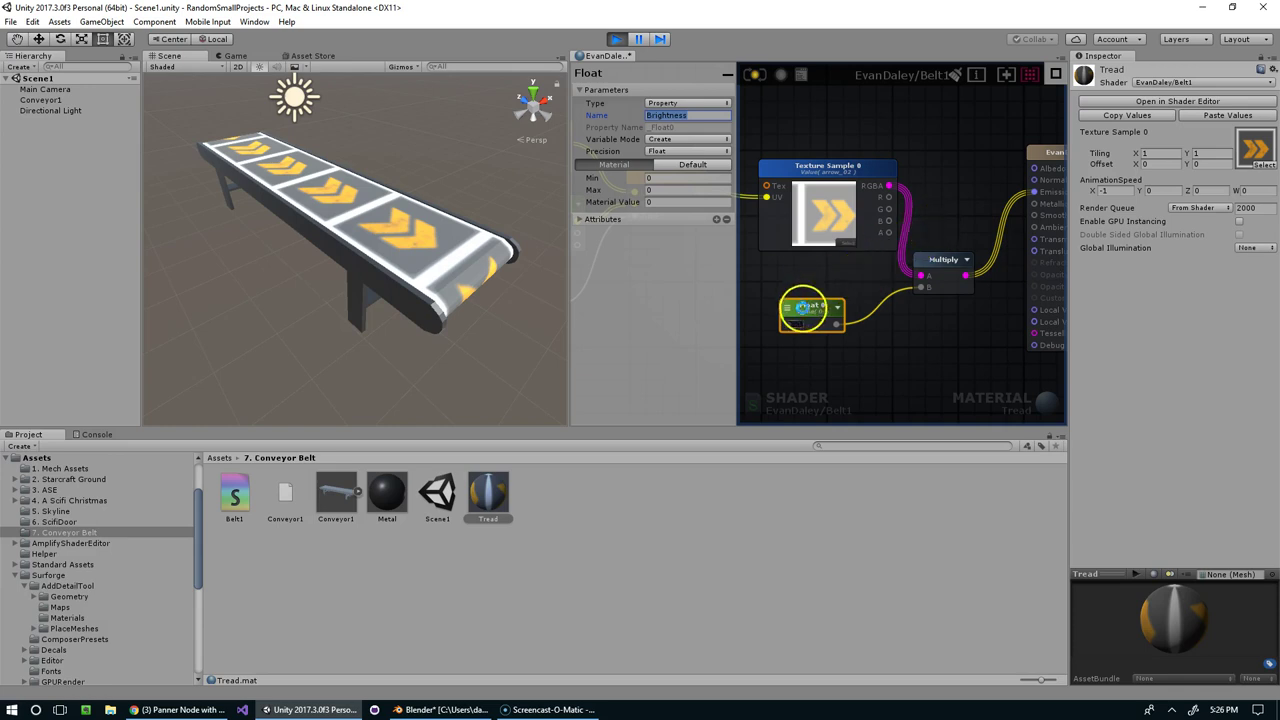
left_click(806, 313)
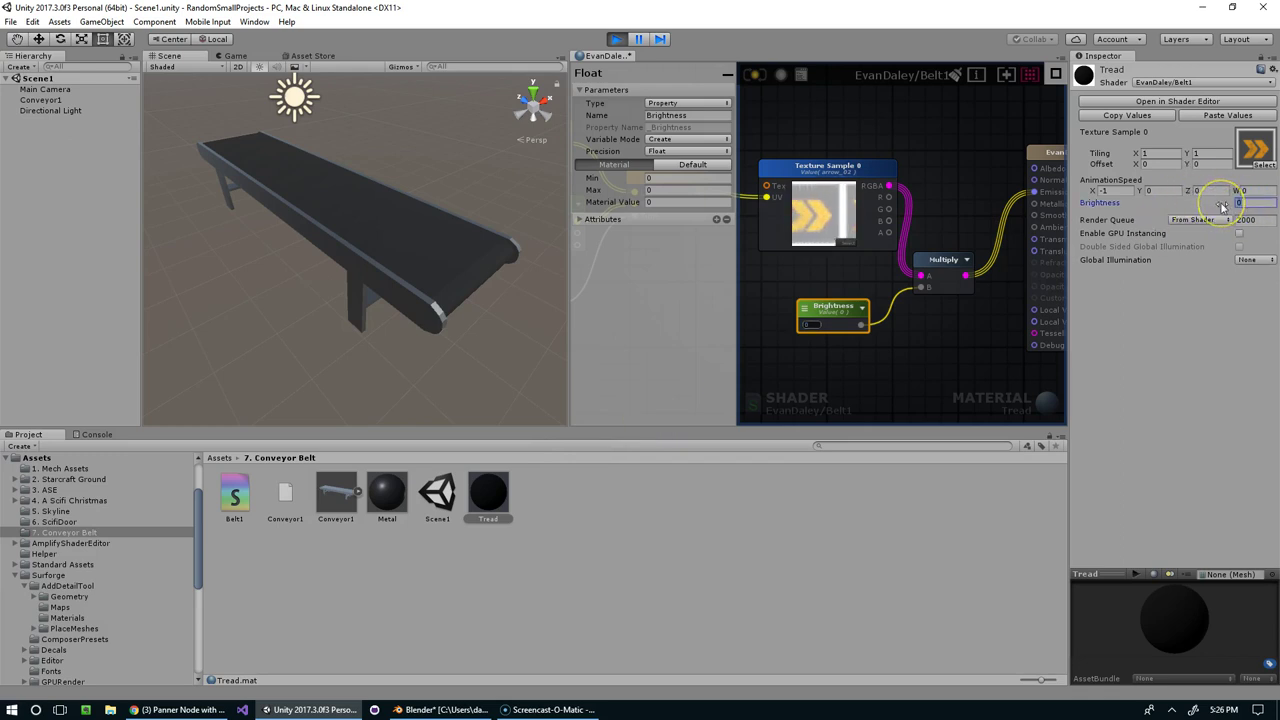
Set the Tread material's Brightness to 0.2 and check the dimmed belt in the scene.
type("0.2")
key("Return")
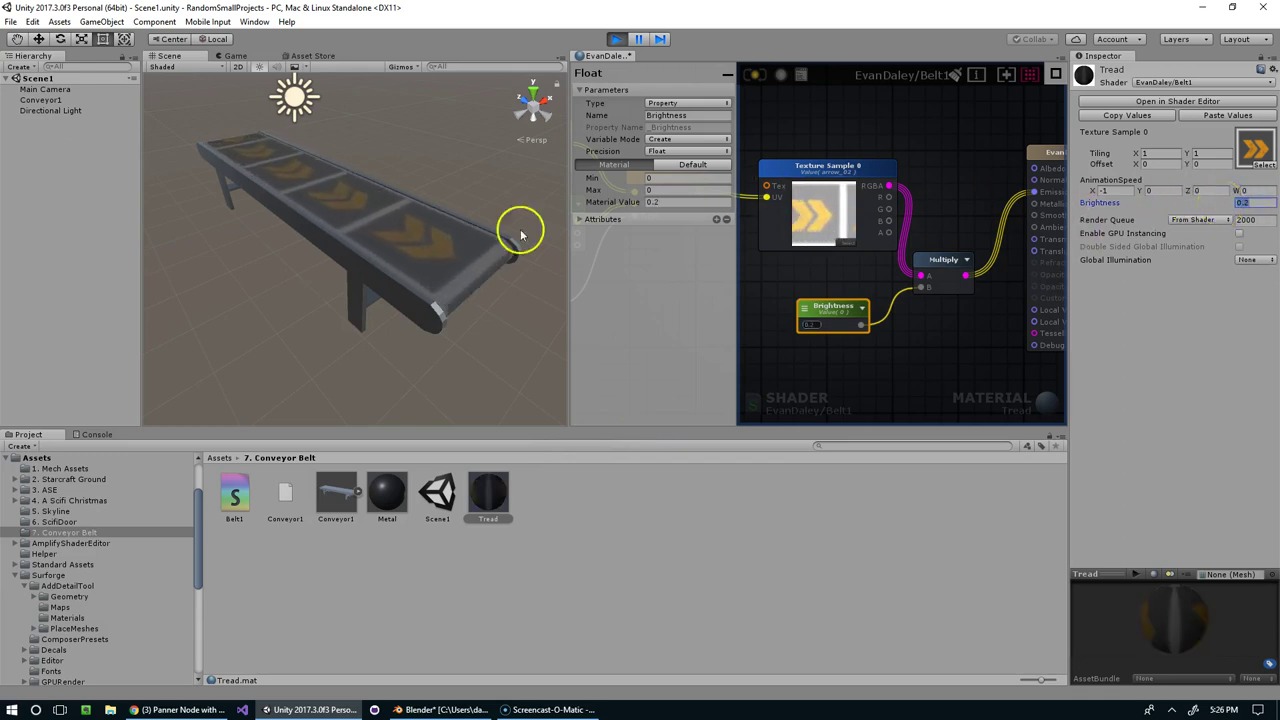
left_click_drag(480, 243, 515, 291, "alt")
scroll(516, 289, "up", 5)
middle_click_drag(508, 277, 486, 168)
Search the textures for "arro", preview several arrow textures on the belt, and assign the dark arrow_03 to Texture Sample 0.
middle_click_drag(881, 191, 889, 250)
scroll(351, 286, "down", 5)
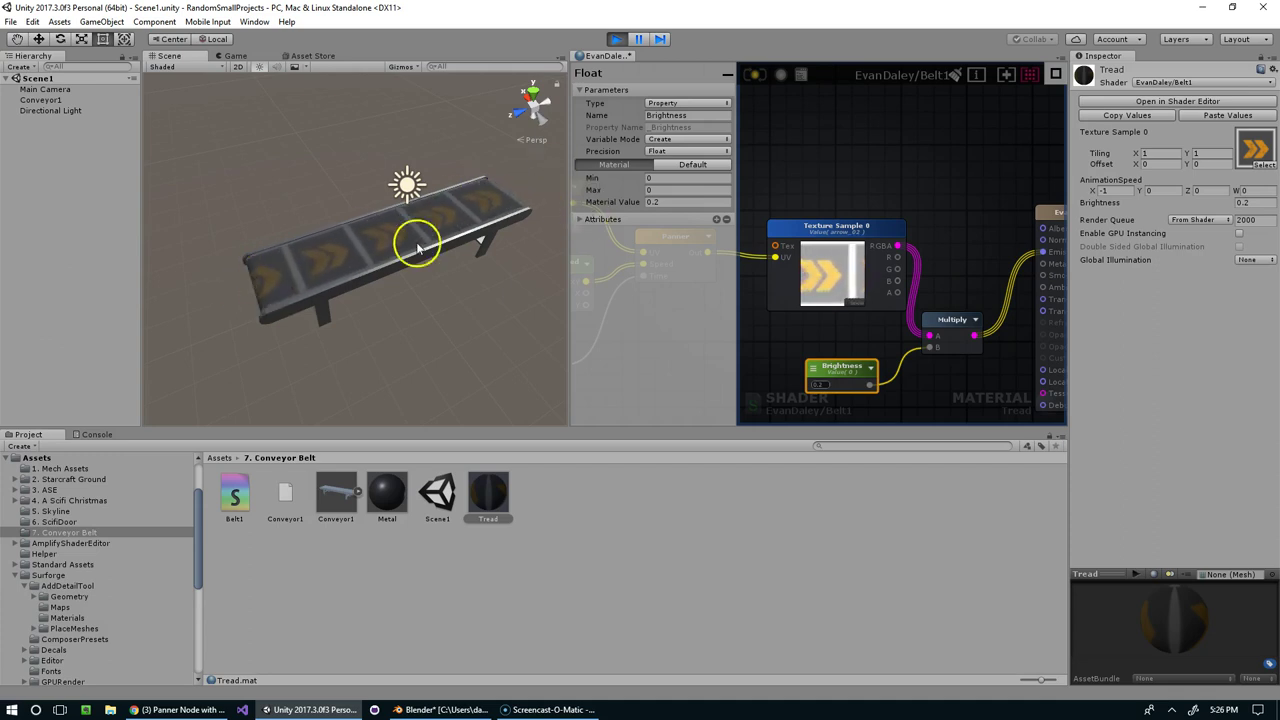
left_click(857, 295)
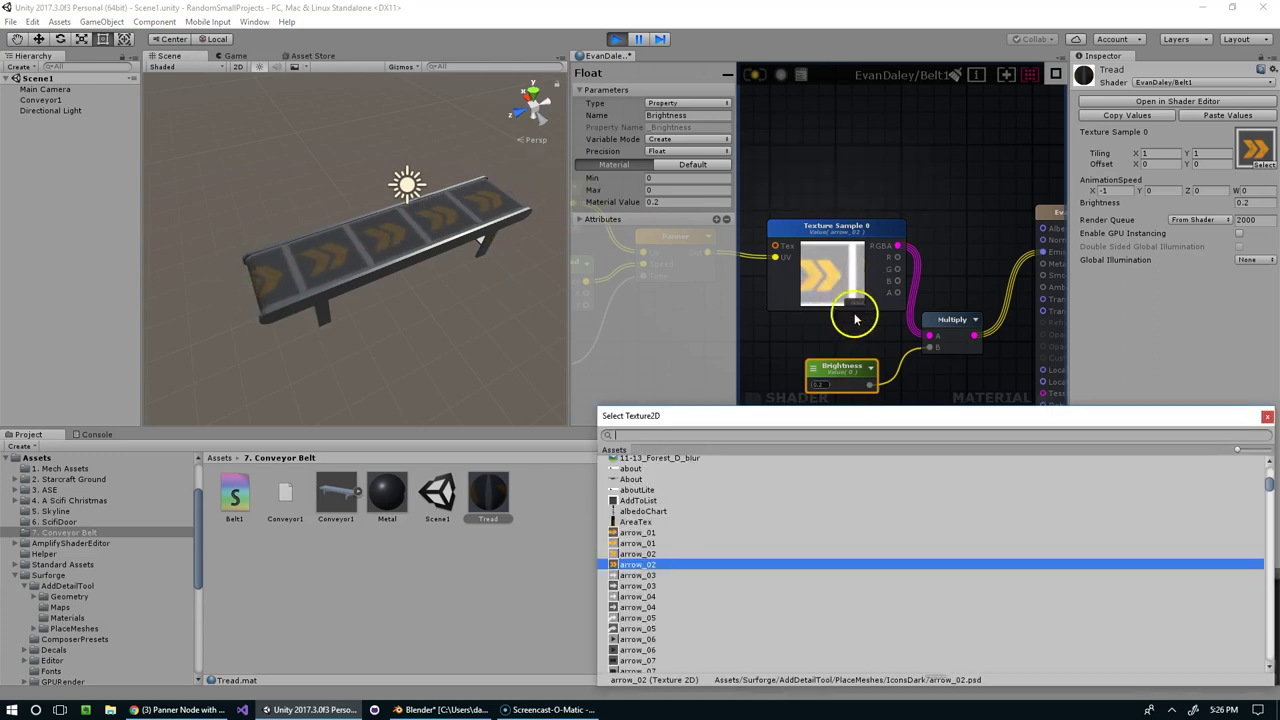
type("arro")
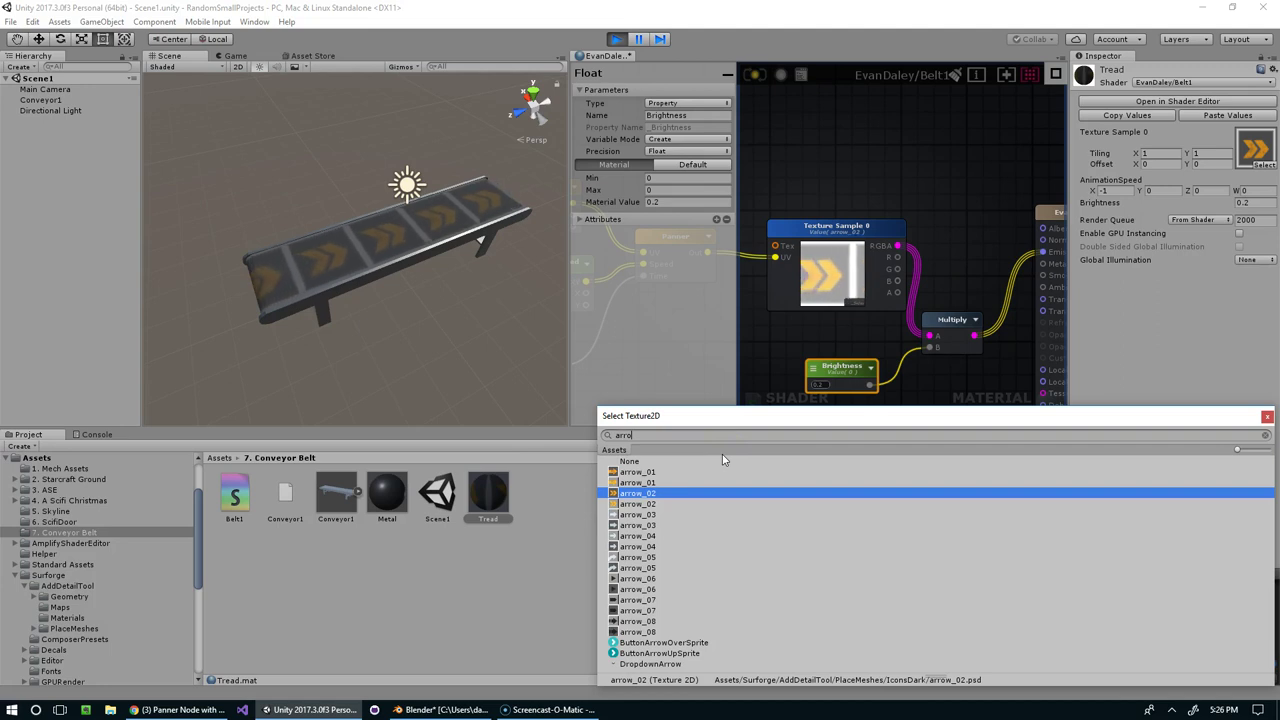
left_click(638, 643)
key("Down")
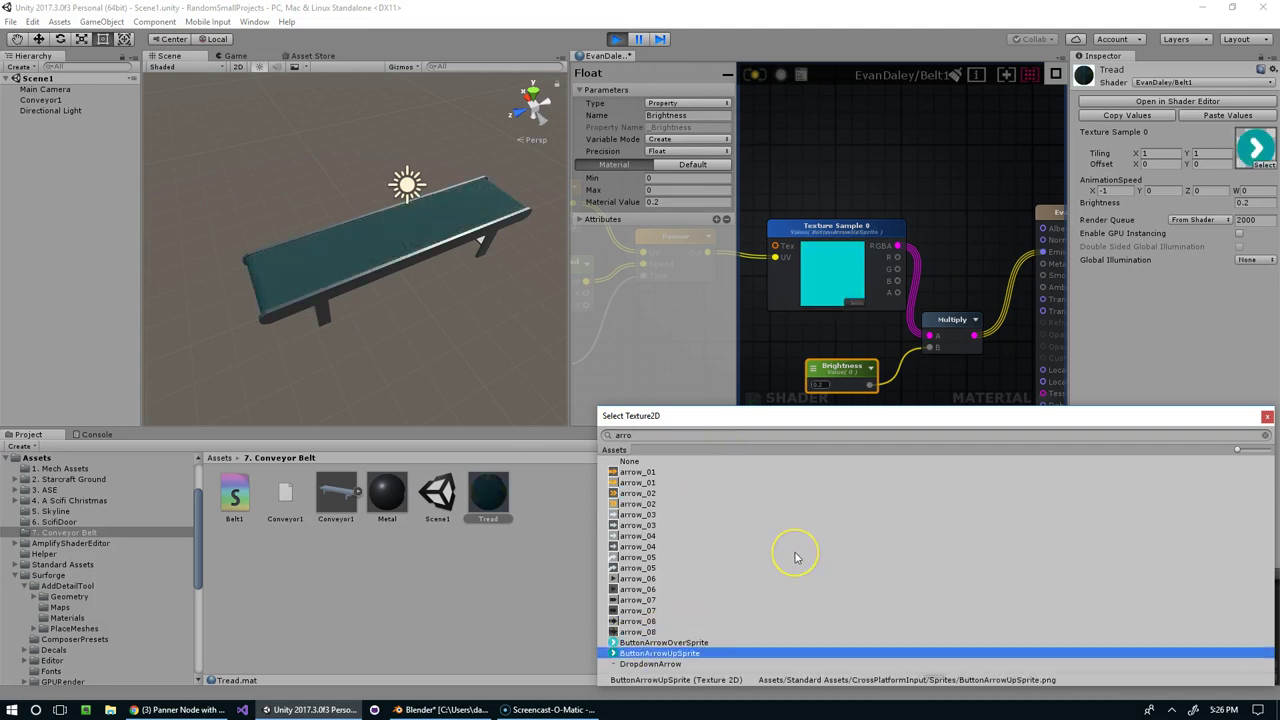
key("Down")
key("Up")
key("Up")
key("Up")
key("Up")
key("Up")
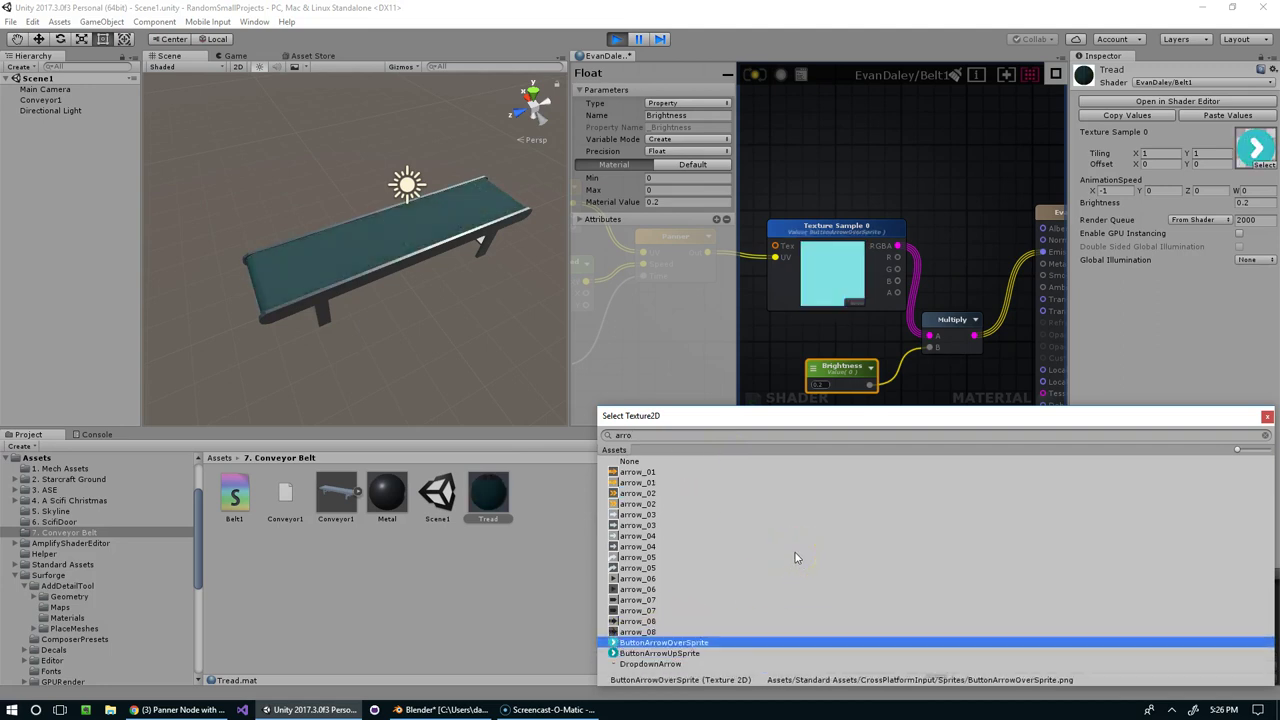
key("Up")
key("Up")
key("Up")
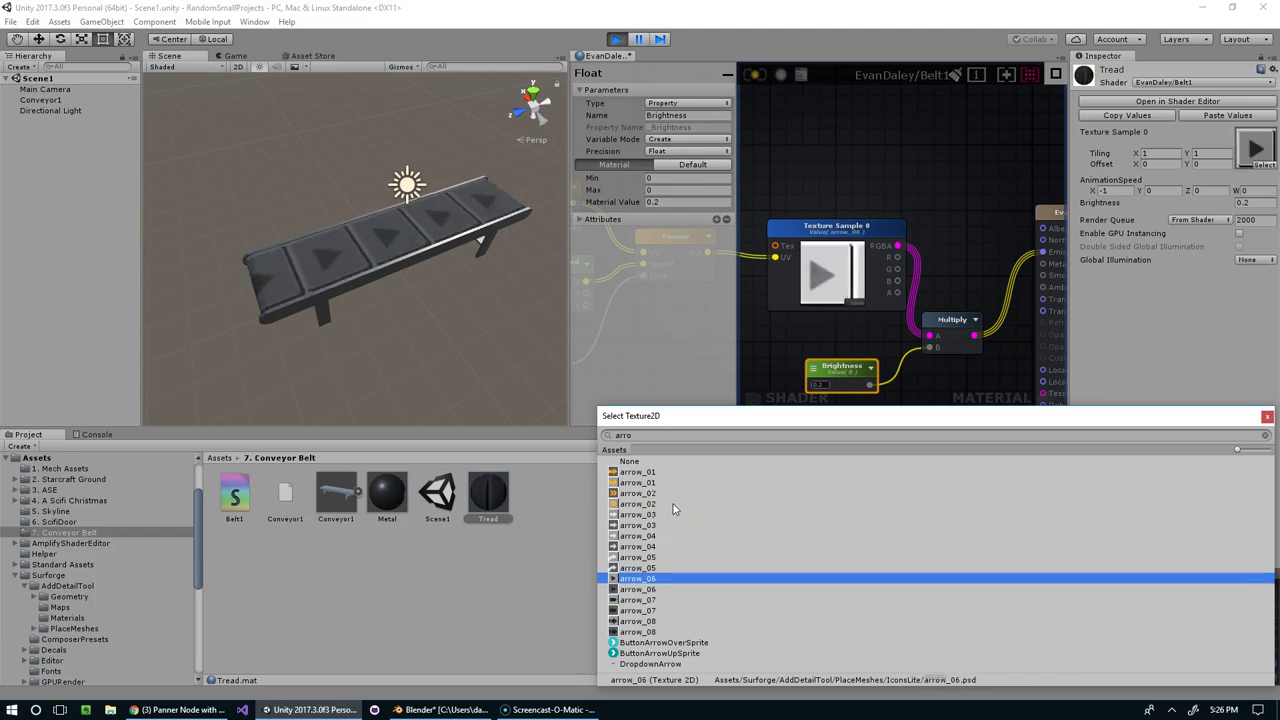
key("Up")
key("Up")
key("Up")
key("Up")
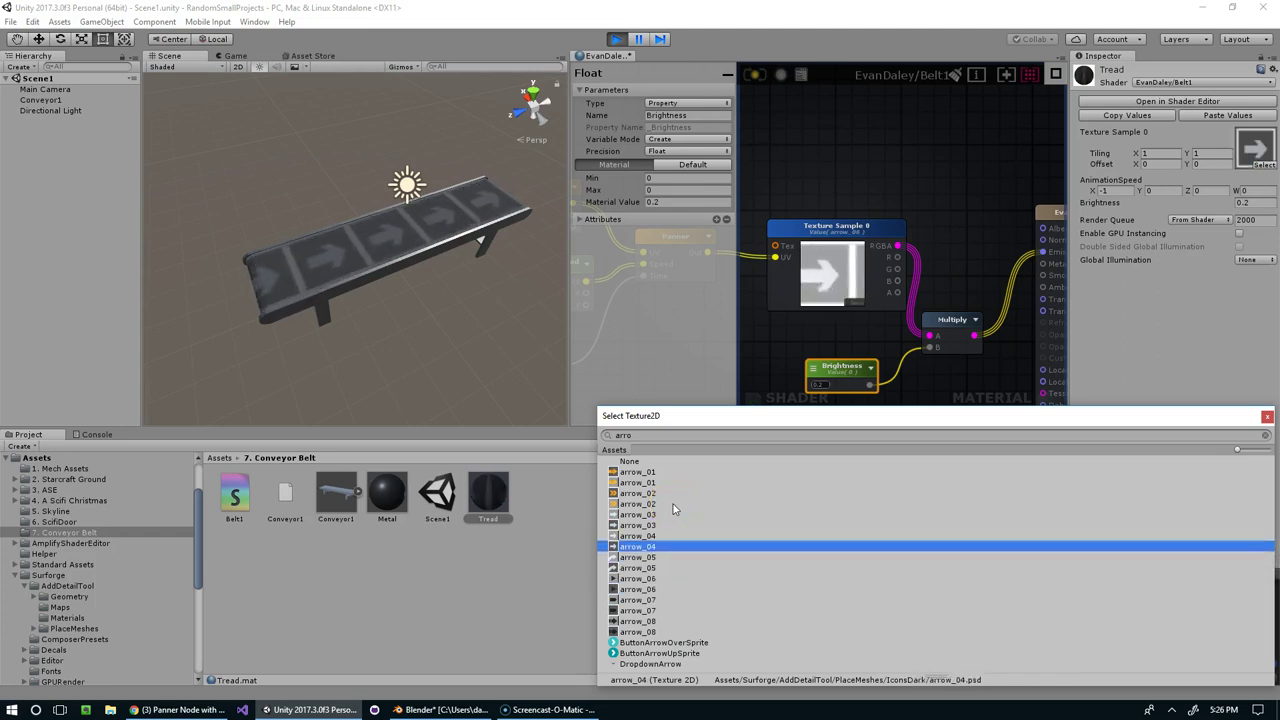
key("Down")
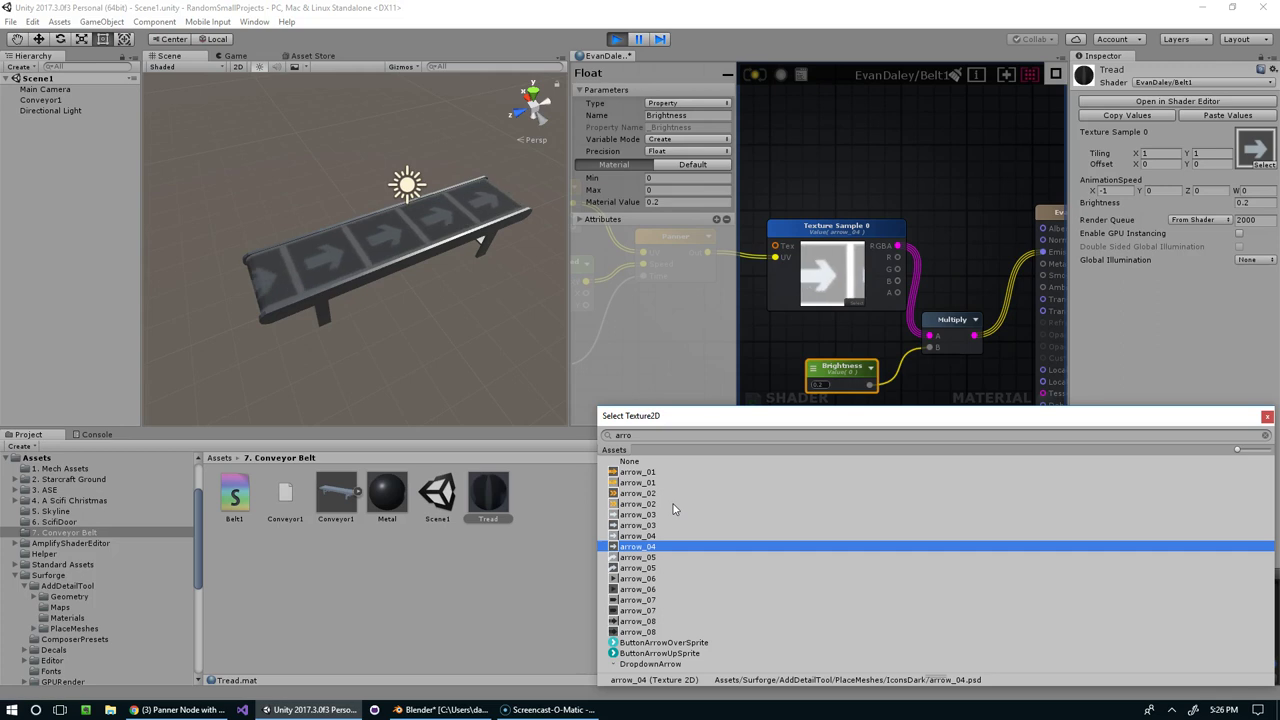
key("Up")
key("Up")
key("Up")
key("Up")
key("Up")
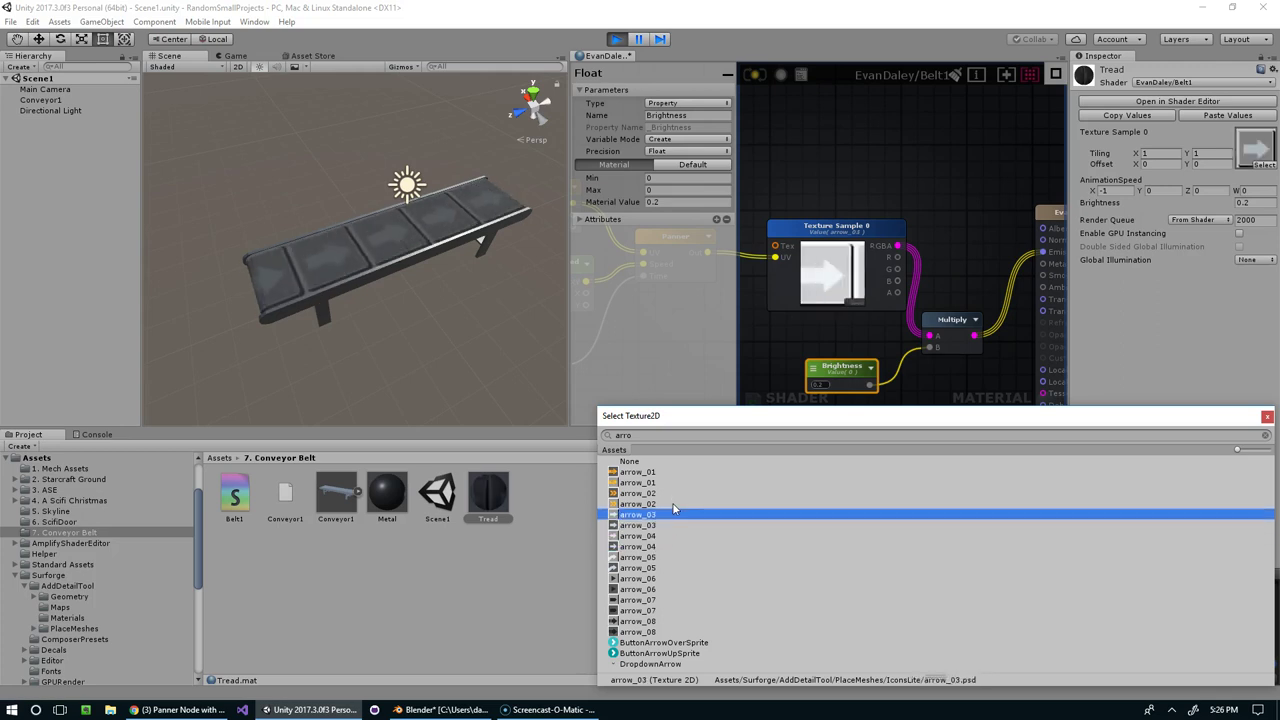
key("Up")
key("Up")
key("Up")
key("Down")
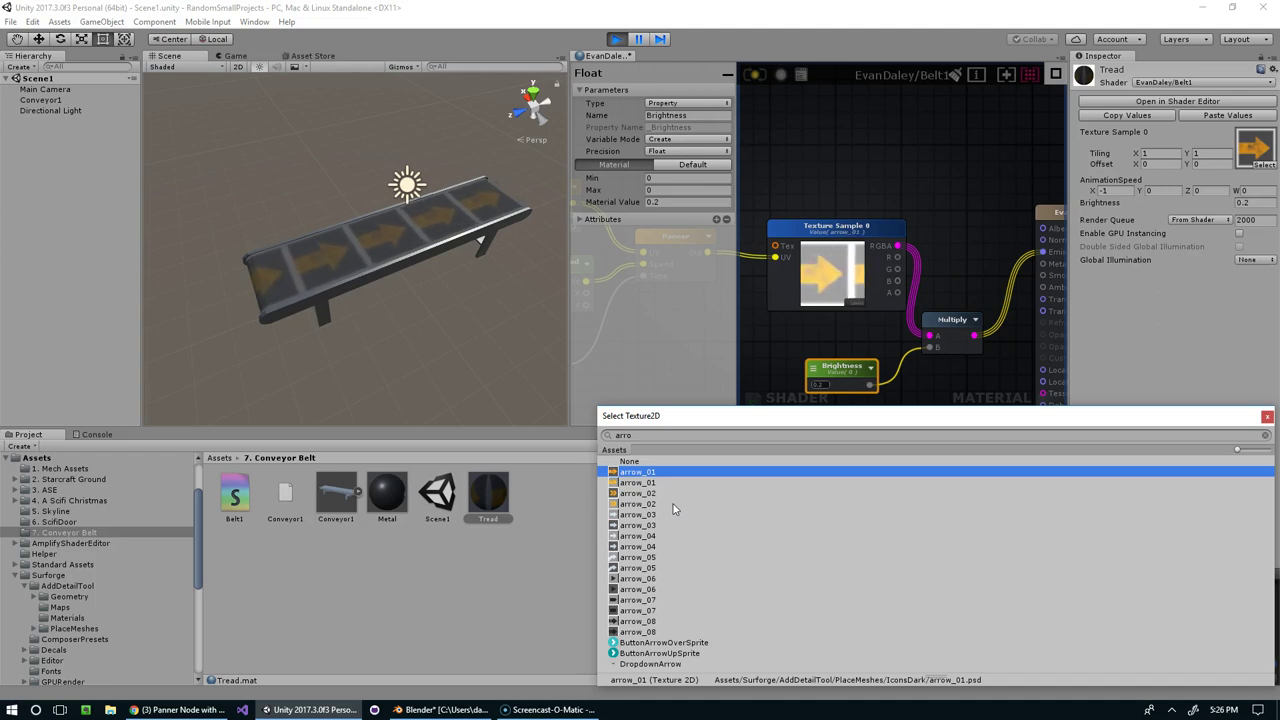
key("Down")
key("Down")
key("Down")
key("Down")
key("Down")
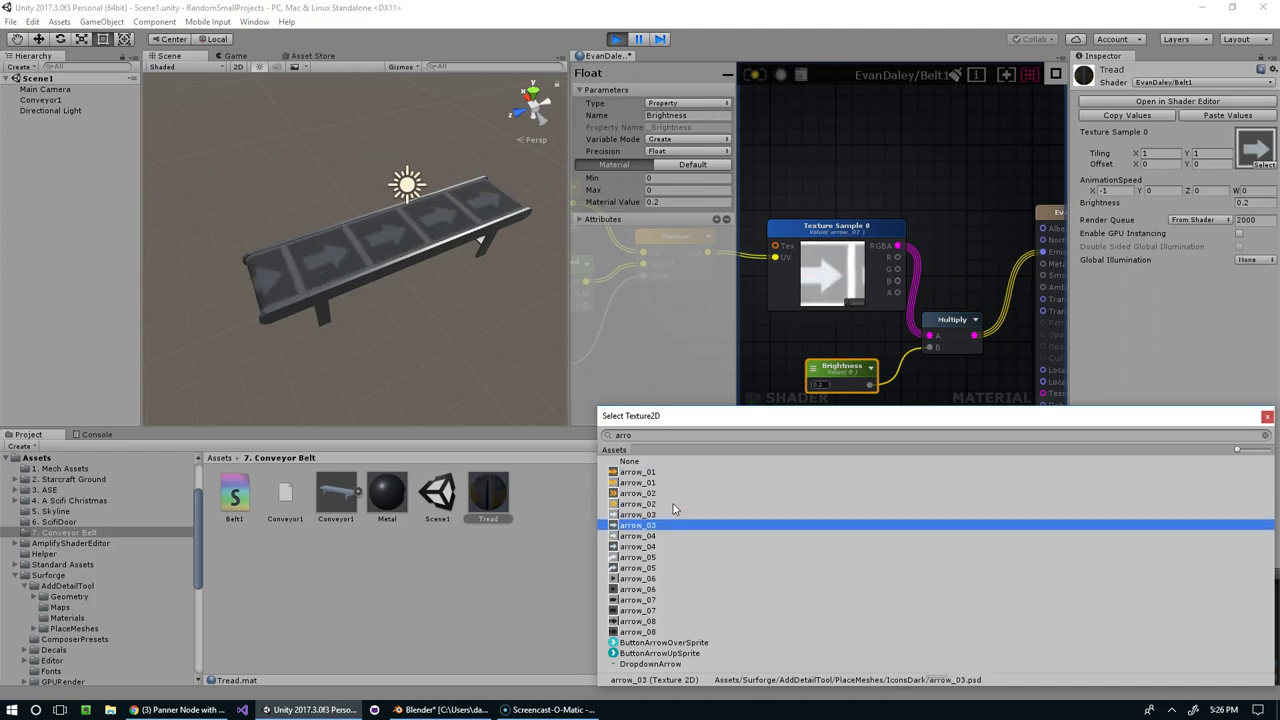
key("Return")
Replace the Brightness node with a Color node and connect its RGBA output to the Multiply node's B input.
mouse_move(450, 290)
middle_mouse_down()
mouse_move(463, 290)
mouse_move(448, 289)
middle_mouse_up()
middle_click_drag(931, 320, 941, 316)
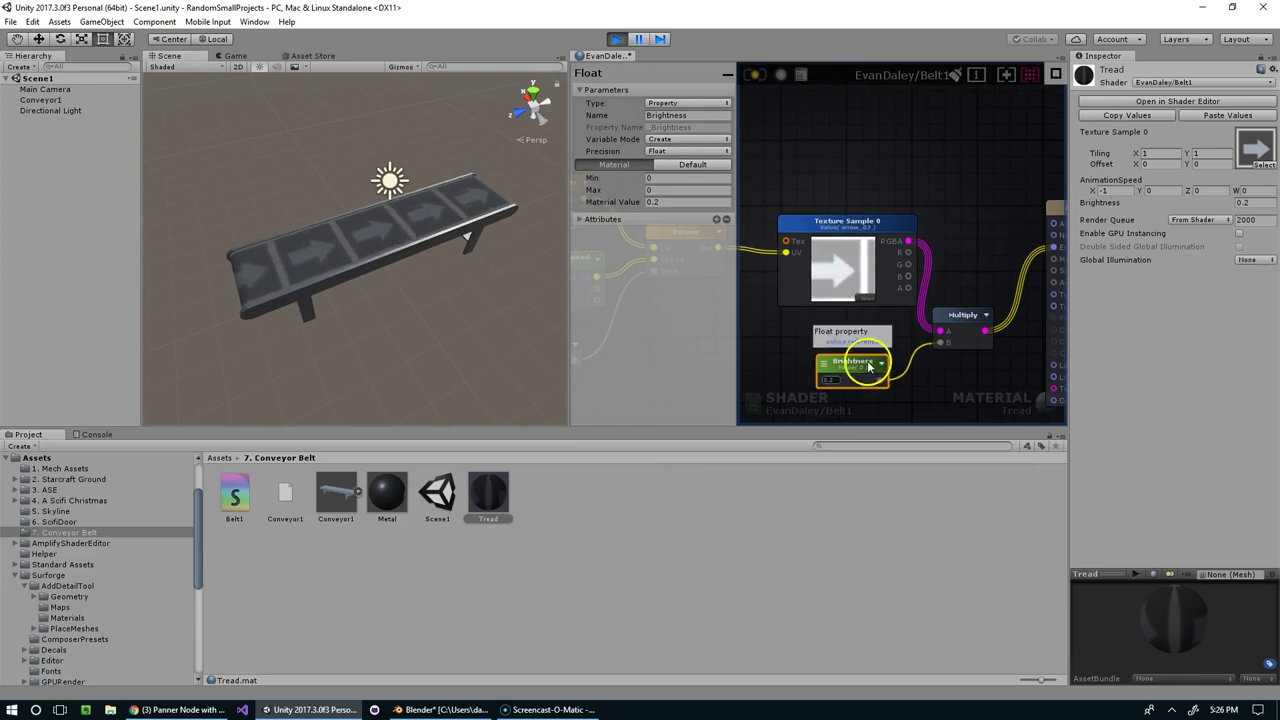
key("Delete")
key("space")
type("color")
left_click(860, 304)
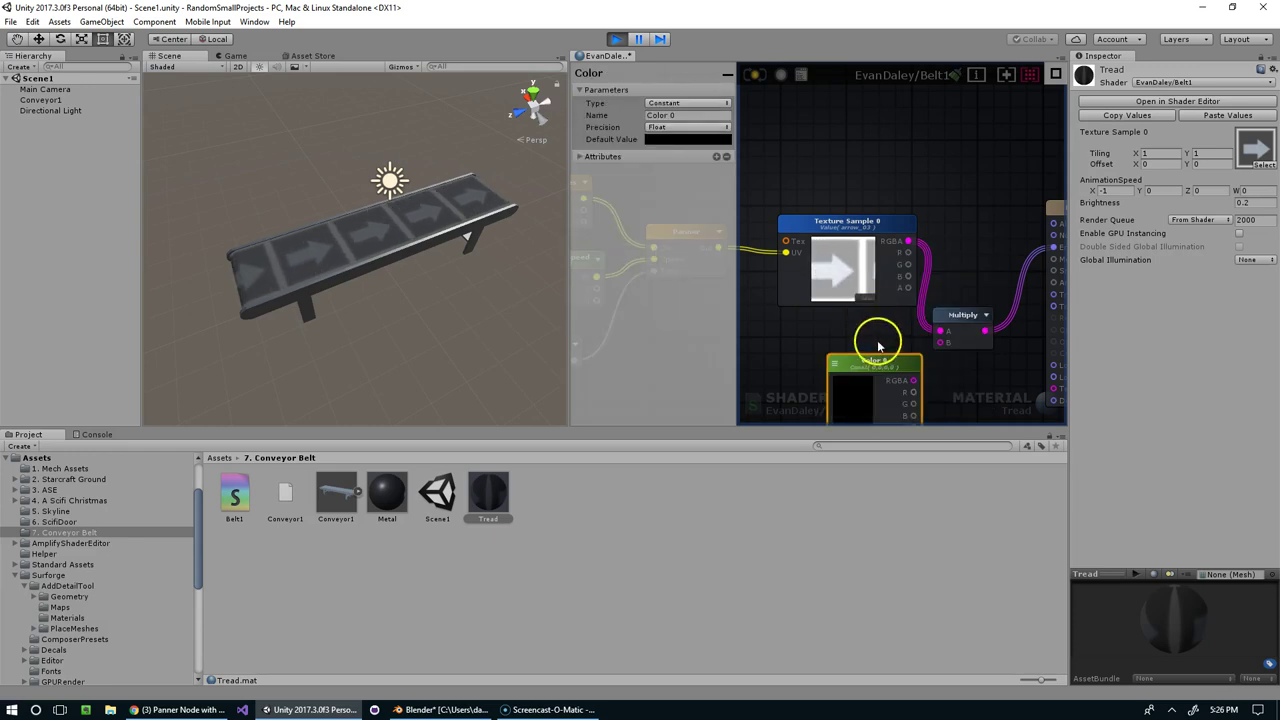
left_click(878, 346)
left_click_drag(875, 370, 940, 342)
middle_click_drag(897, 350, 907, 322)
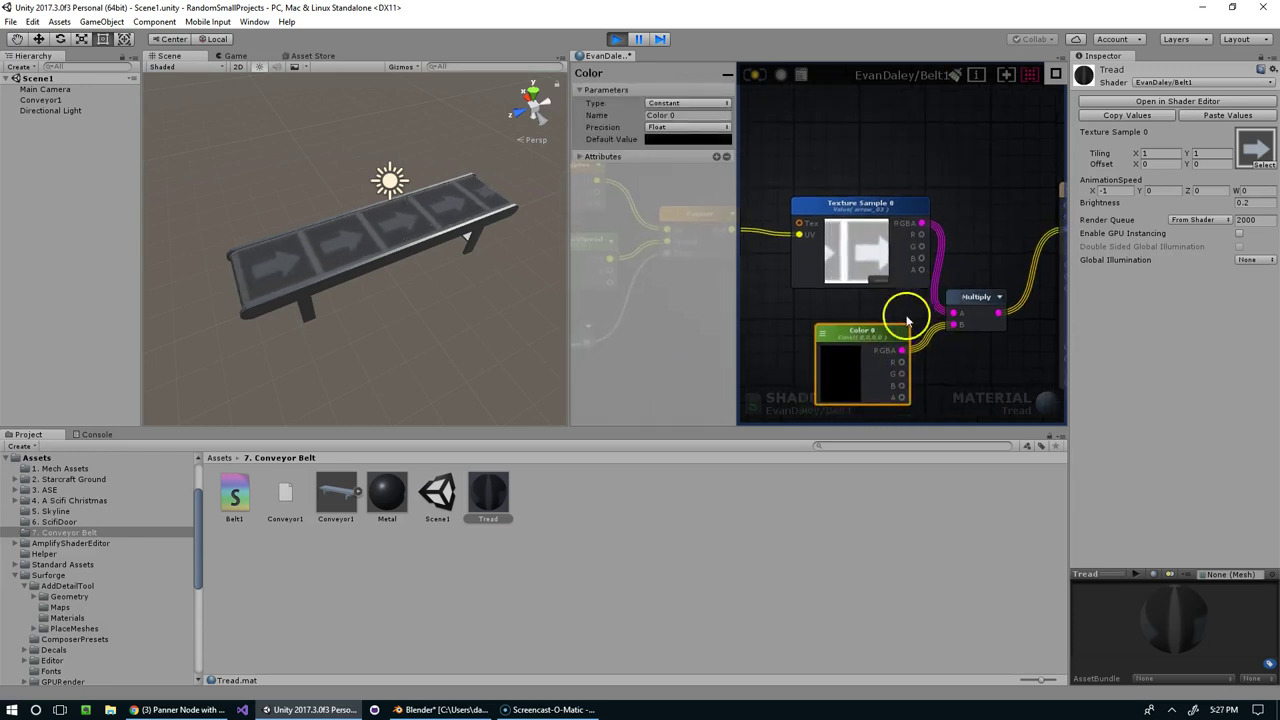
Set the Color node to green with hex value 47AE2800 and update the shader.
left_click(858, 358)
left_click_drag(180, 570, 199, 570)
left_click_drag(169, 458, 181, 454)
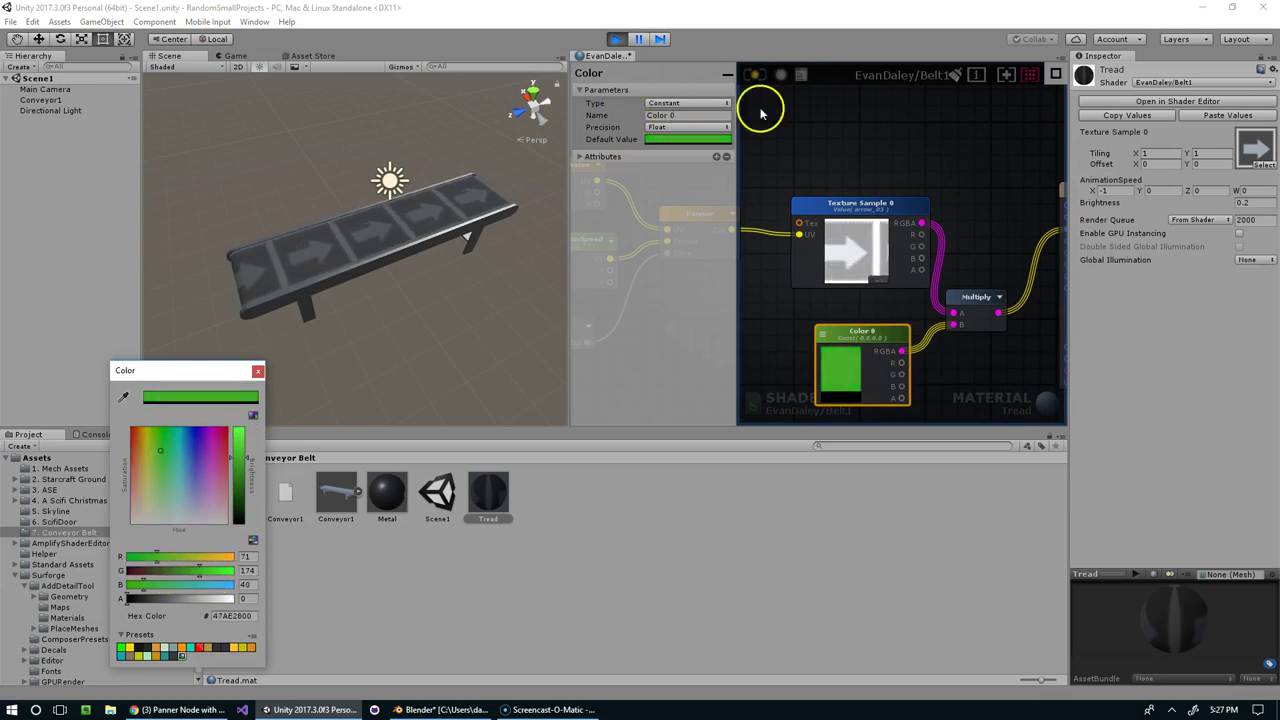
left_click(754, 76)
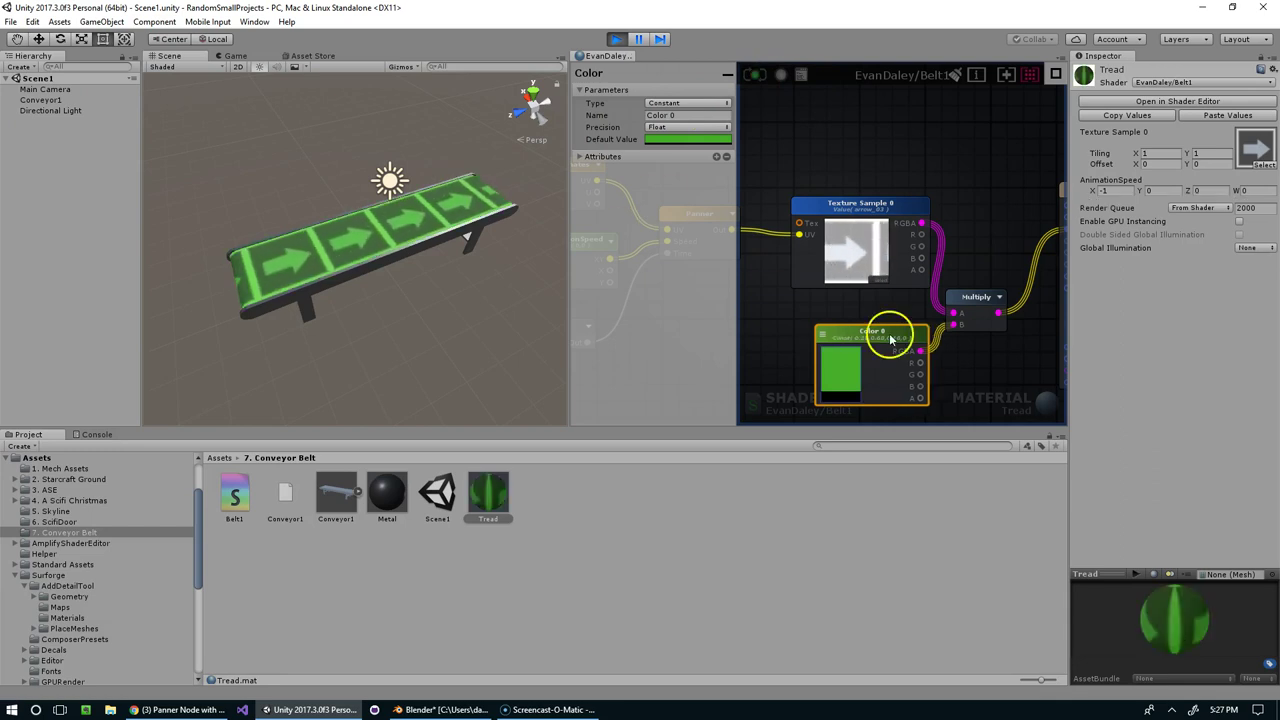
Shift the Color node clear of the Multiply node, darken its green to hex 2E711A00, and update the shader.
left_click_drag(886, 337, 869, 342)
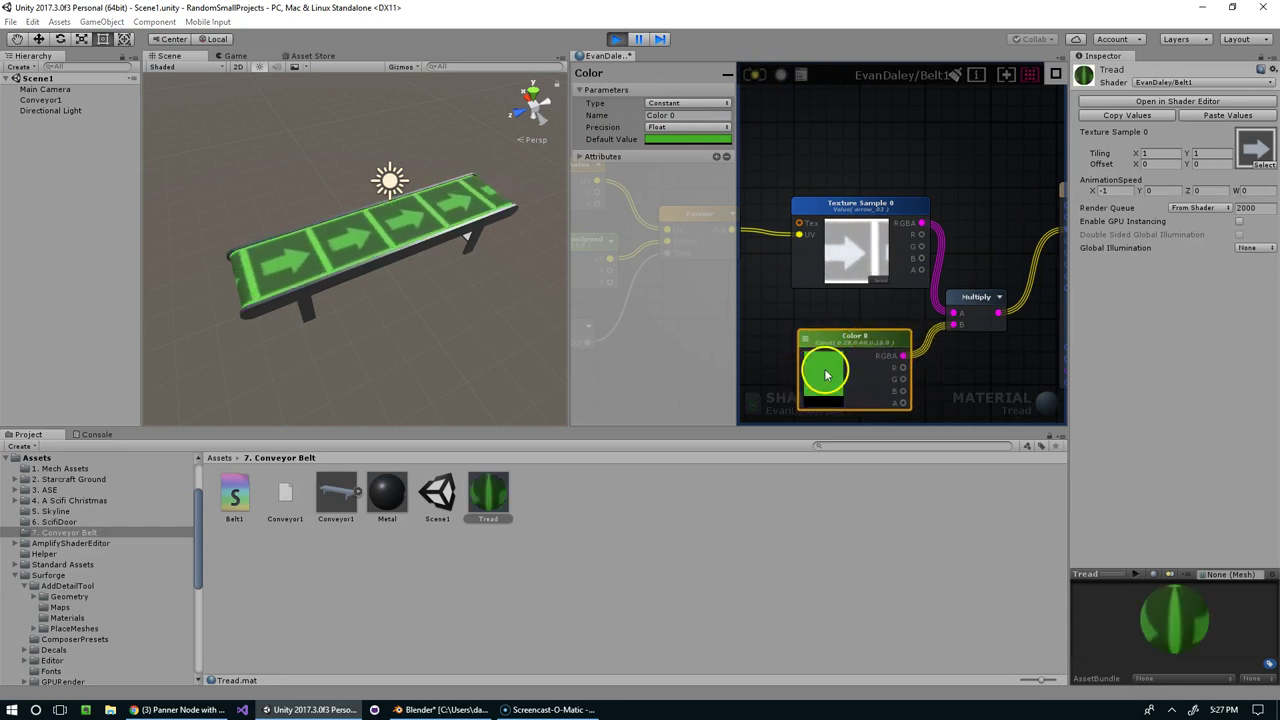
left_click(823, 370)
left_click_drag(240, 475, 240, 487)
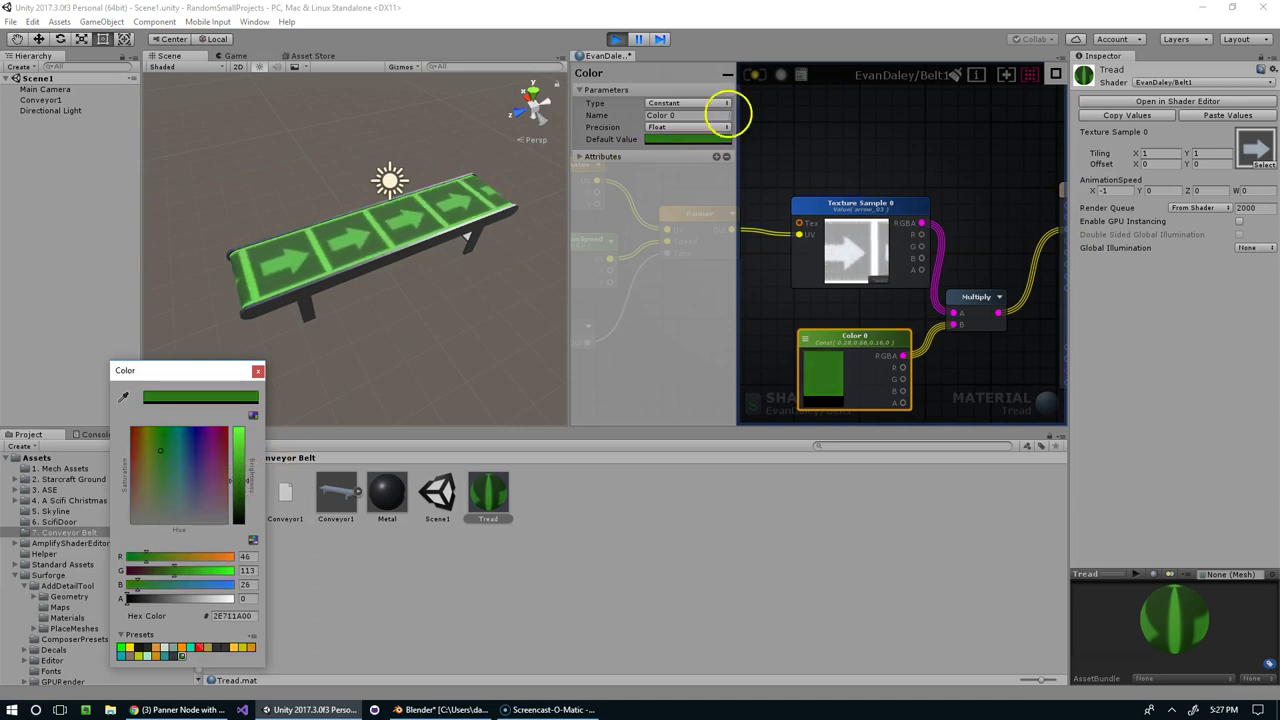
left_click(752, 76)
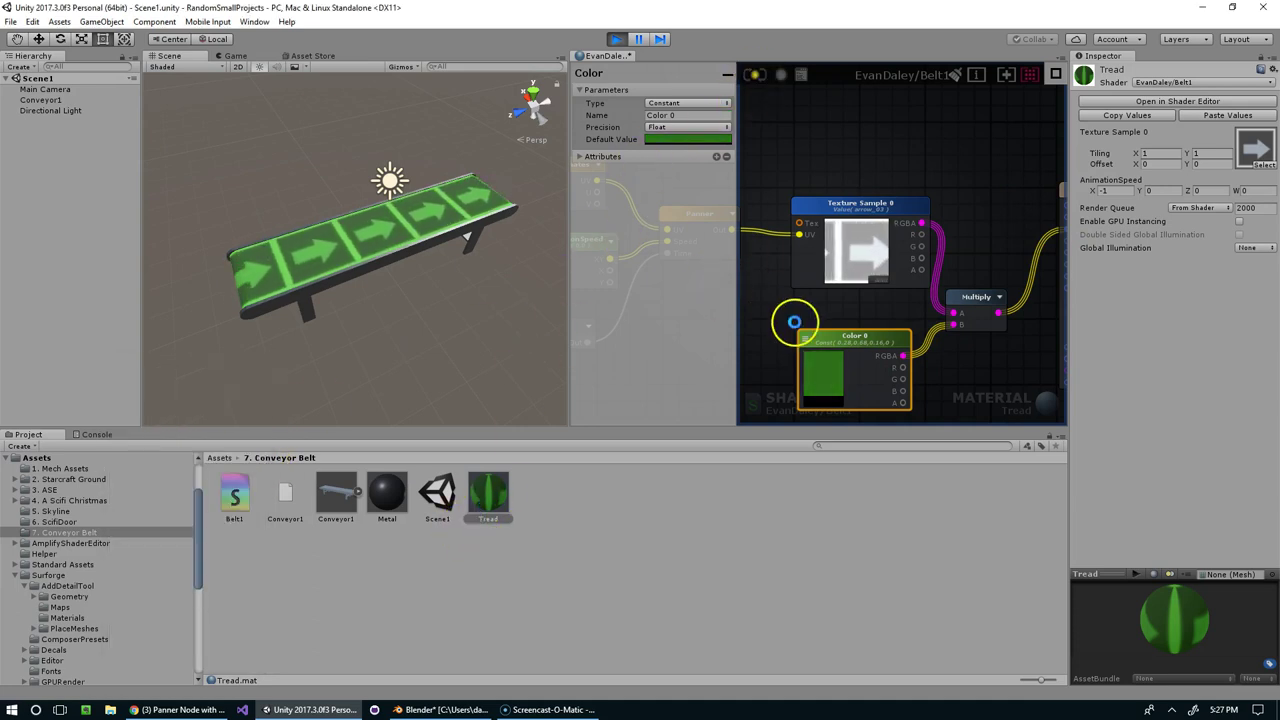
Change the Color node's type to Property and update the shader.
middle_click_drag(903, 323, 897, 322)
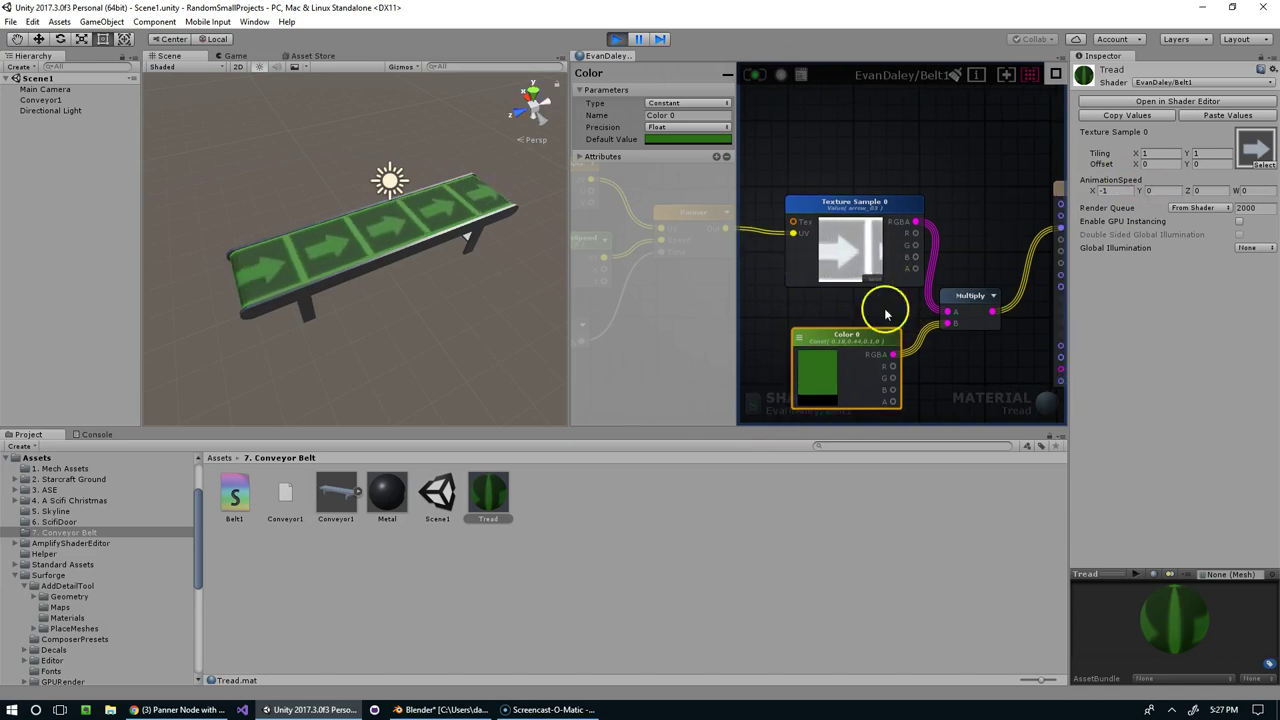
left_click(686, 103)
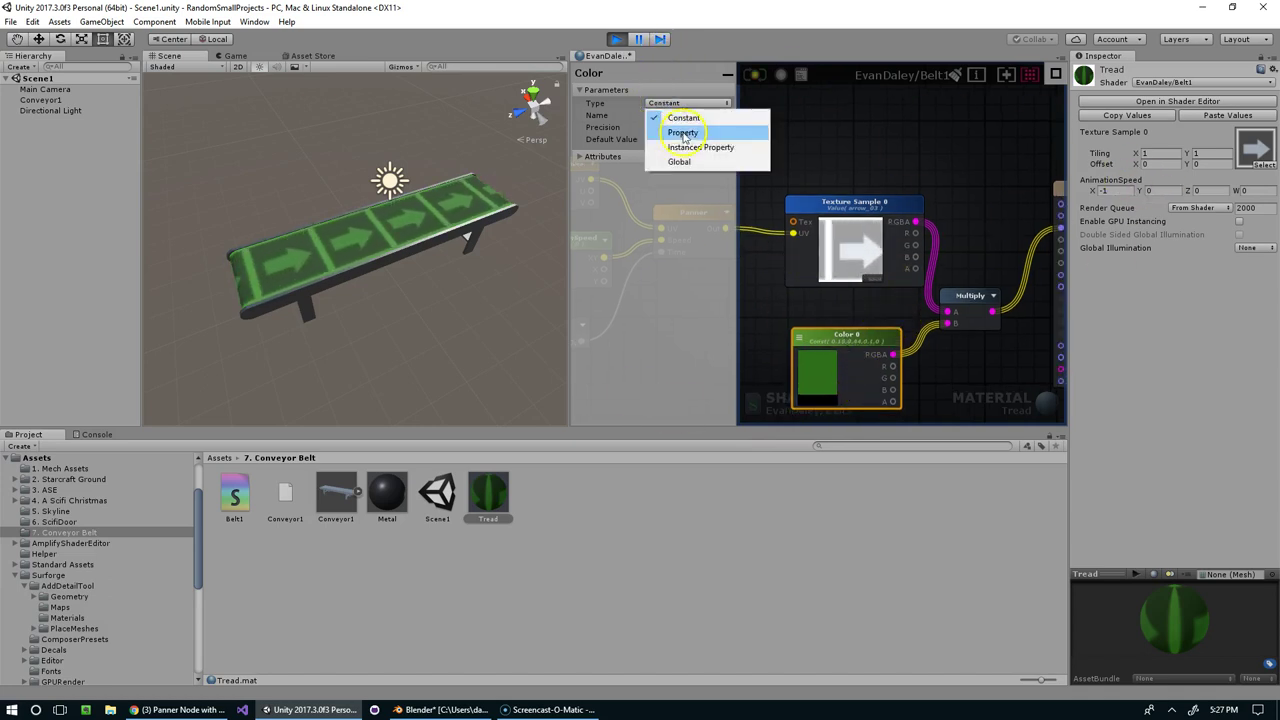
left_click(757, 129)
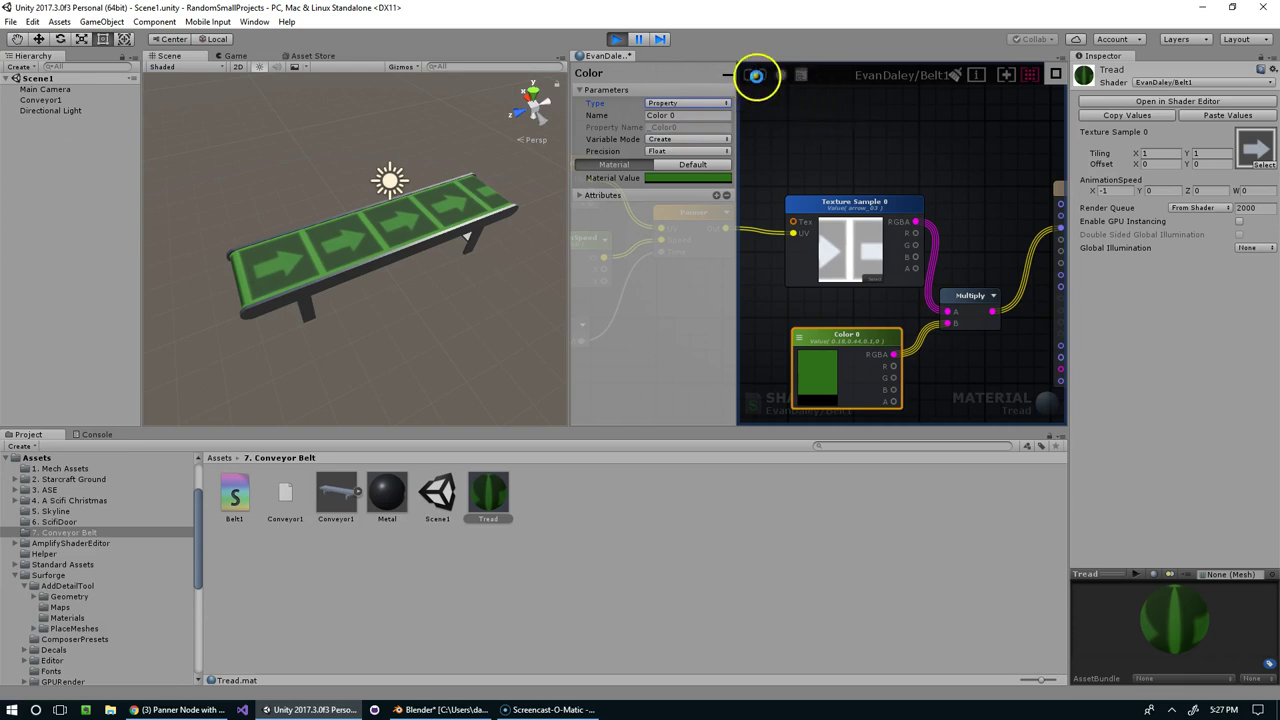
left_click(757, 80)
Make the Tread material's green Color 0 slightly brighter.
left_click(1249, 202)
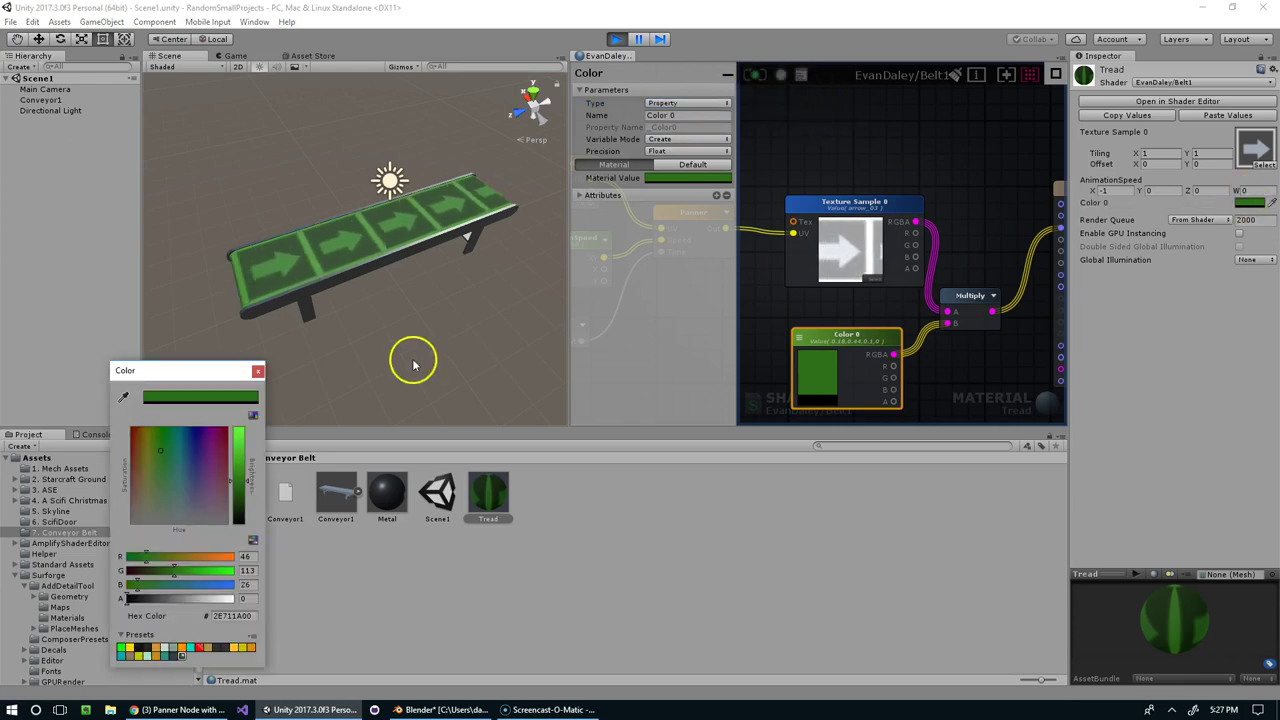
mouse_move(238, 487)
left_mouse_down()
mouse_move(238, 515)
mouse_move(240, 474)
left_mouse_up()
left_click(258, 371)
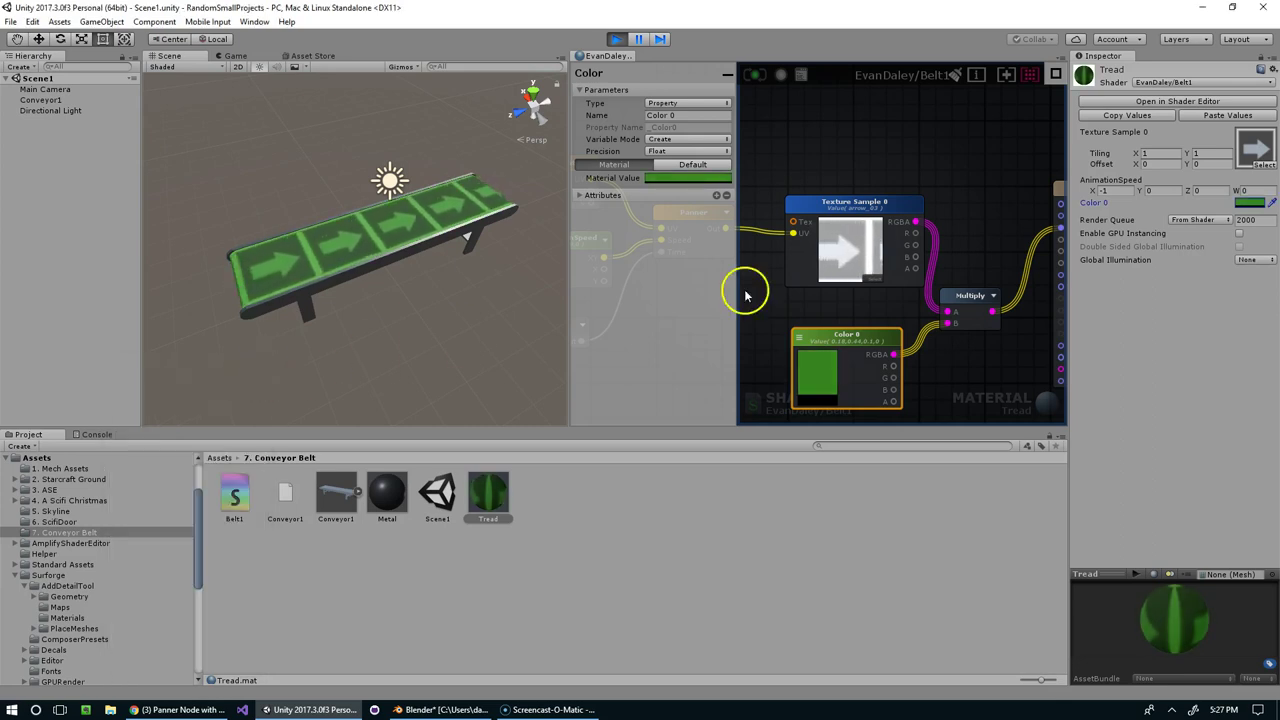
Add a second Texture Sample node above Texture Sample 0 in the shader graph.
left_click(863, 232)
middle_click_drag(851, 121, 842, 193)
left_click(863, 174)
right_click(840, 172)
left_click(844, 142)
key("t")
left_click(850, 158)
middle_click_drag(979, 173, 865, 155)
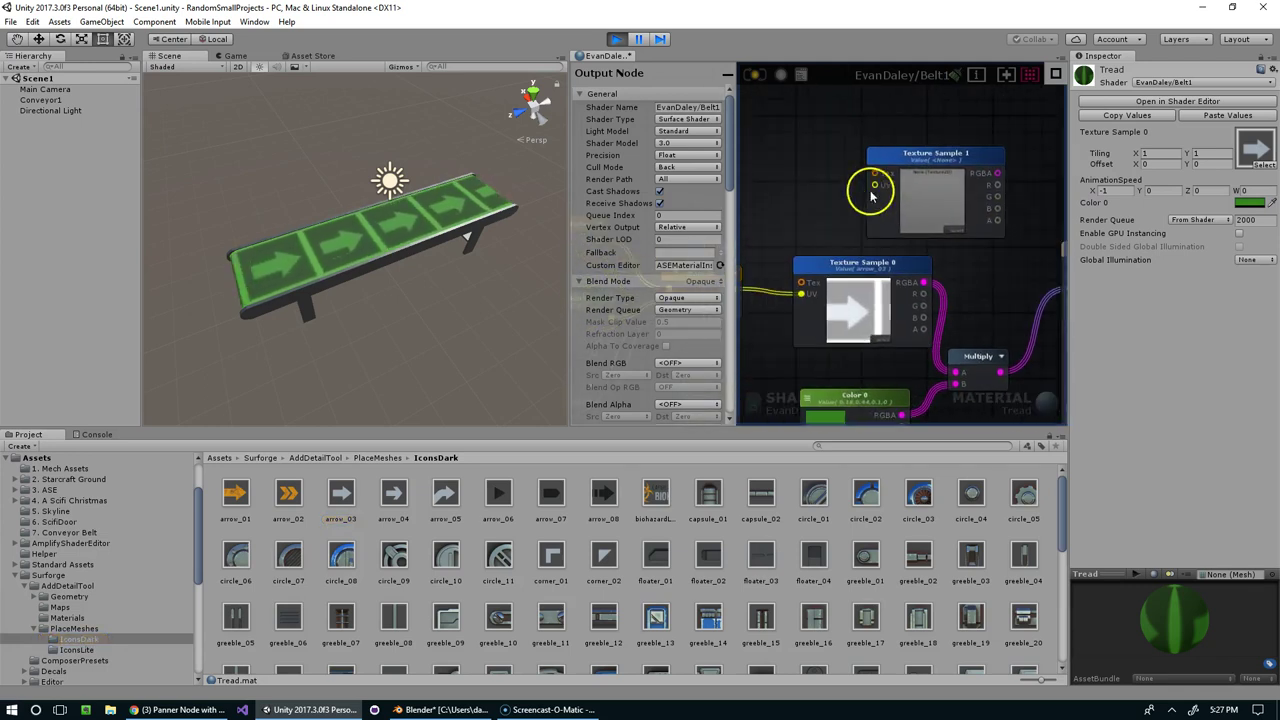
Search the textures for "wood", preview several of them, and assign wood1 to Texture Sample 1.
left_click(857, 143)
left_click(864, 226)
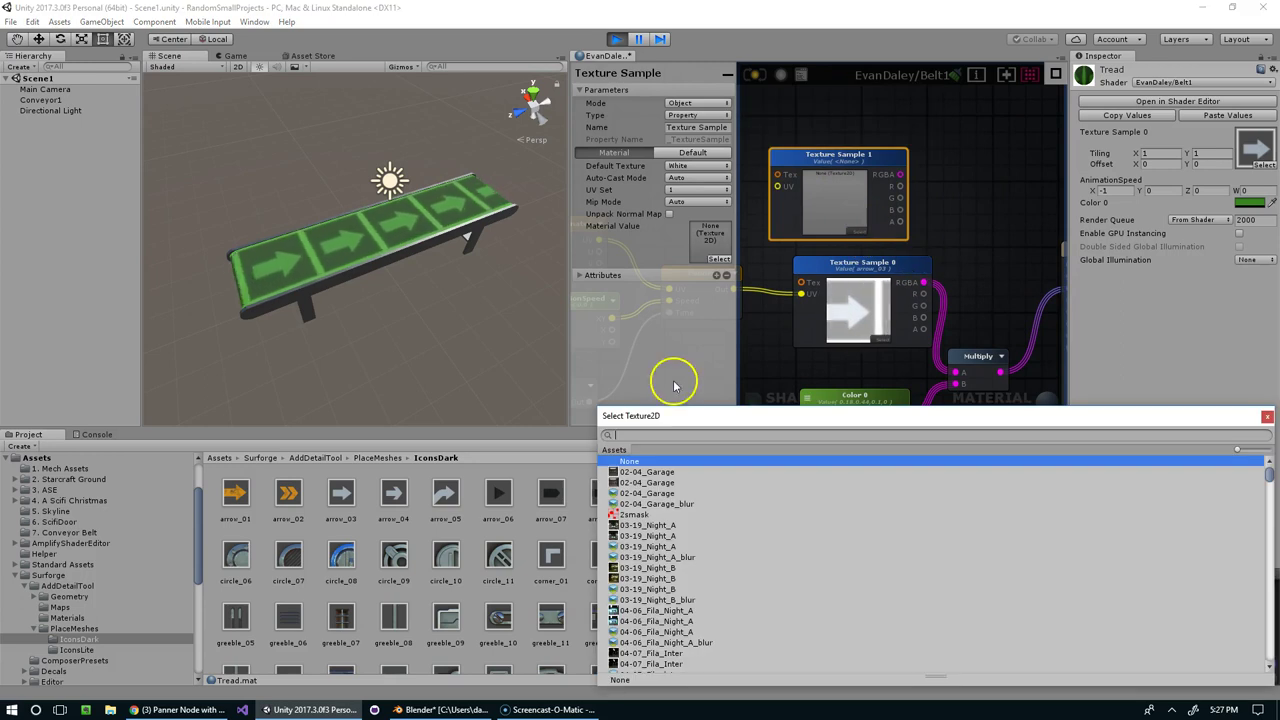
type("wood")
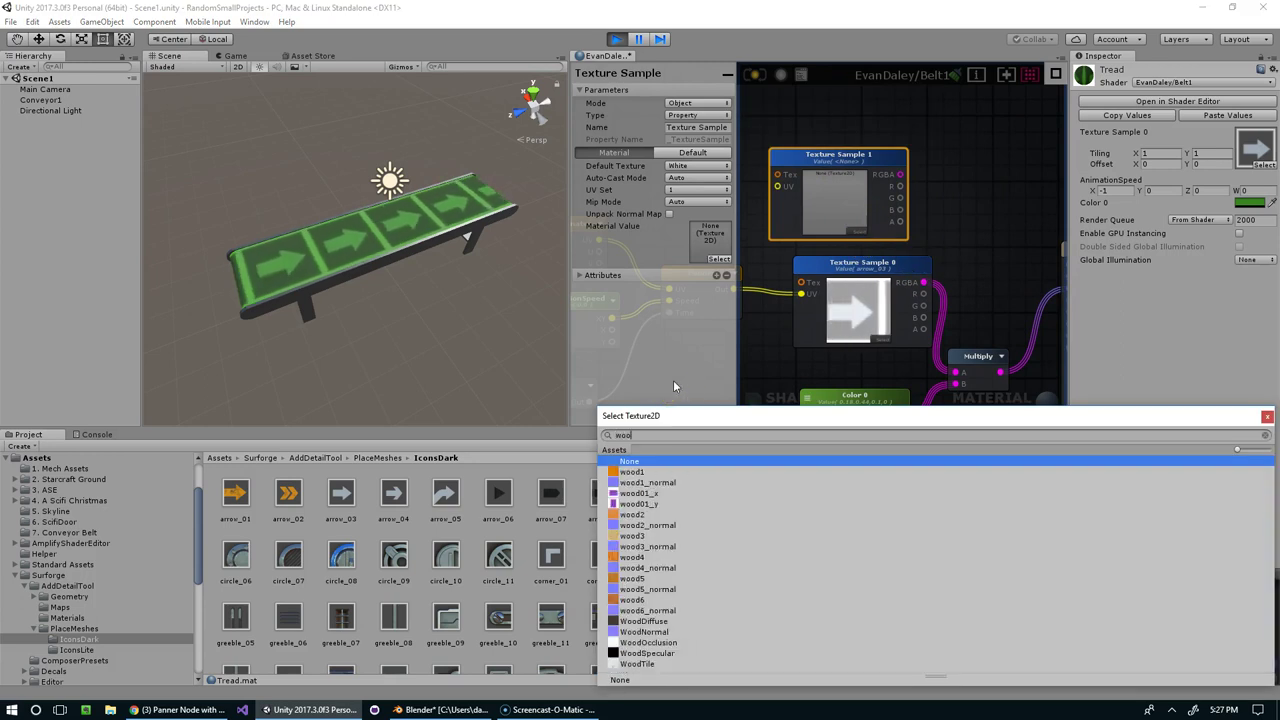
left_click(628, 472)
key("Down")
key("Down")
key("Down")
key("Down")
key("Down")
key("Down")
key("Down")
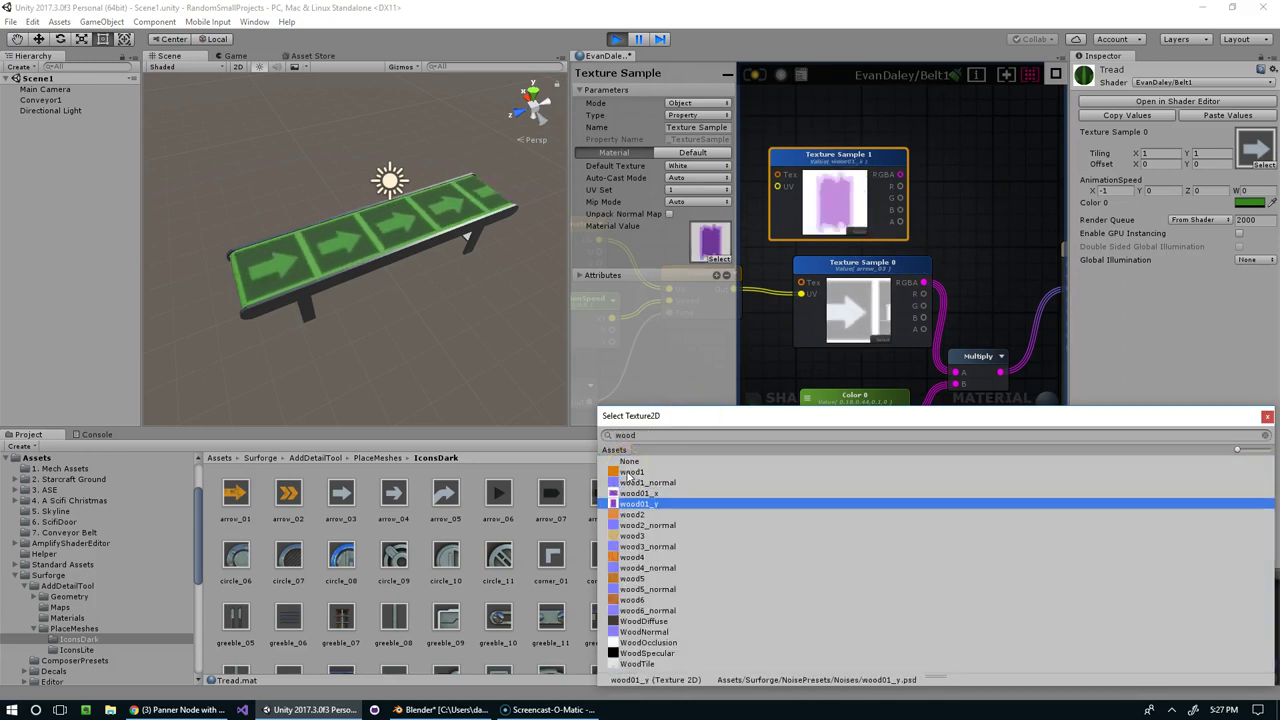
key("Down")
key("Down")
key("Down")
key("Down")
key("Down")
key("Down")
key("Down")
key("Down")
key("Down")
key("Down")
key("Down")
key("Down")
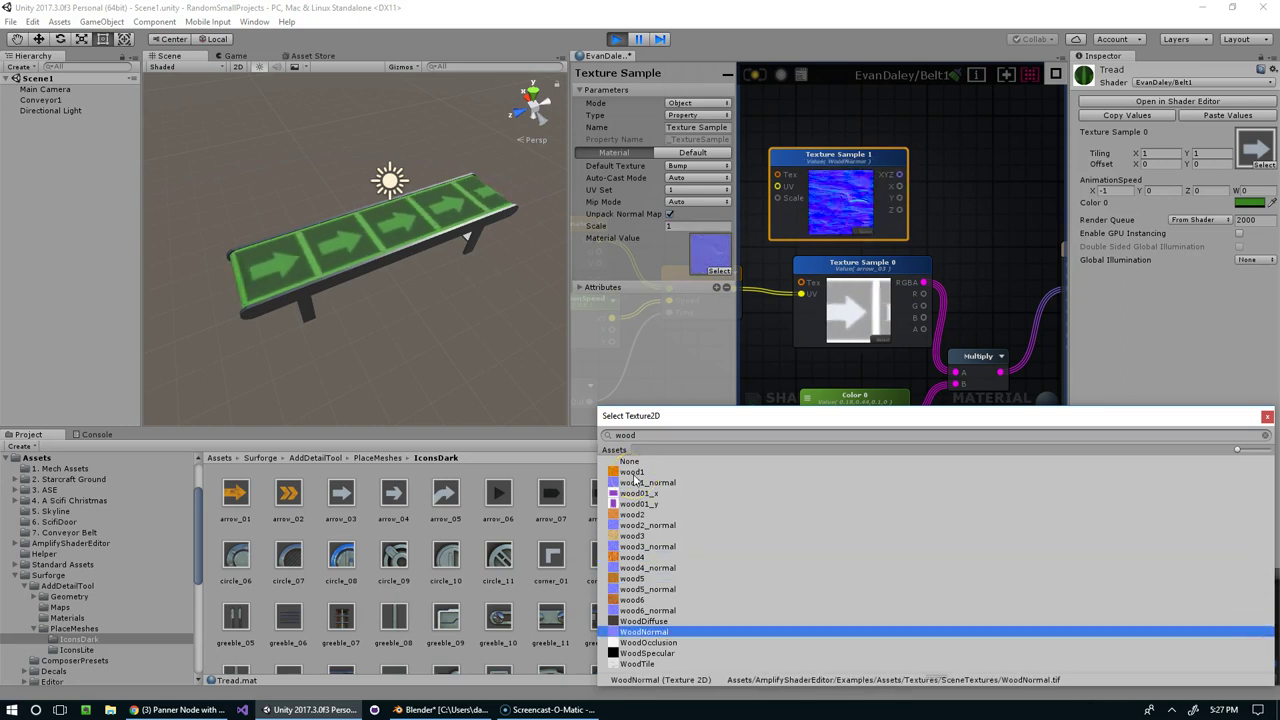
key("Up")
key("Up")
key("Up")
key("Up")
key("Up")
key("Up")
key("Up")
key("Up")
key("Up")
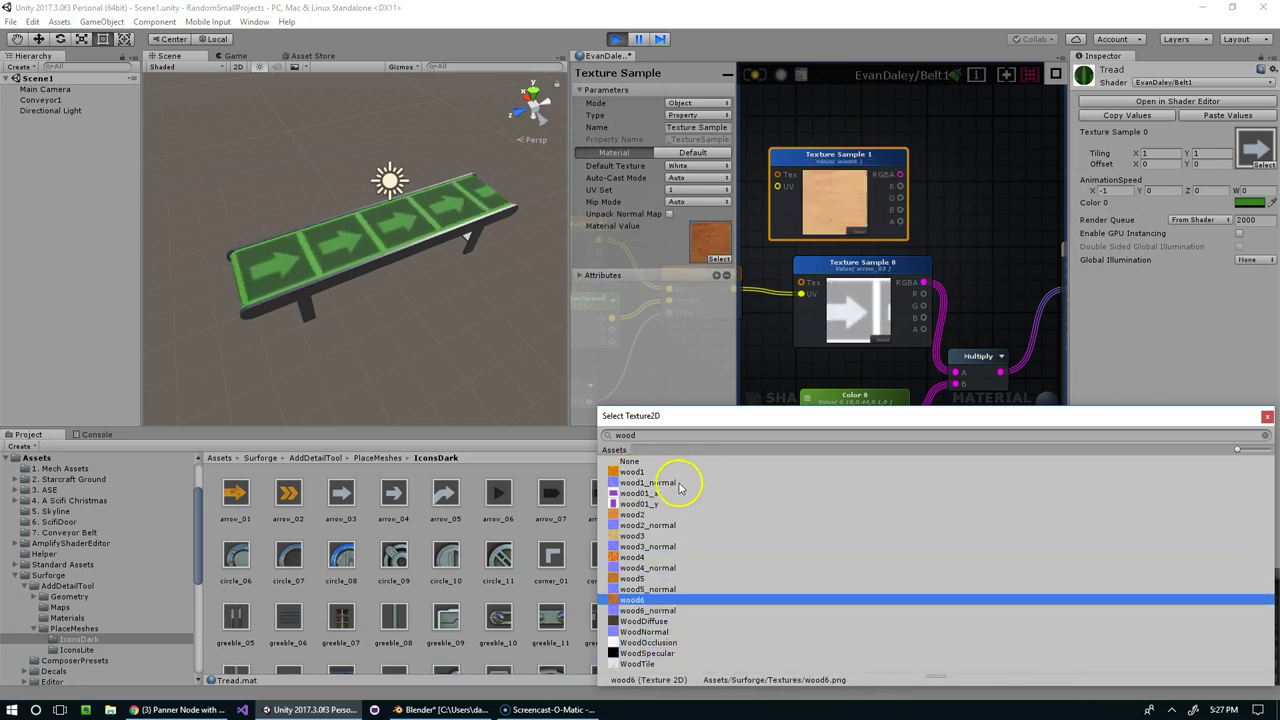
left_click(632, 471)
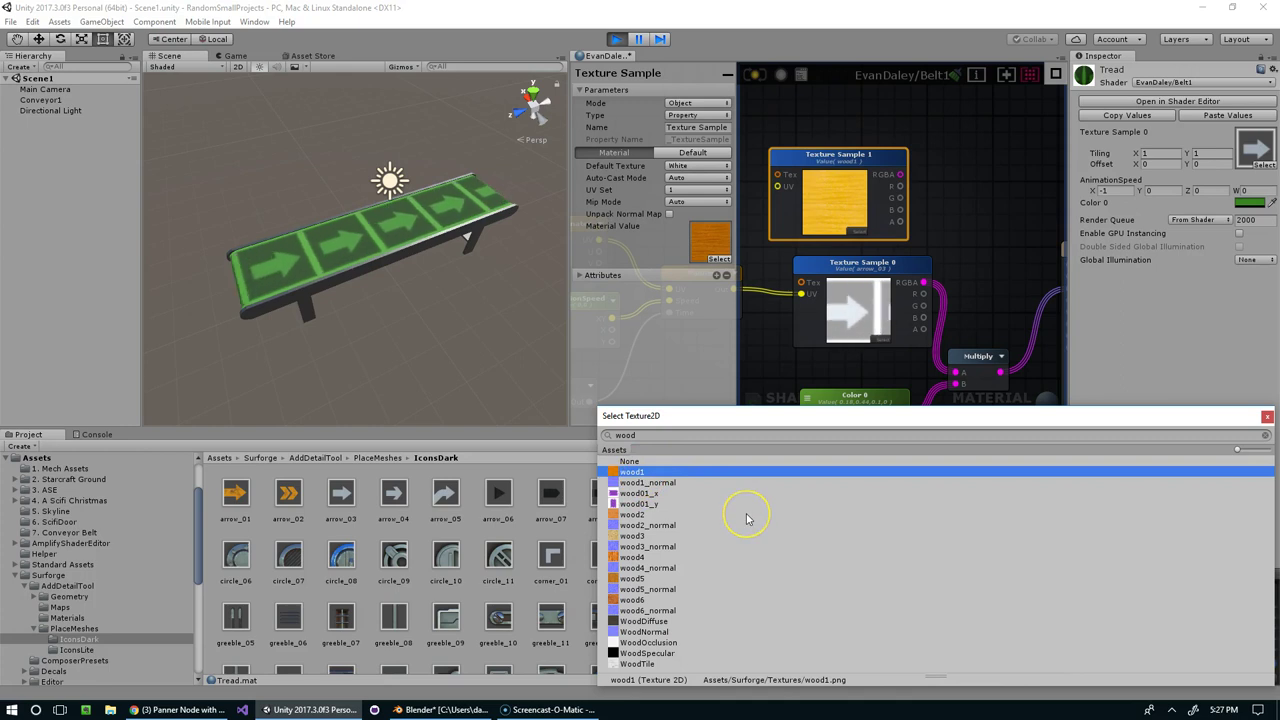
key("Return")
Connect the Panner's output to the UV input of Texture Sample 1.
scroll(837, 343, "down", 3)
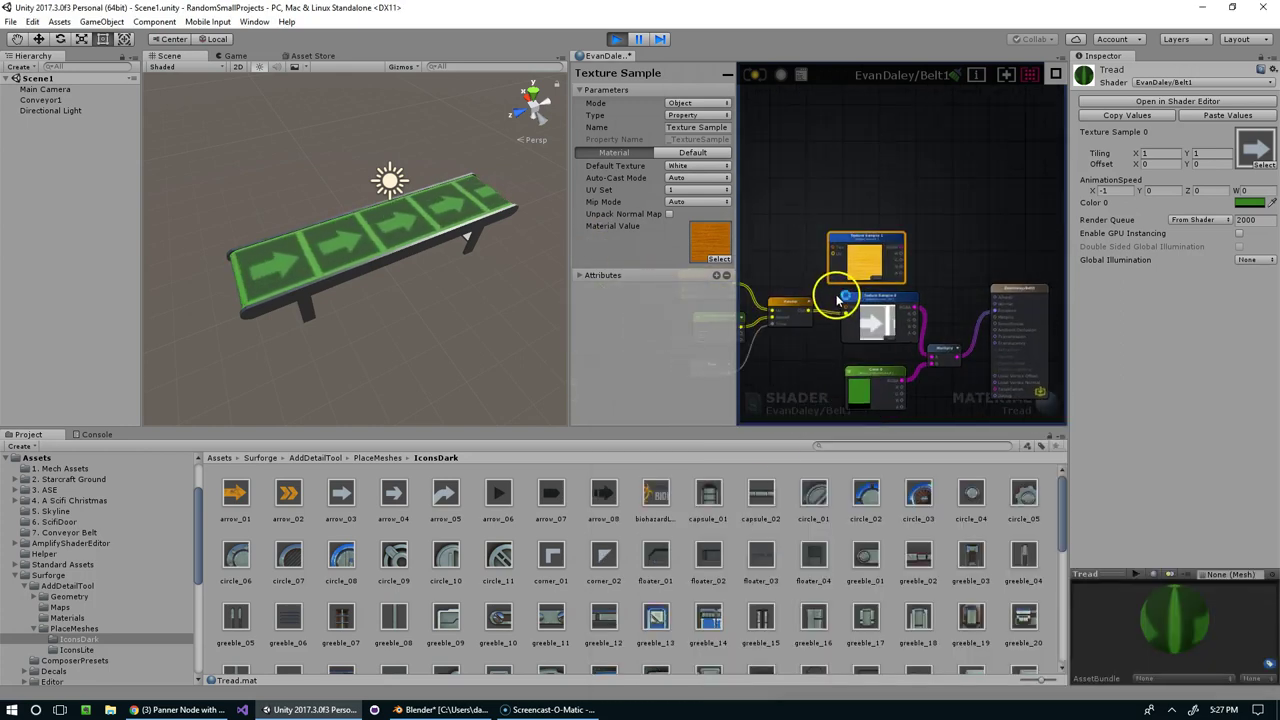
left_click_drag(838, 249, 840, 247)
scroll(884, 242, "up", 2)
middle_click_drag(868, 243, 893, 237)
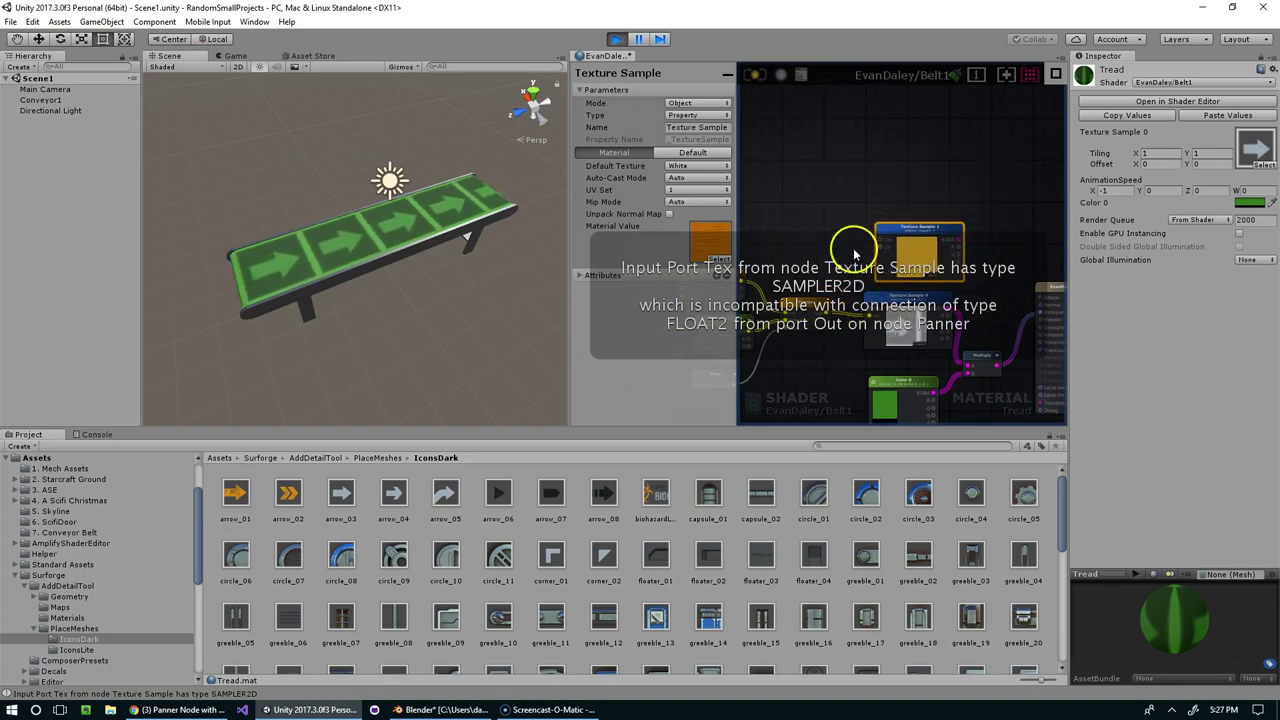
left_click(855, 253)
left_click_drag(877, 256, 878, 249)
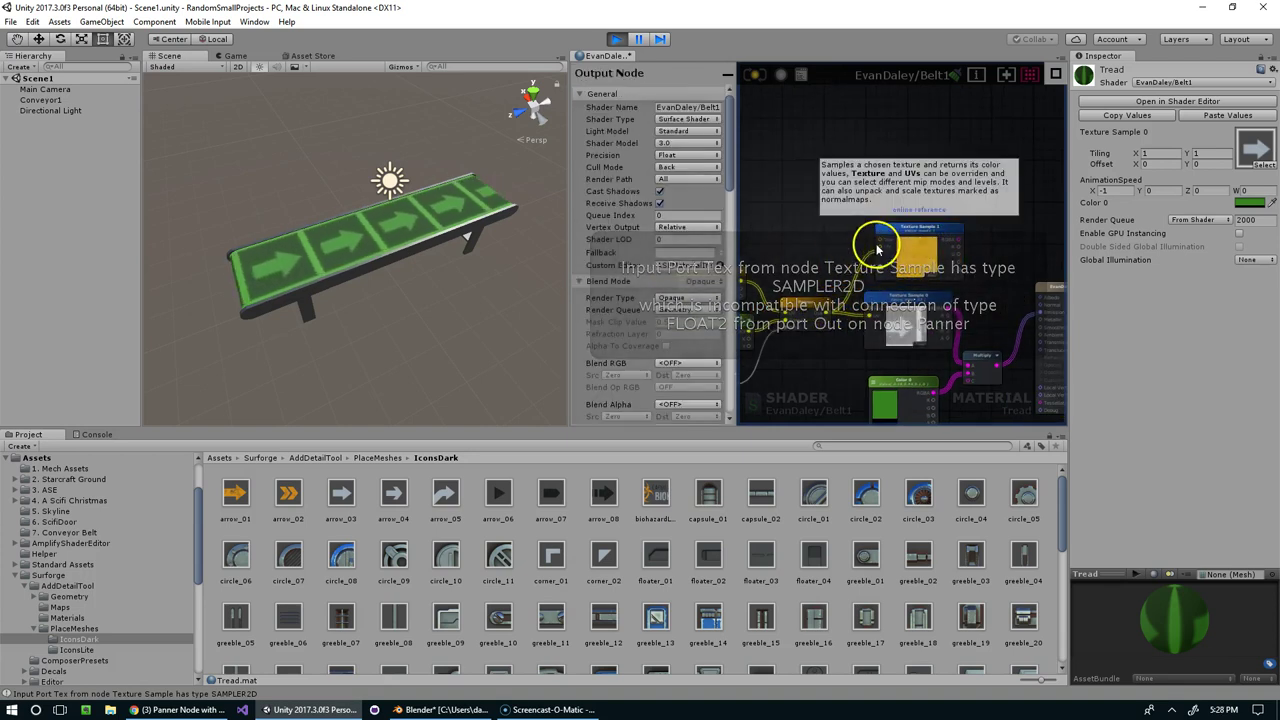
middle_click_drag(929, 252, 890, 261)
scroll(849, 260, "up", 4)
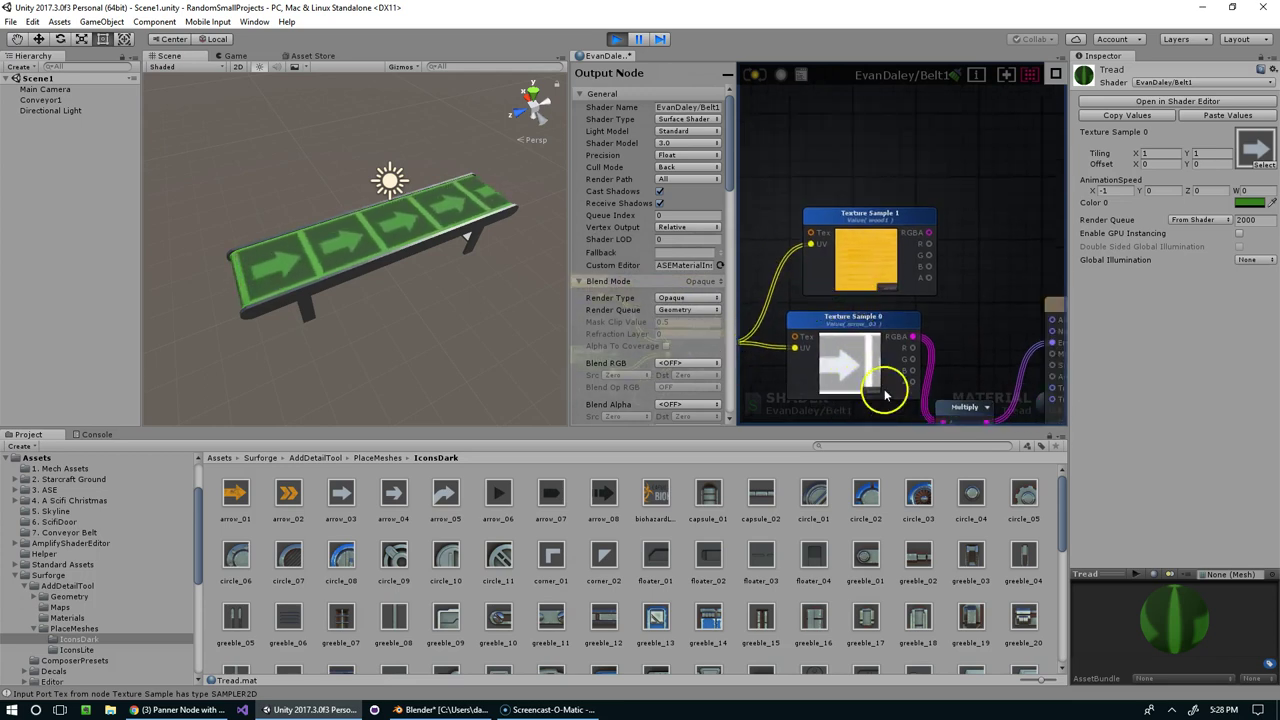
Connect Texture Sample 1's RGBA output to the output node's Albedo input and update the shader.
middle_click_drag(906, 300, 830, 288)
left_click_drag(877, 229, 1001, 317)
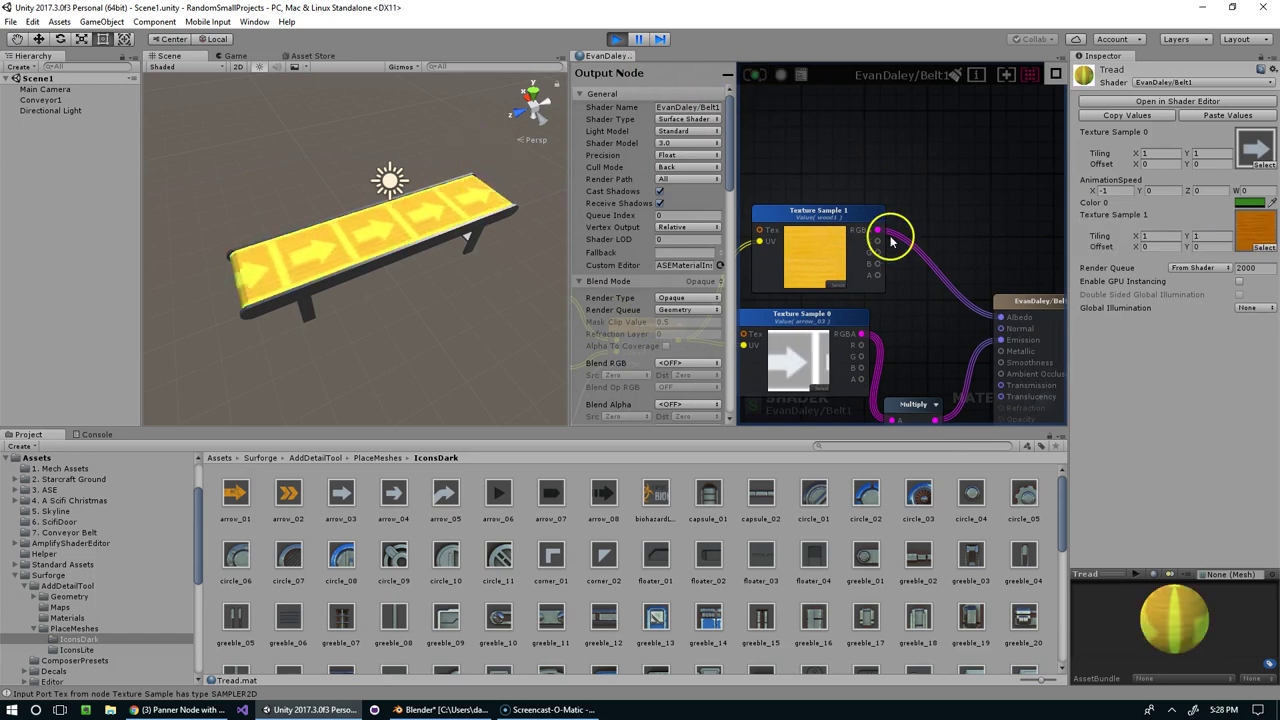
scroll(895, 240, "up", 2)
middle_click_drag(882, 188, 893, 176)
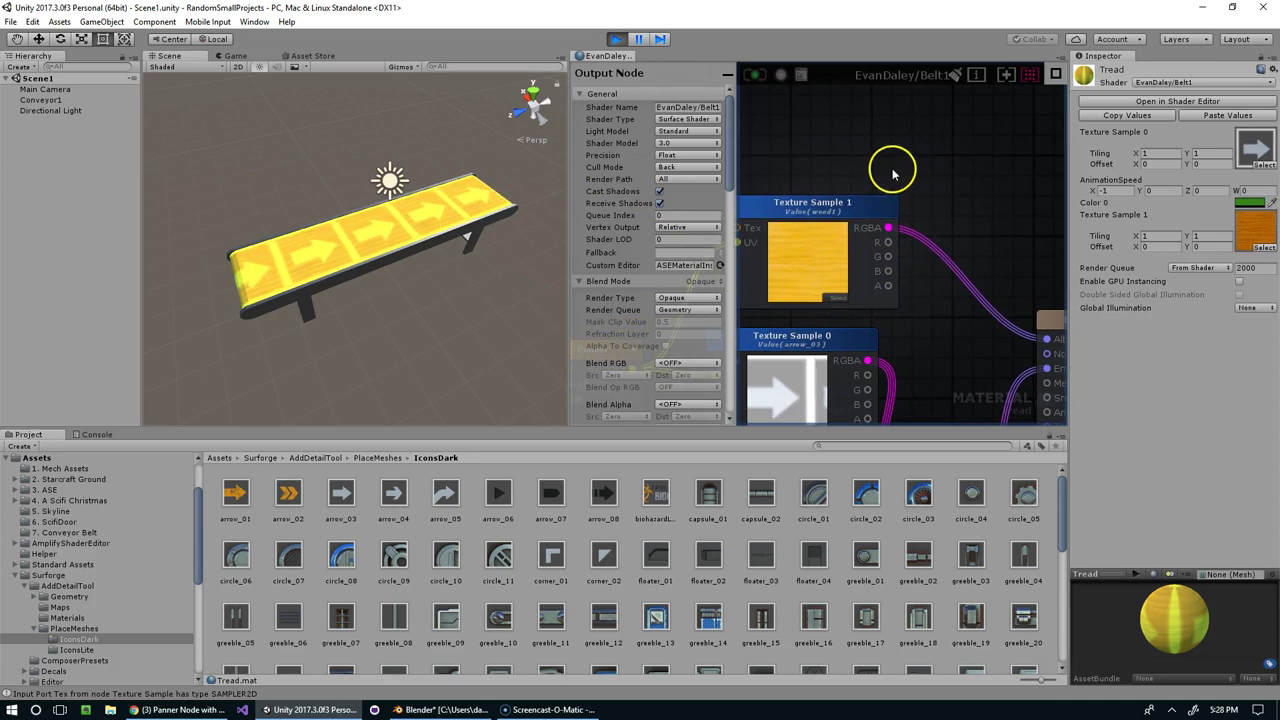
middle_click_drag(895, 293, 935, 291)
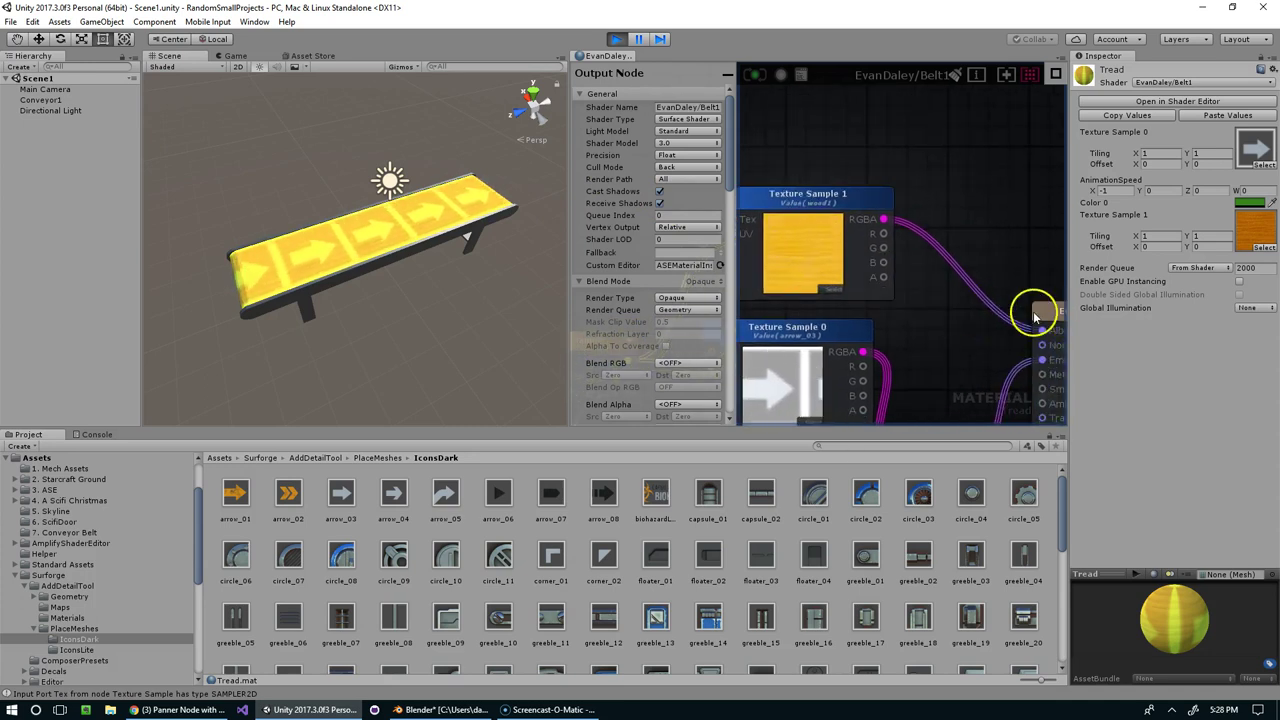
Try out the textures listed from wood1 through UISprite on Texture Sample 1.
left_click(875, 293)
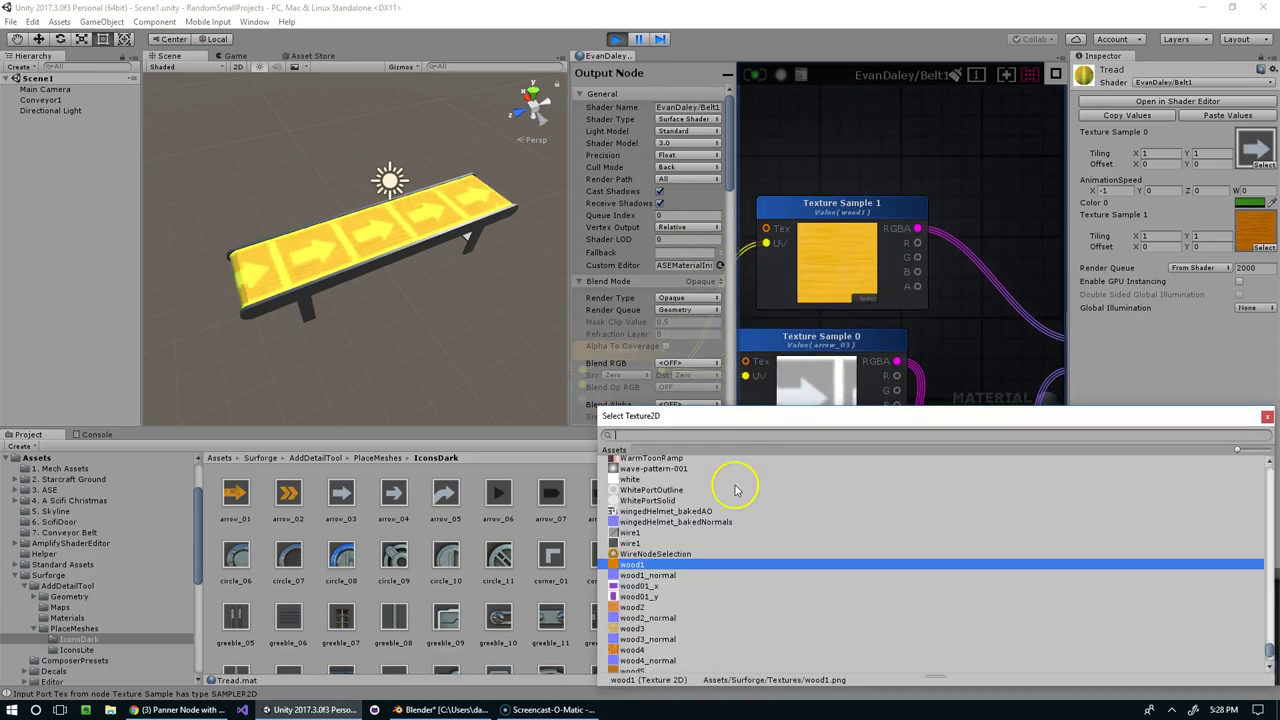
key("Down")
key("Down")
key("Down")
key("Down")
key("Down")
key("Down")
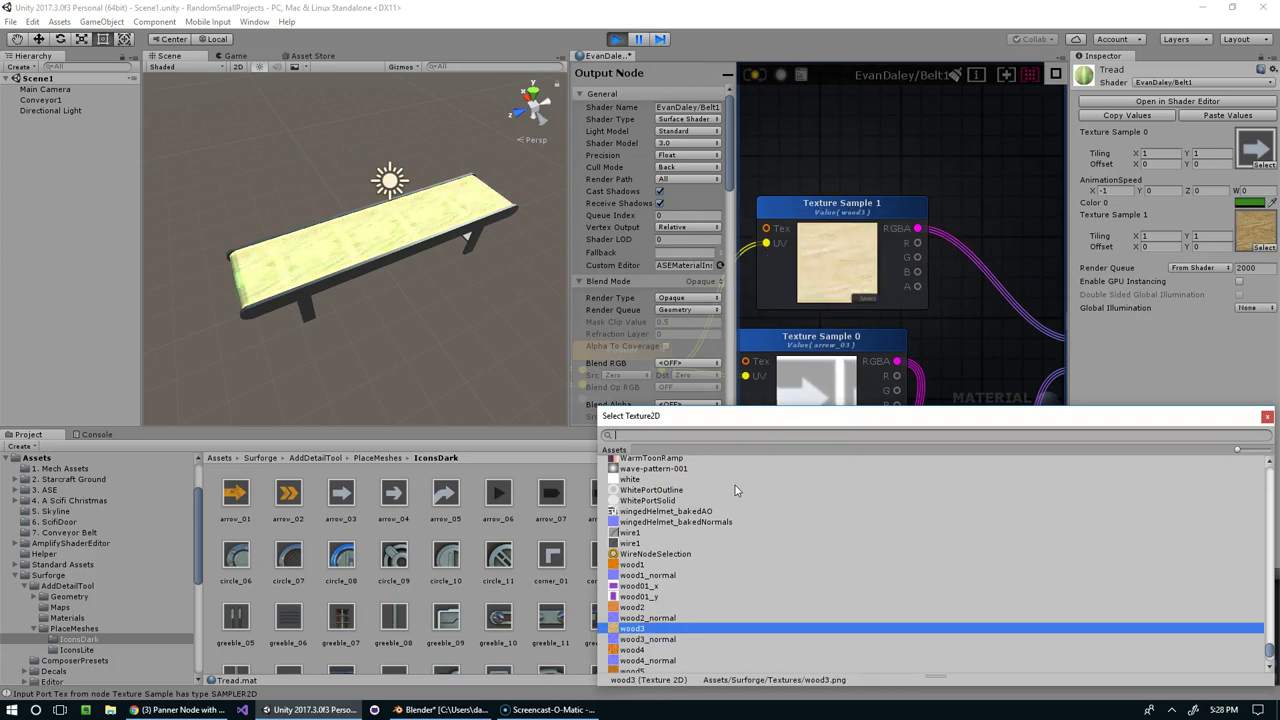
key("Down")
key("Down")
key("Down")
key("Down")
key("Down")
key("Down")
key("Down")
key("Down")
key("Down")
key("Down")
key("Down")
key("Down")
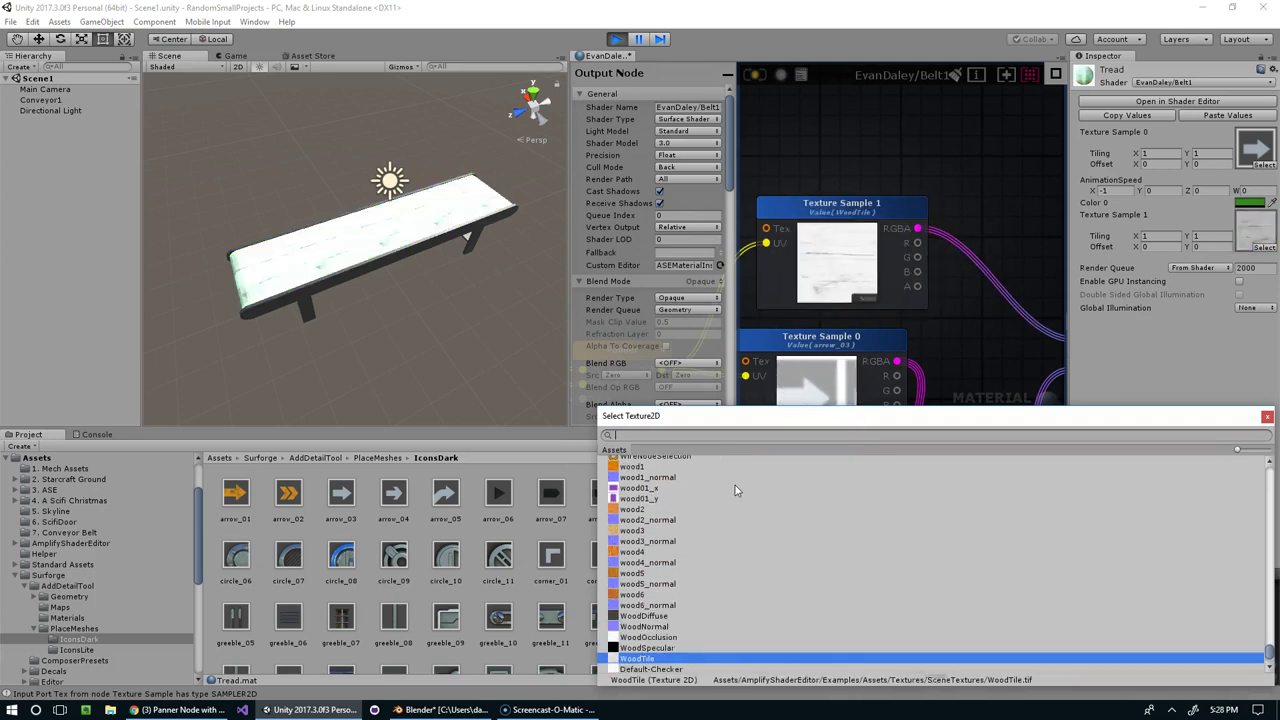
key("Down")
key("Down")
key("Down")
key("Down")
key("Down")
key("Down")
key("Down")
key("Down")
key("Down")
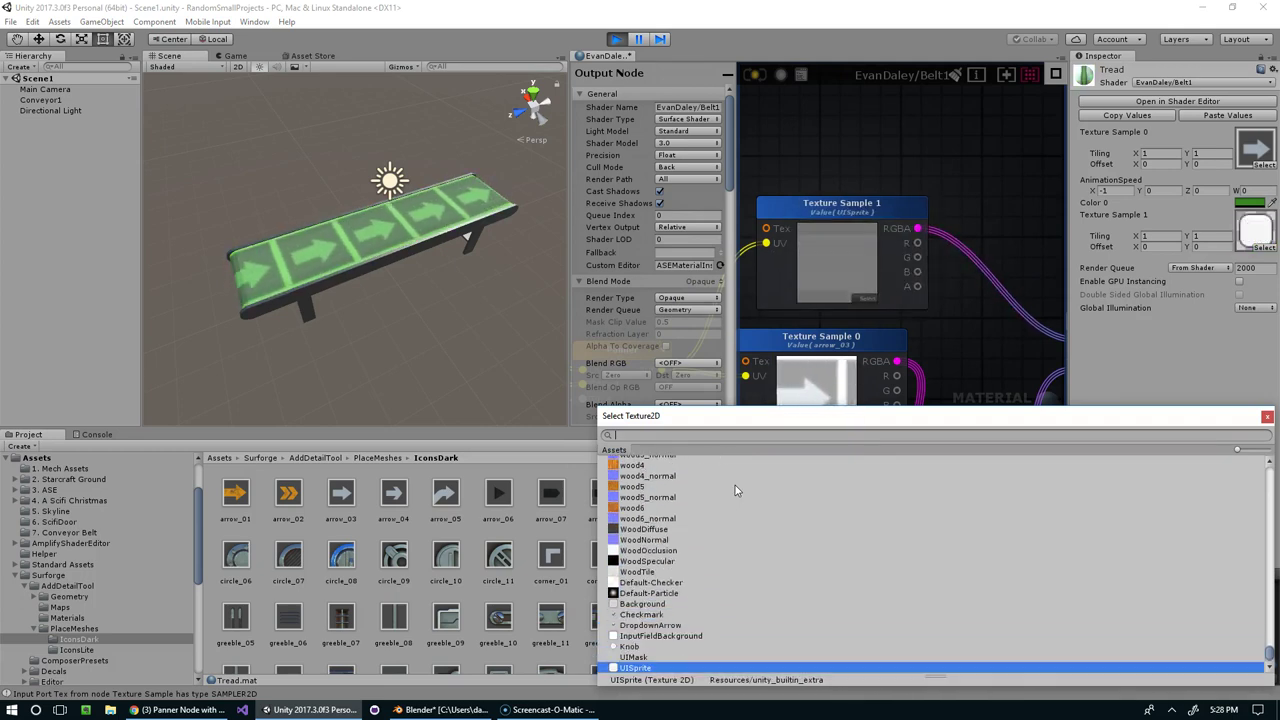
key("Up")
key("Up")
scroll(1068, 550, "up", 6)
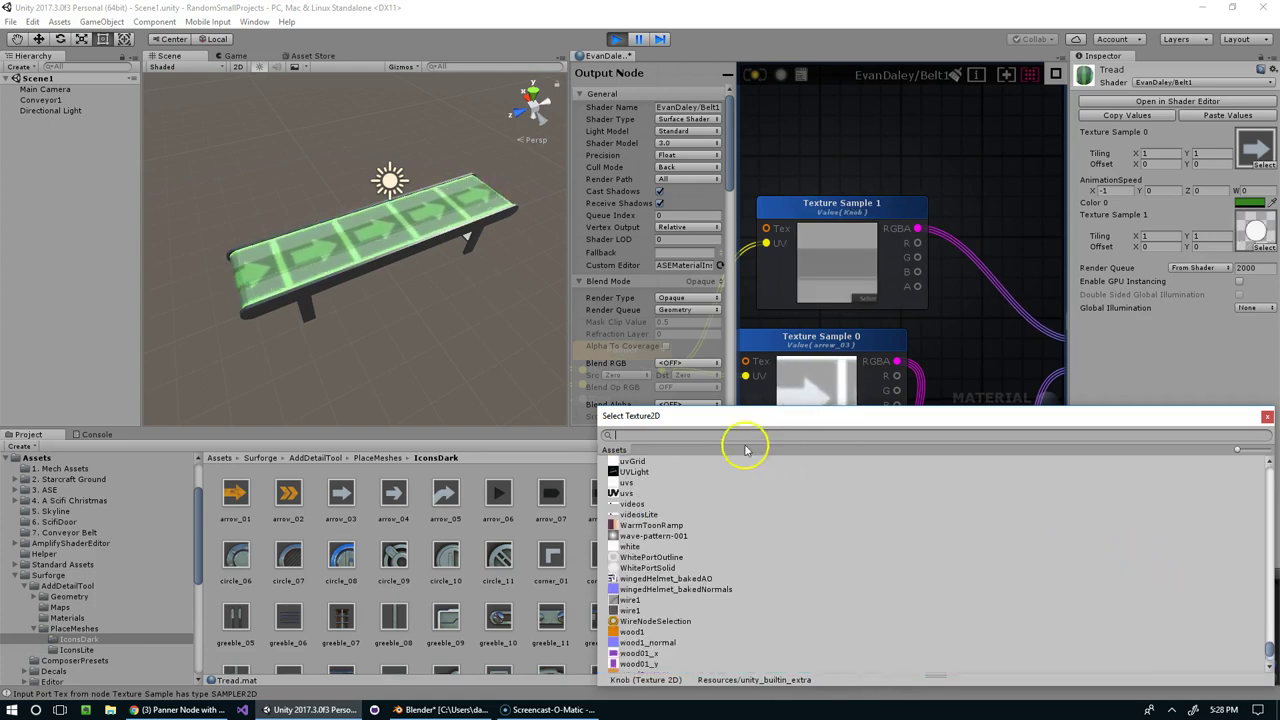
Preview the textures at the start of the texture list, from 02-04_Garage to About, on Texture Sample 1.
left_click_drag(1267, 655, 1246, 478)
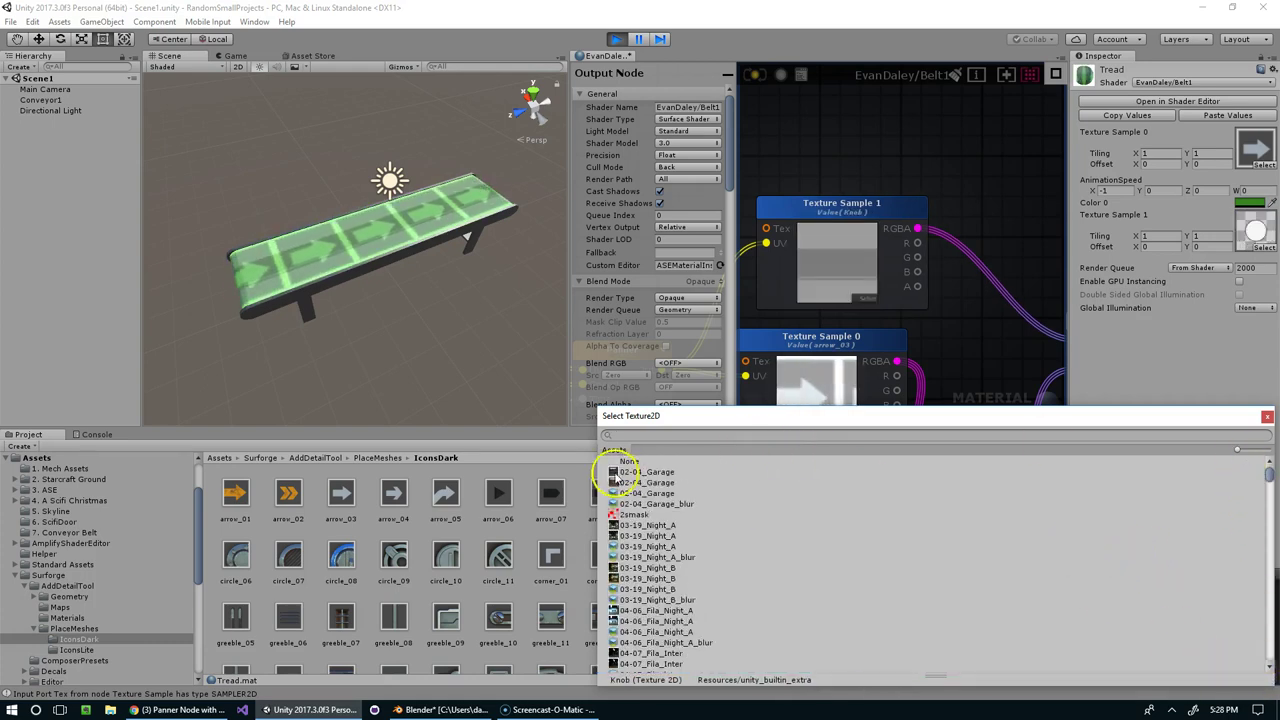
left_click(611, 473)
key("Down")
key("Down")
key("Down")
key("Down")
key("Down")
key("Down")
key("Down")
key("Down")
key("Down")
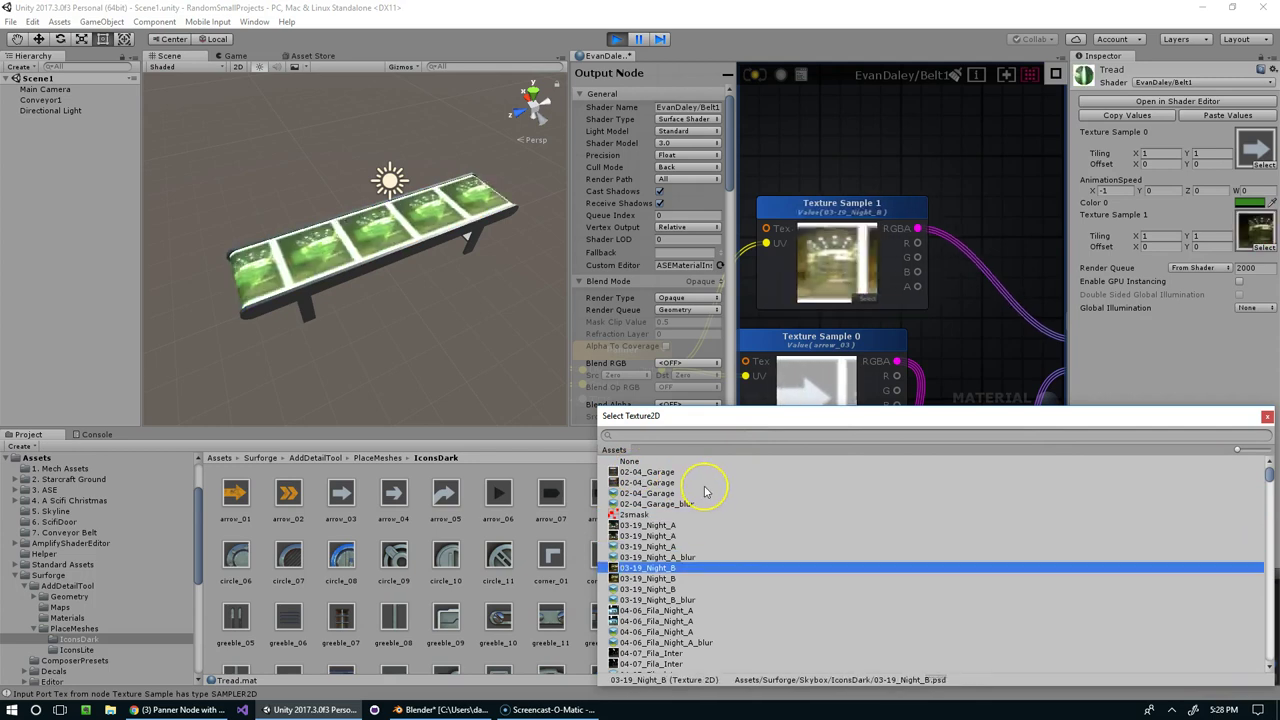
key("Down")
key("Down")
key("Down")
key("Down")
key("Down")
key("Down")
key("Down")
key("Down")
key("Down")
key("Down")
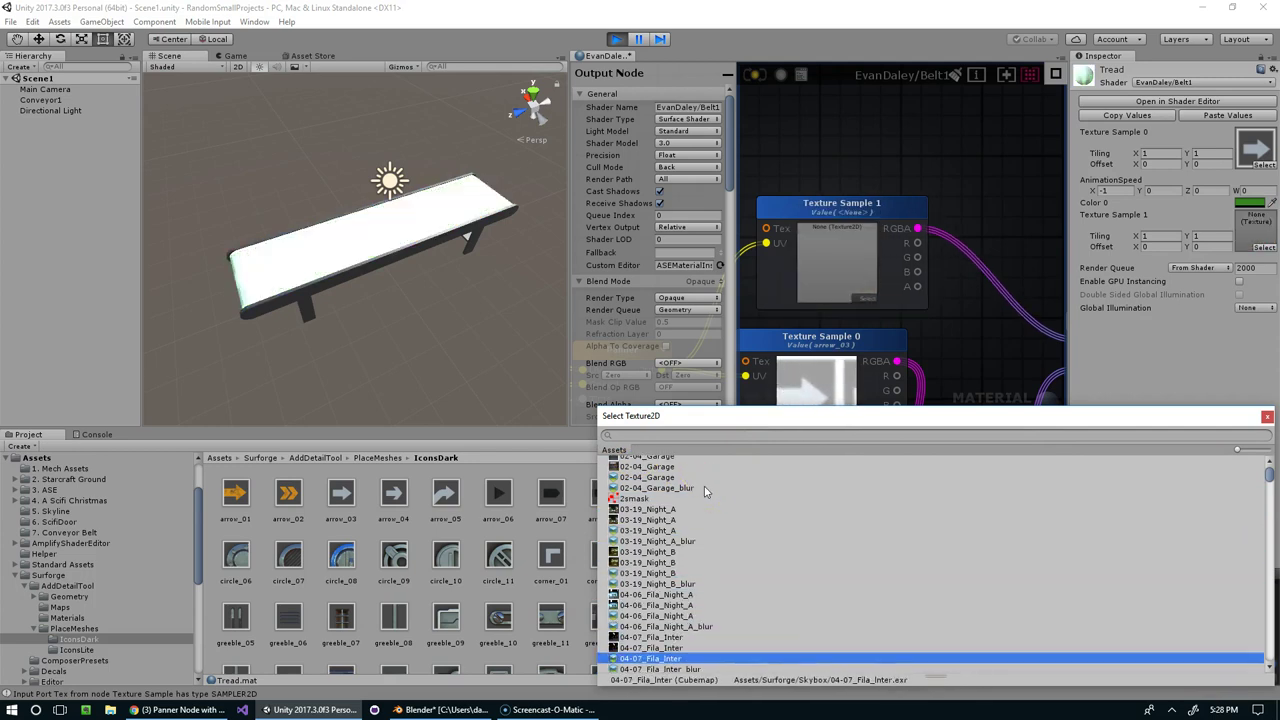
key("Down")
key("Down")
key("Down")
key("Down")
key("Down")
key("Down")
key("Down")
key("Down")
key("Down")
key("Down")
key("Down")
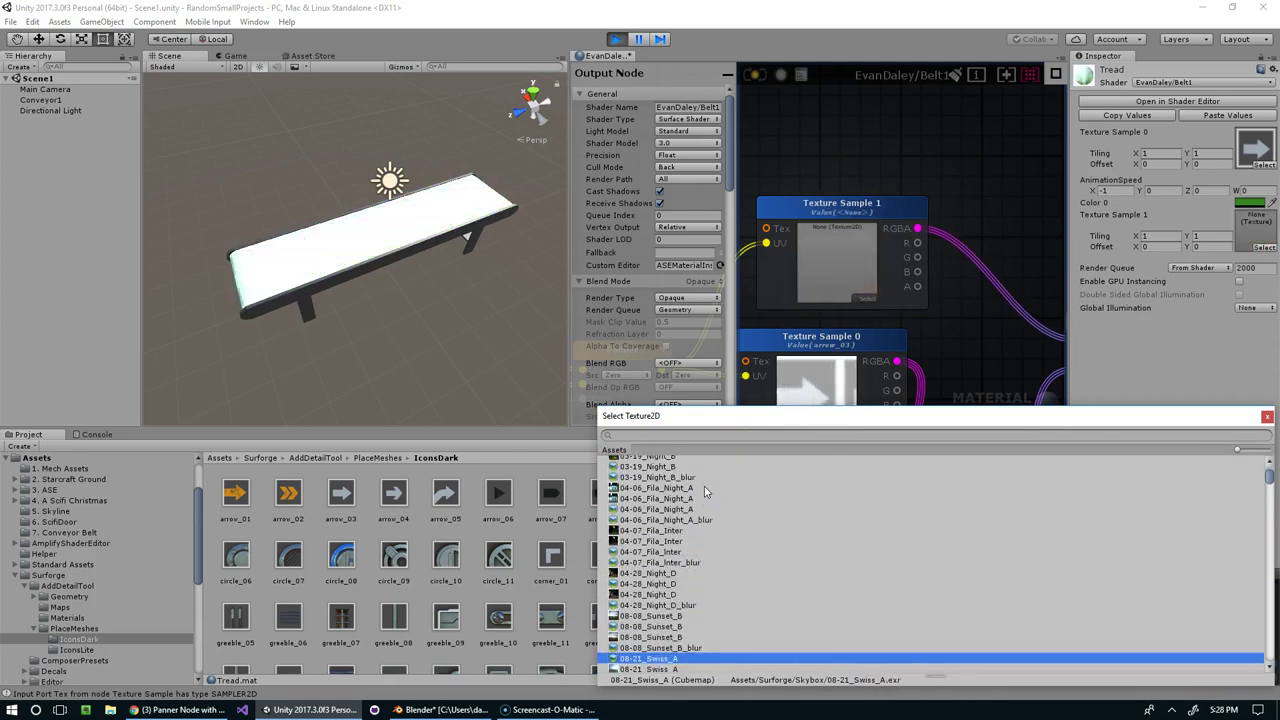
key("Down")
key("Down")
key("Down")
key("Down")
key("Down")
key("Down")
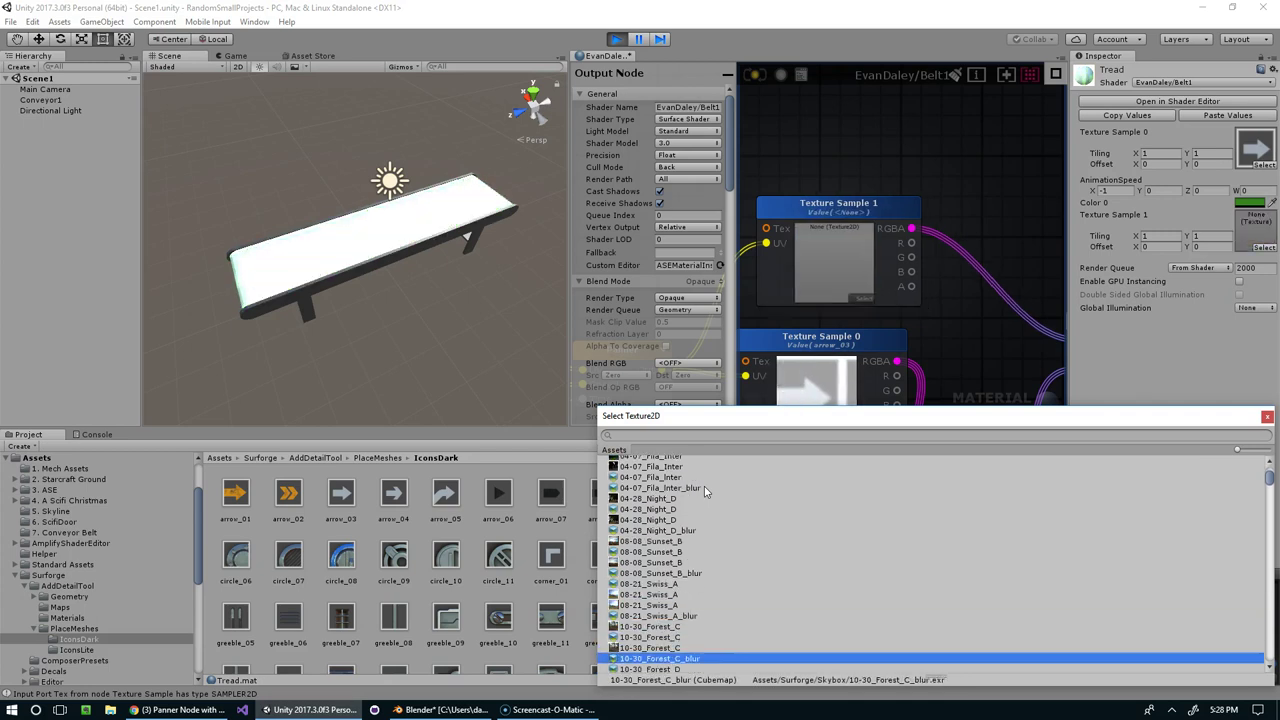
key("Down")
key("Down")
key("Down")
key("Down")
key("Down")
key("Down")
key("Down")
key("Down")
key("Down")
key("Down")
key("Down")
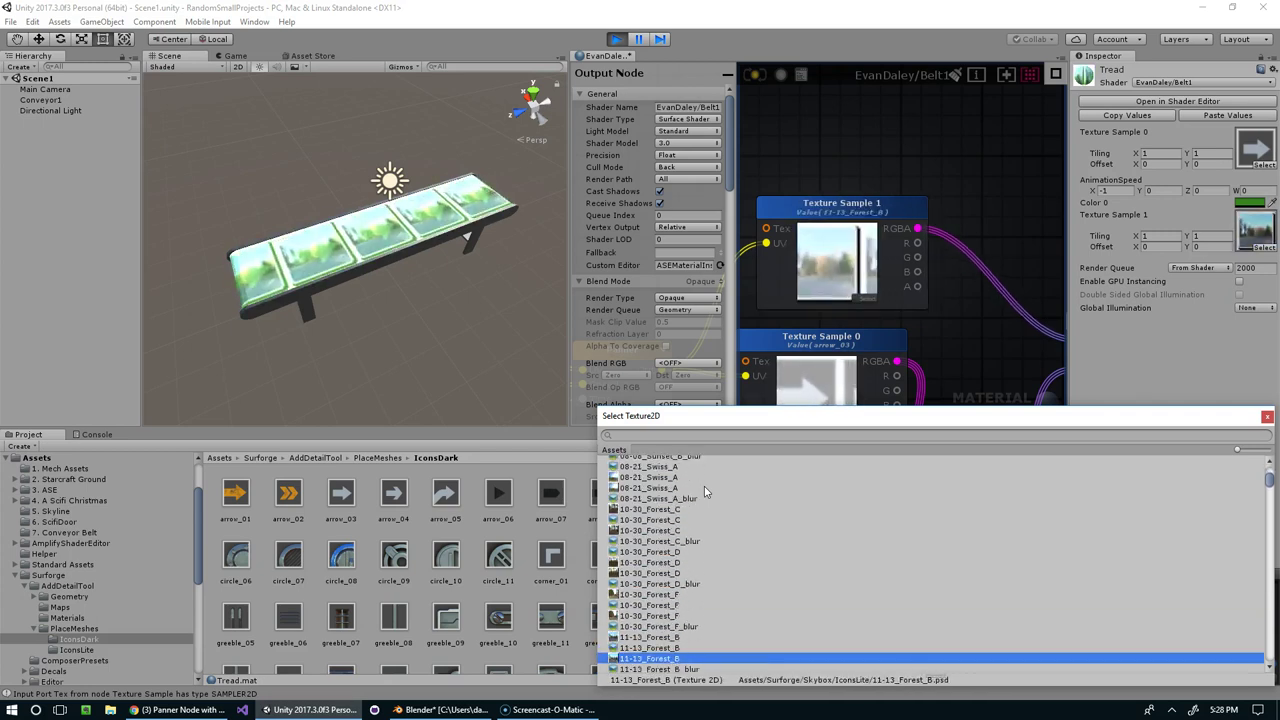
key("Down")
key("Down")
key("Down")
key("Down")
key("Down")
key("Down")
key("Down")
key("Down")
key("Down")
key("Down")
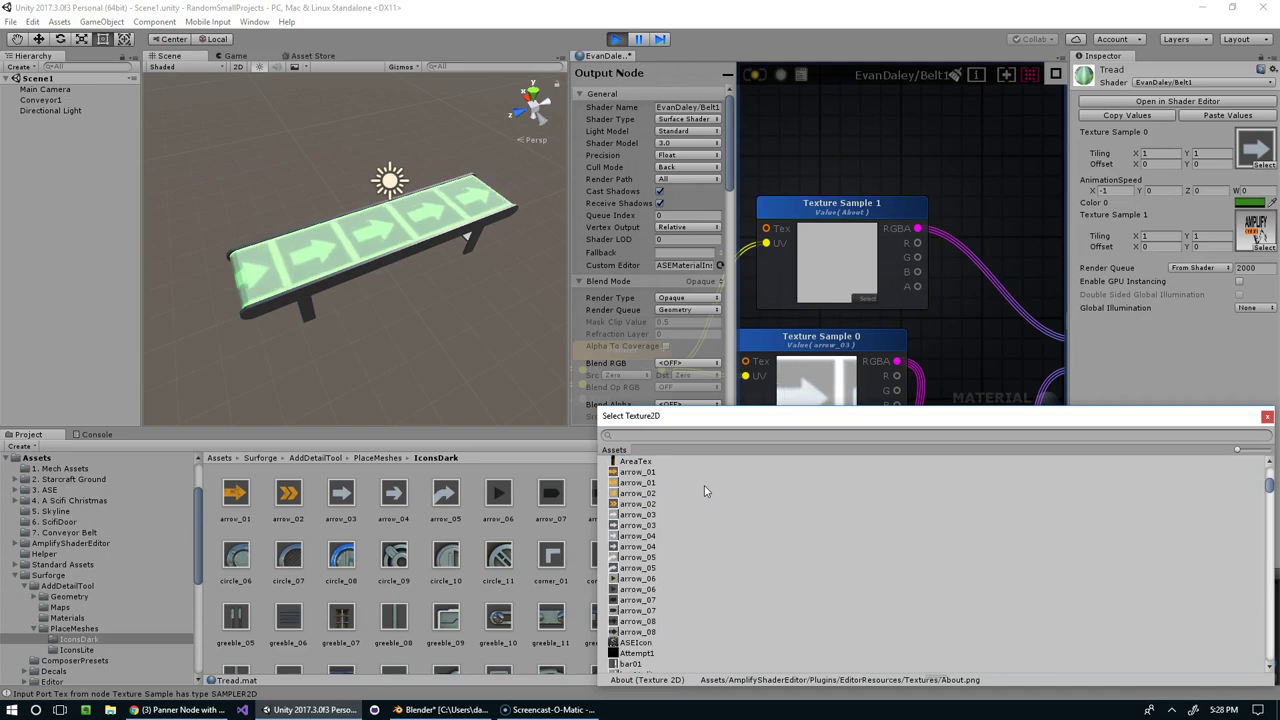
Assign the boards texture to Texture Sample 1 and inspect it close up on the belt.
scroll(651, 510, "down", 6)
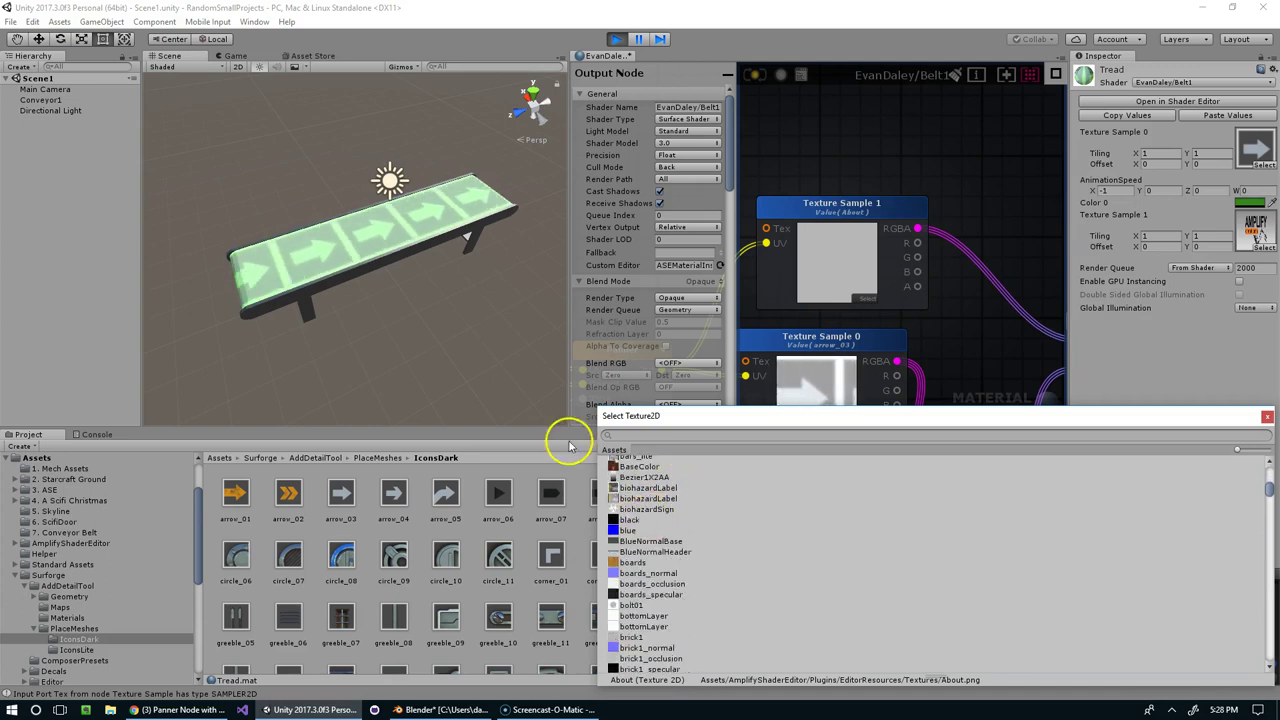
key("Down")
scroll(697, 509, "down", 6)
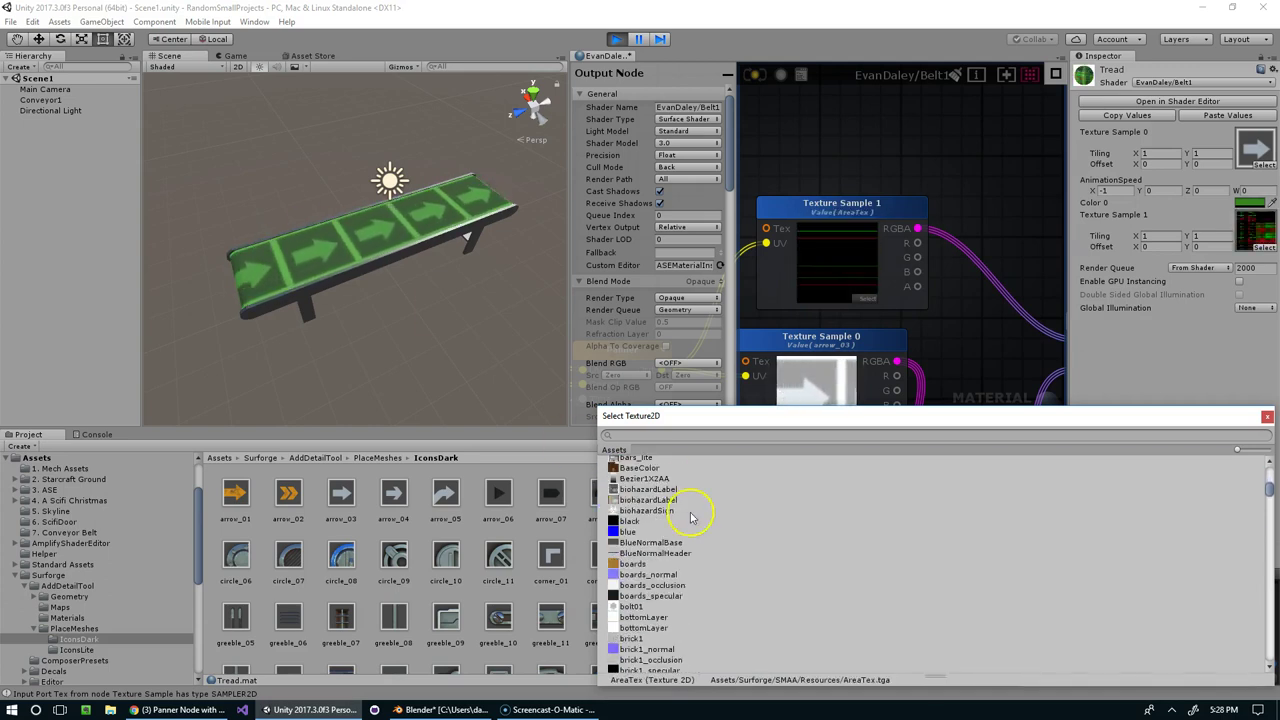
scroll(650, 528, "down", 1)
left_click(634, 515)
left_click(635, 525)
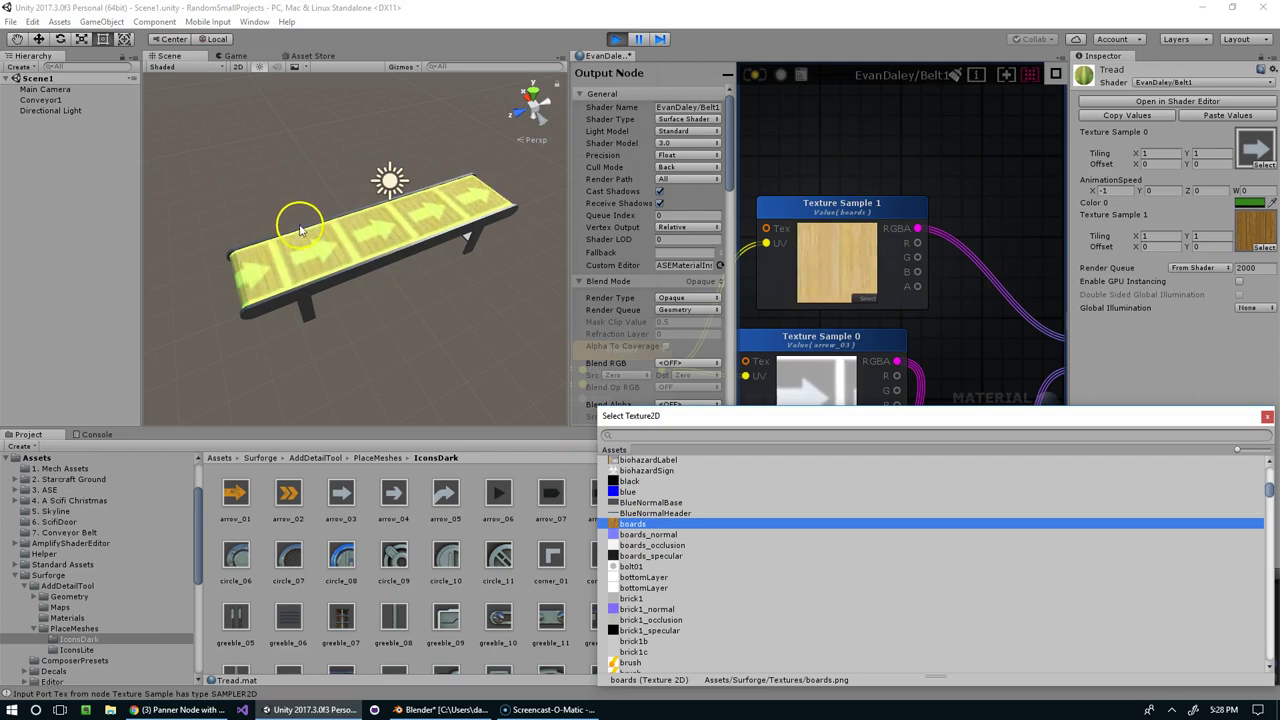
scroll(308, 238, "up", 6)
scroll(326, 246, "down", 4)
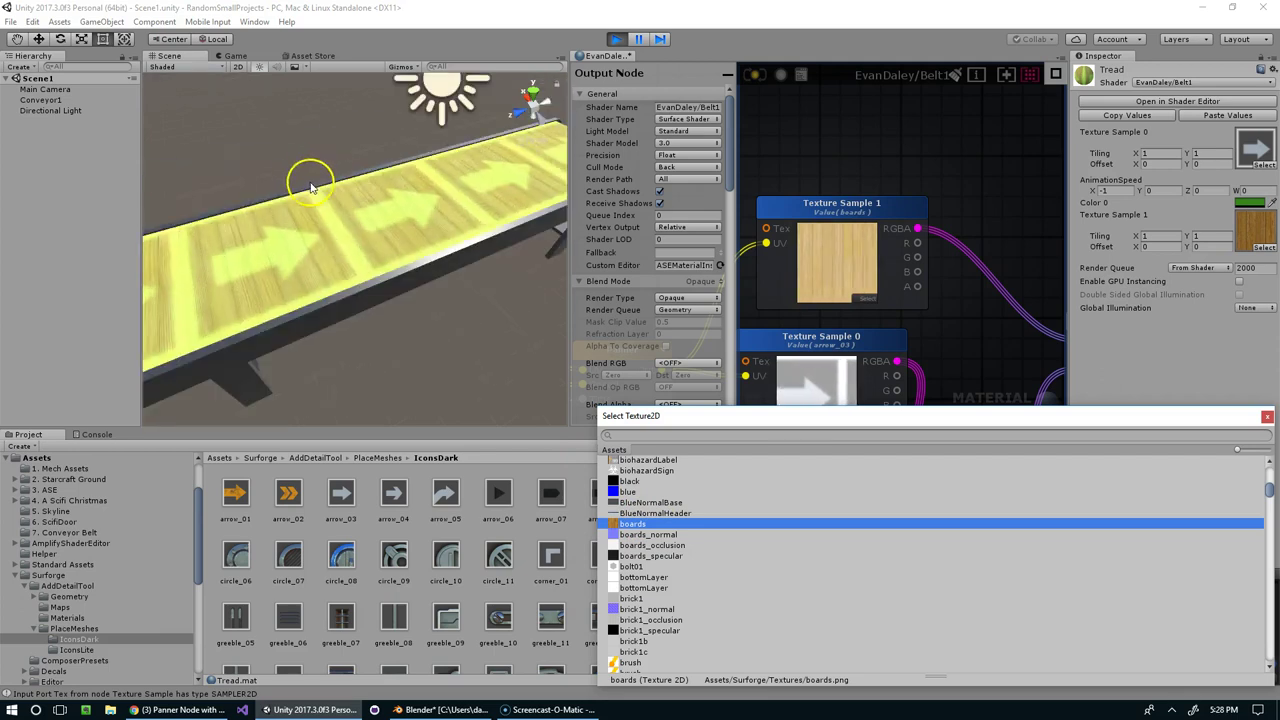
Add a Multiply node between Texture Sample 1 and the output node.
left_click(964, 316)
middle_click_drag(960, 281, 888, 275)
scroll(888, 275, "down", 1)
right_click(946, 198)
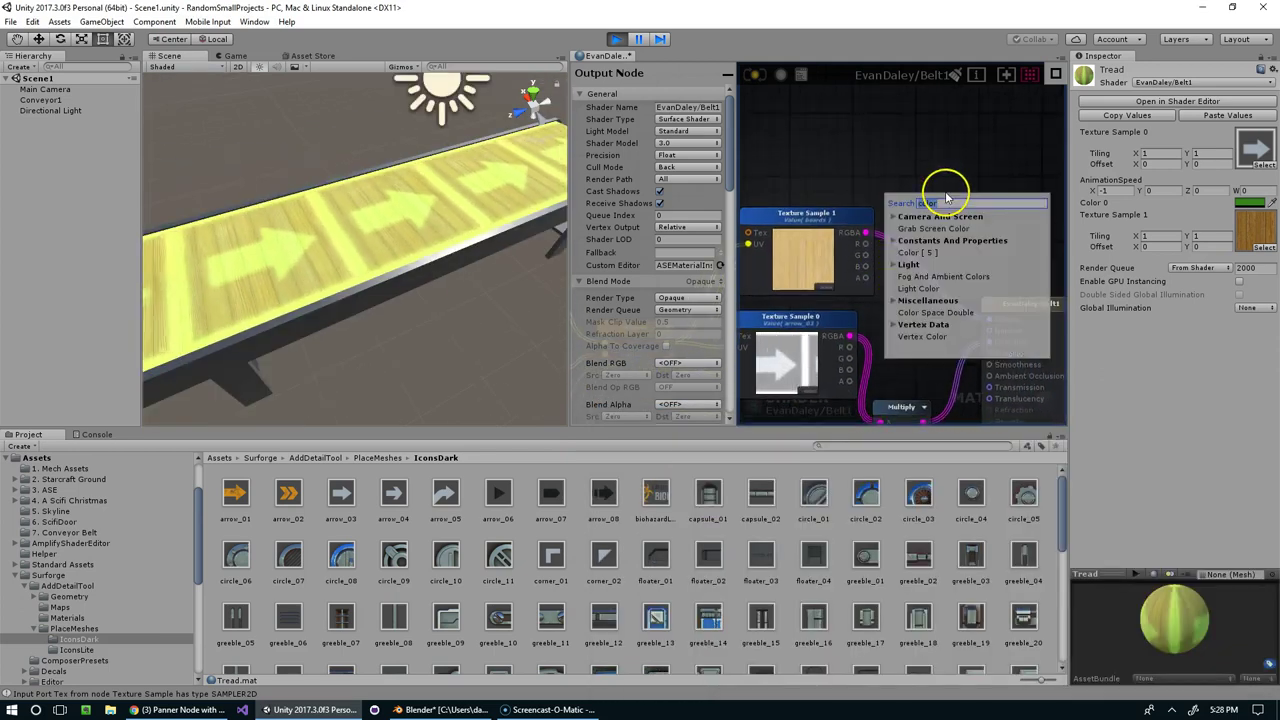
type("mul")
left_click(934, 229)
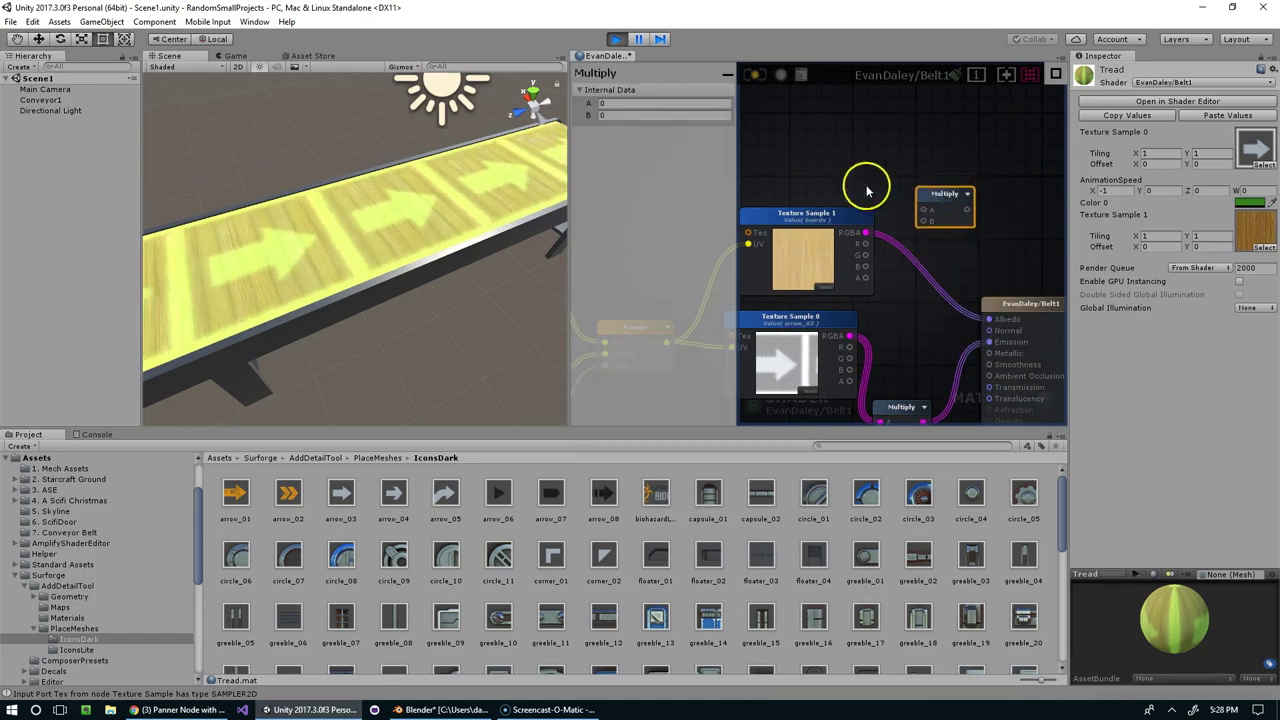
Add a Color node and multiply it with Texture Sample 1, feeding the product into Albedo.
right_click(831, 161)
type("color")
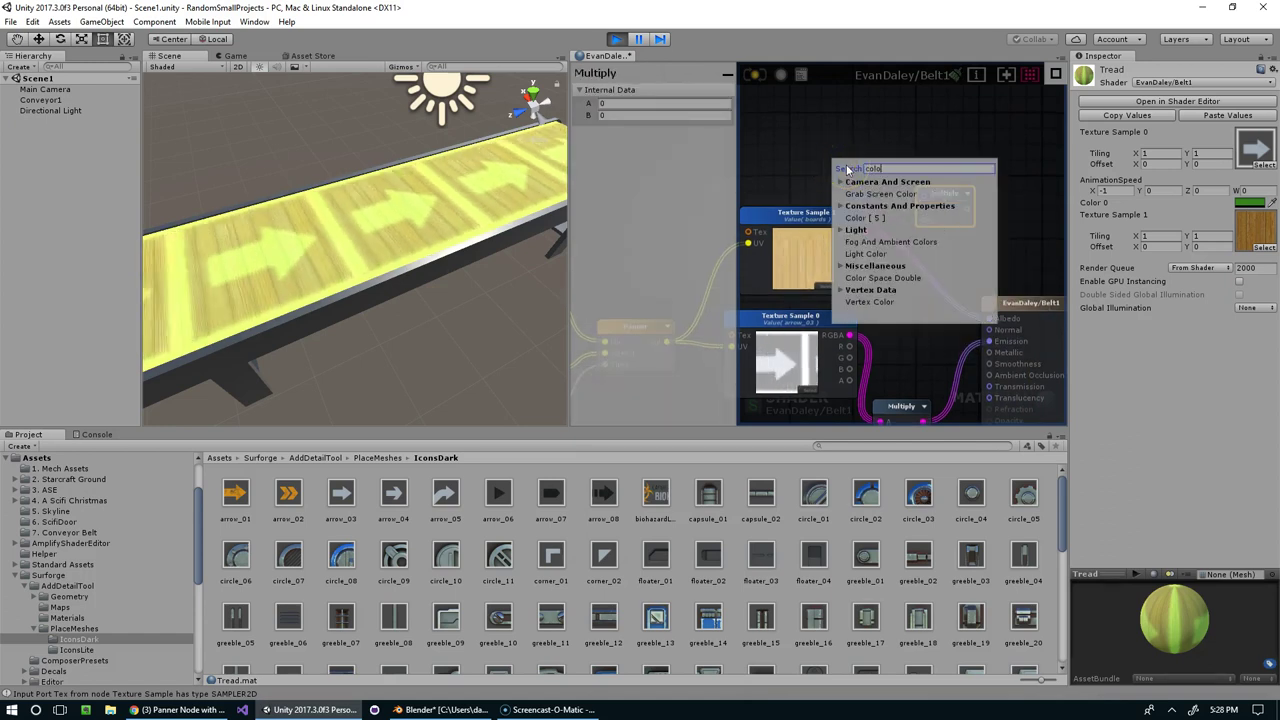
left_click(858, 216)
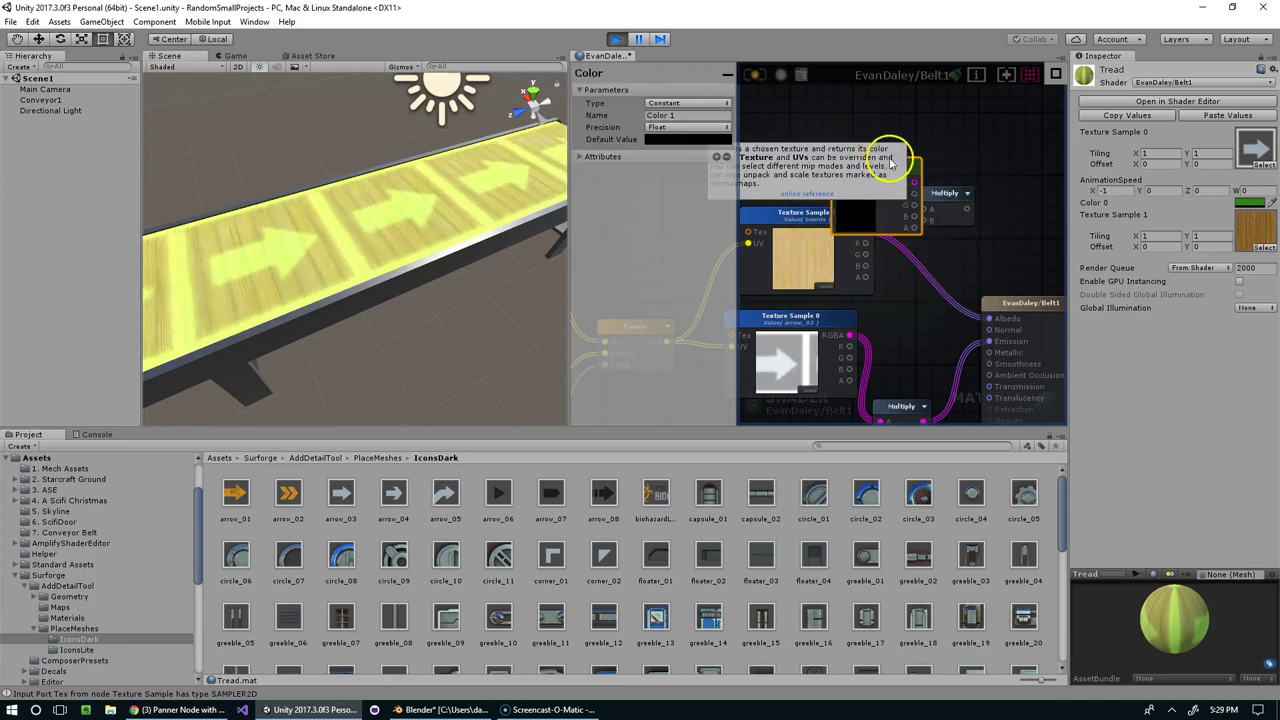
left_click_drag(866, 231, 930, 224)
left_click_drag(865, 131, 990, 318)
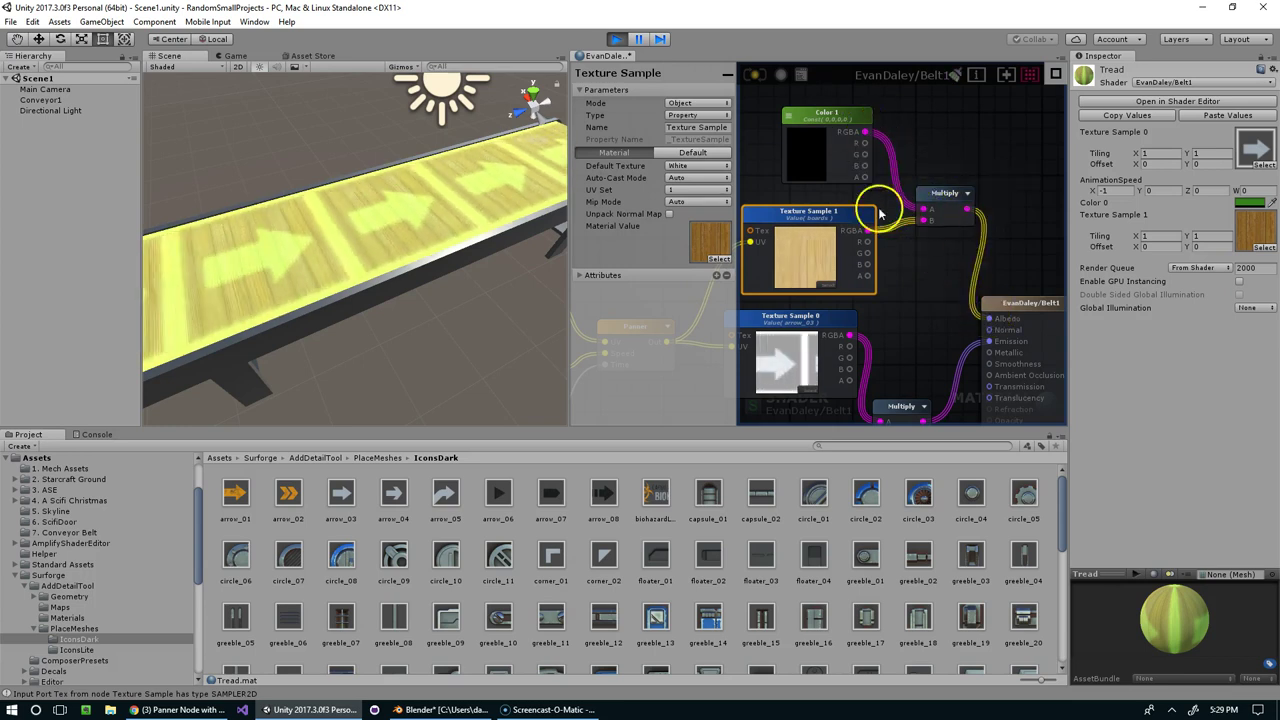
Set Color 1 to a mid grey of RGB 91, update the shader and inspect the whole belt.
middle_click_drag(910, 206, 960, 226)
left_click(866, 167)
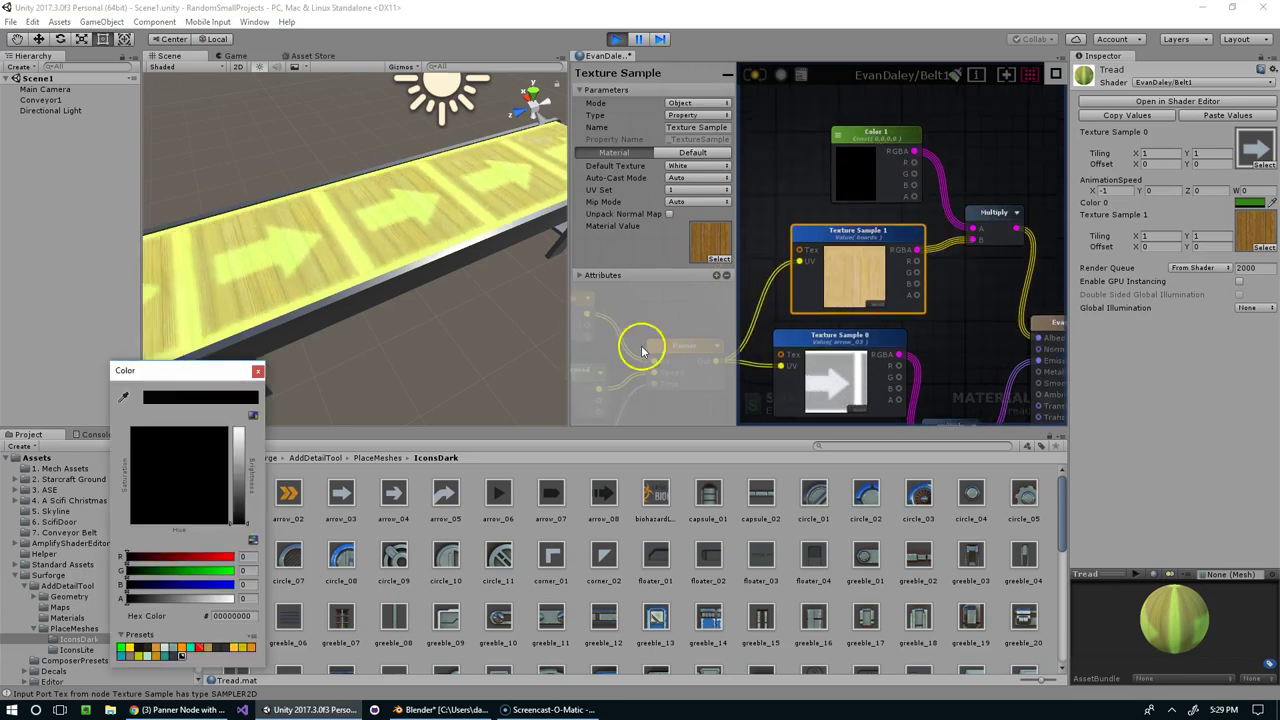
left_click(242, 493)
left_click(381, 357)
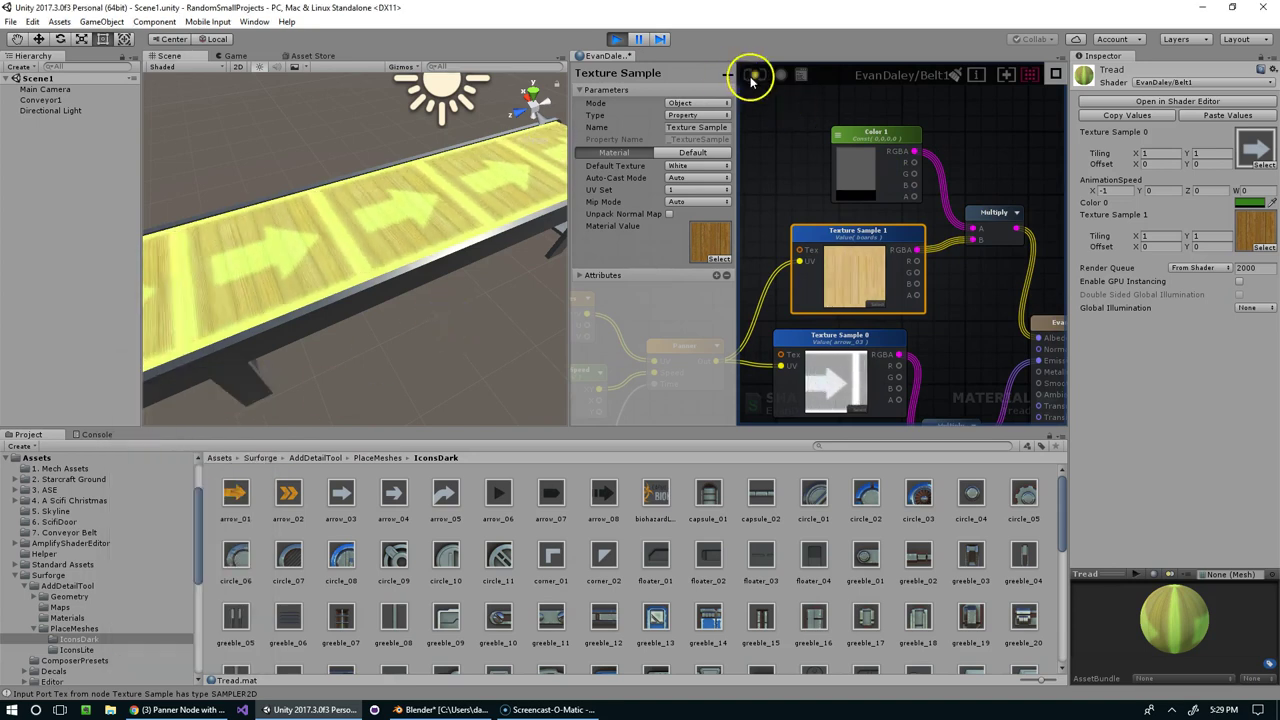
scroll(489, 224, "down", 5)
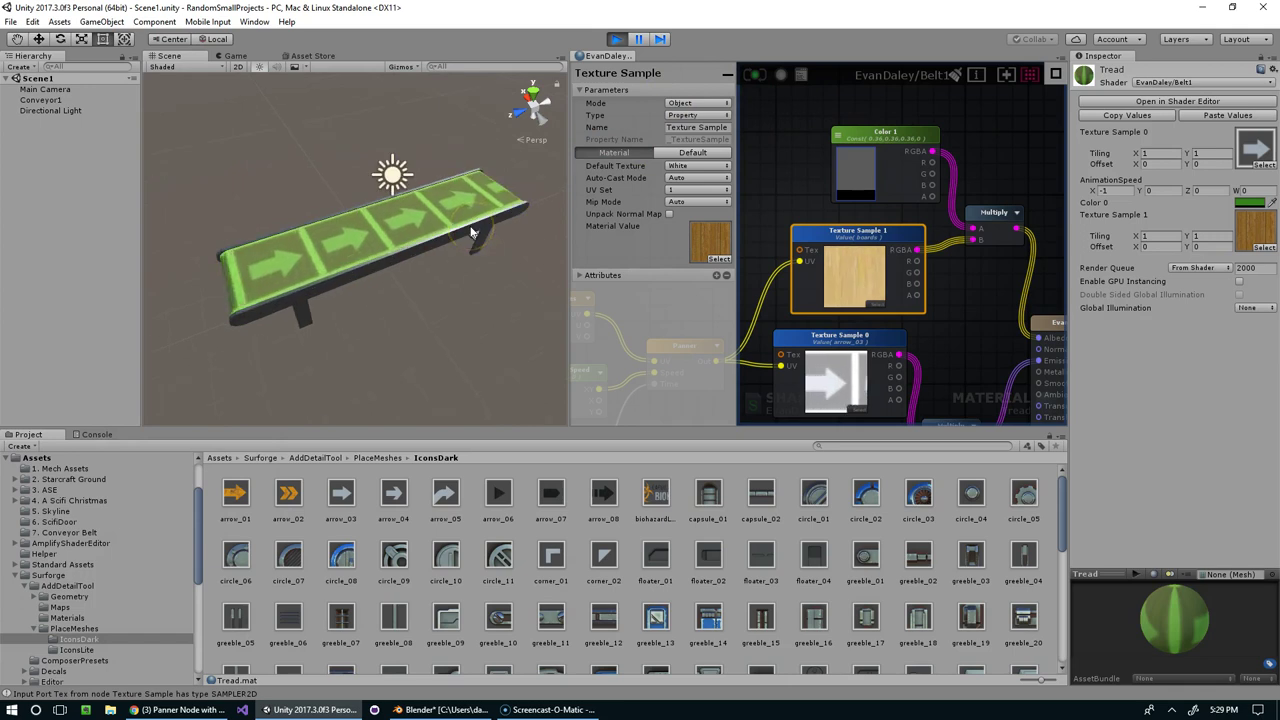
middle_click_drag(471, 229, 512, 222)
Darken Color 1 to grey with RGB values of 66.
left_click(855, 172)
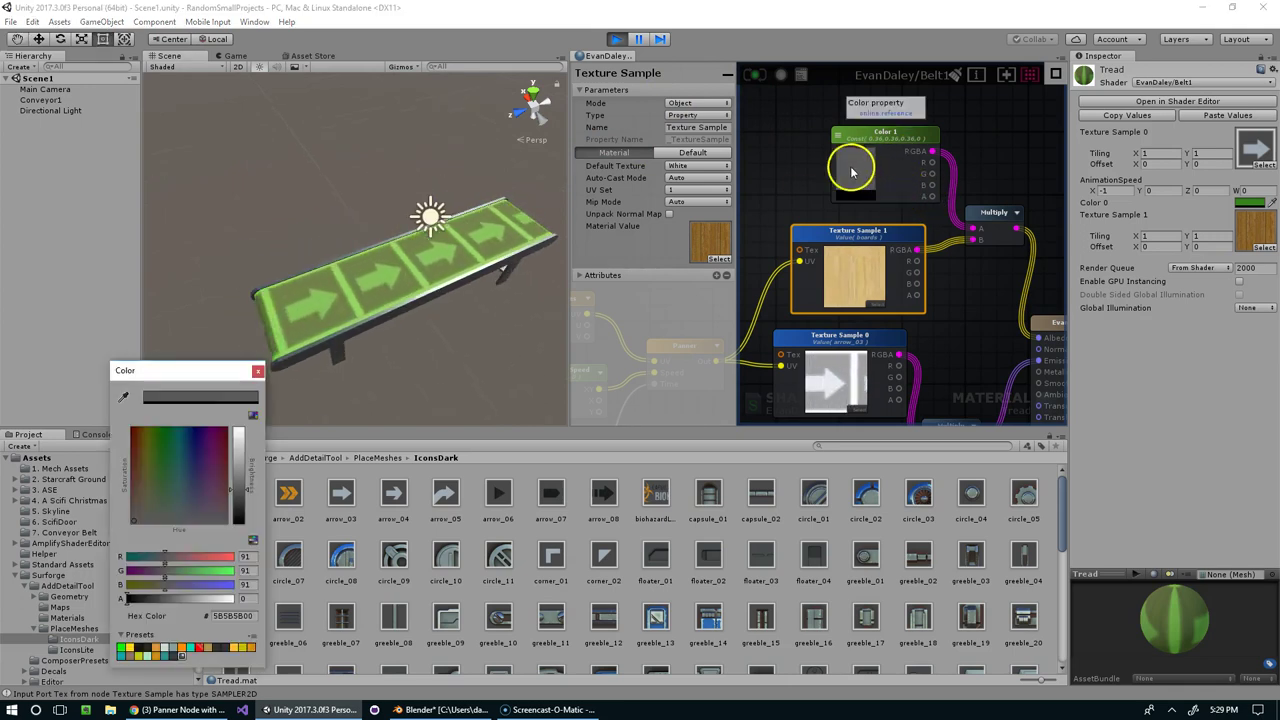
left_click_drag(234, 495, 237, 505)
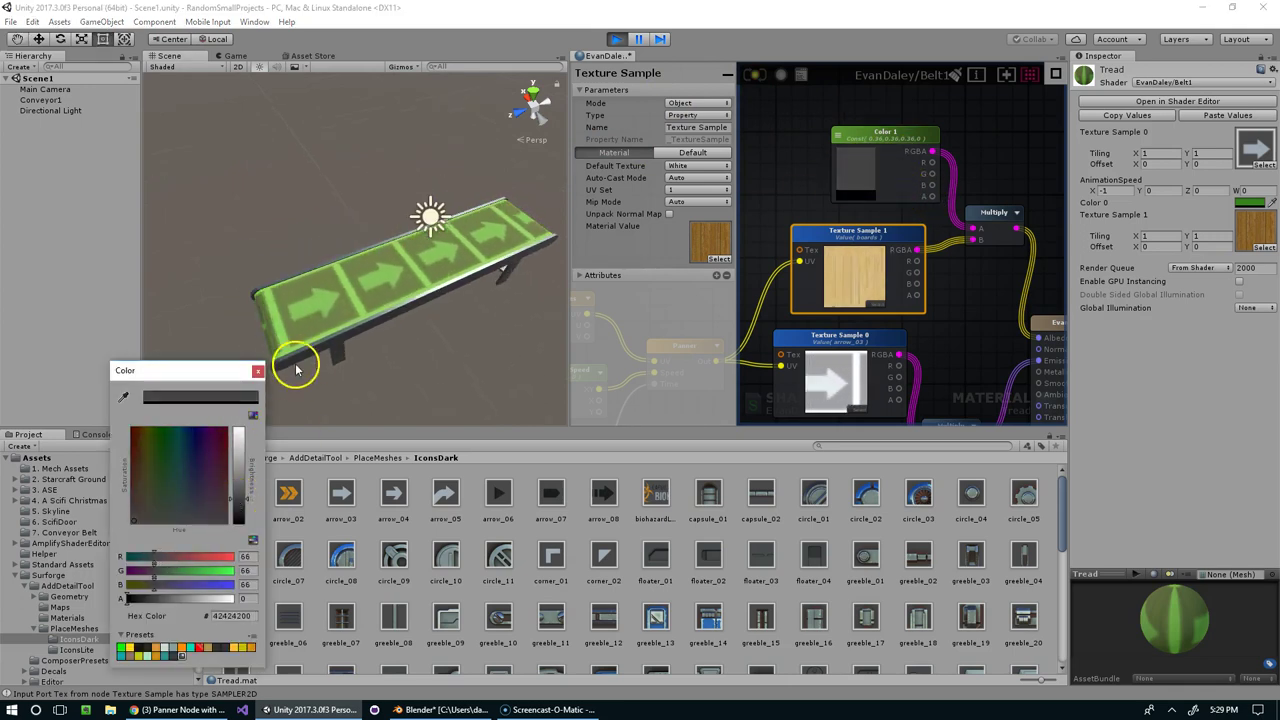
left_click(258, 373)
Turn the Color 1 node into a Property named DiffuseColor and update the shader.
left_click(843, 133)
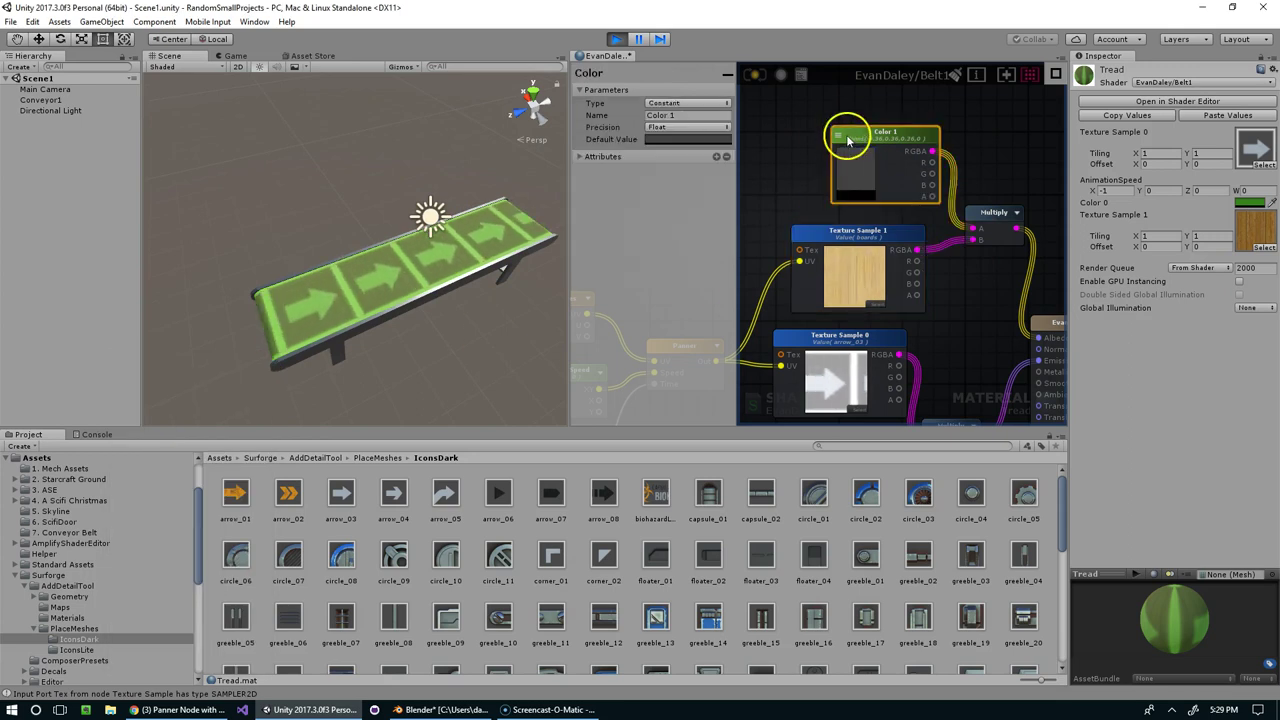
left_click(684, 102)
left_click(688, 126)
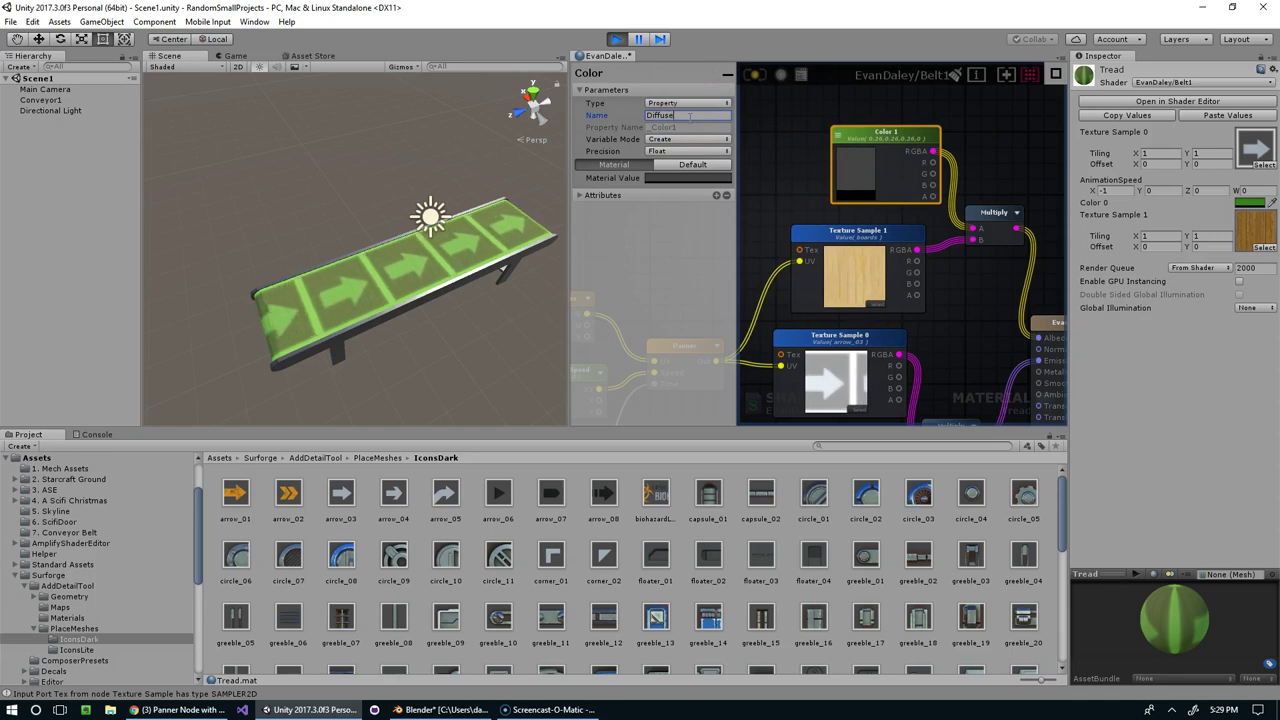
left_click(759, 77)
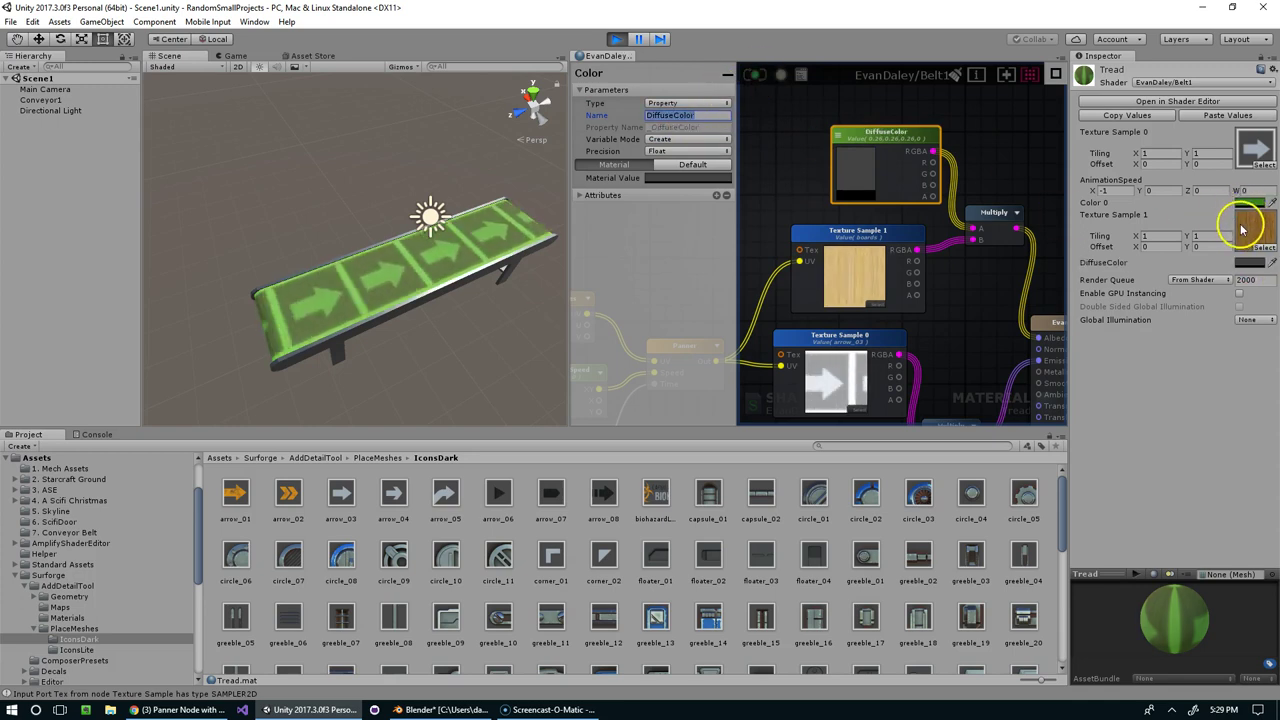
Darken the Tread material's DiffuseColor to a deeper grey.
left_click(1249, 263)
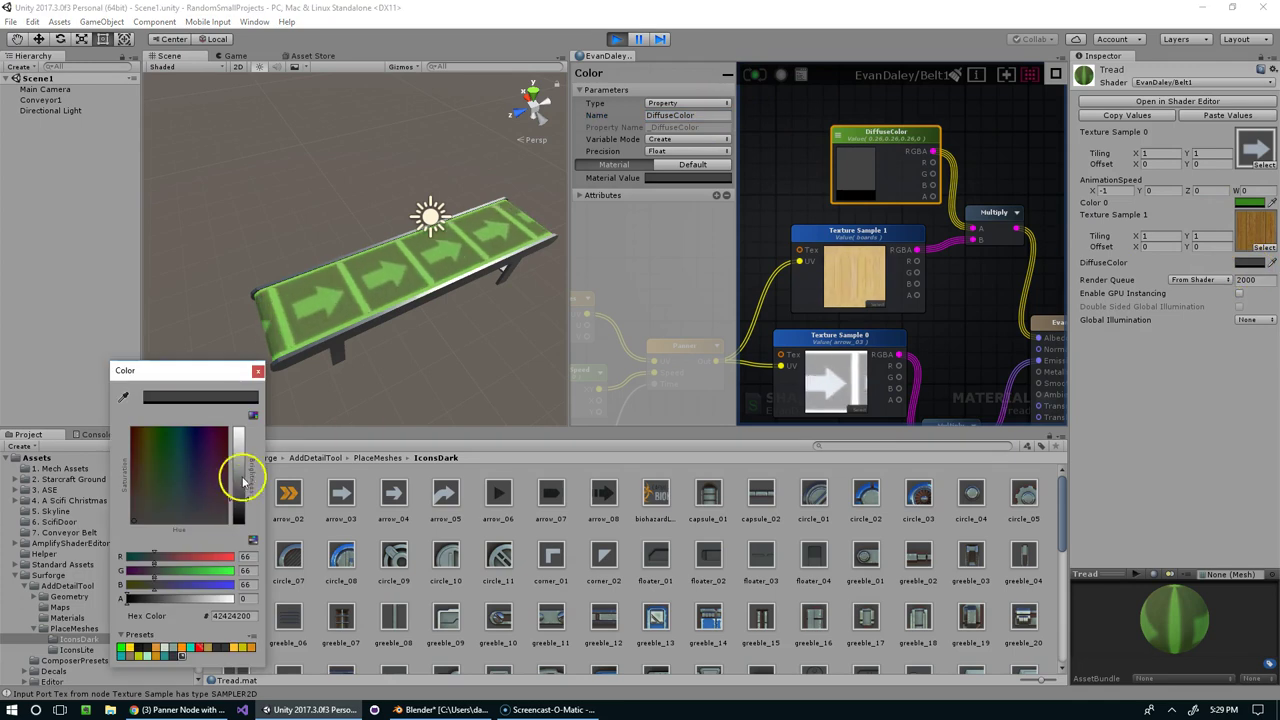
mouse_move(235, 487)
left_mouse_down()
mouse_move(231, 530)
mouse_move(237, 511)
left_mouse_up()
middle_click_drag(962, 261, 908, 158)
middle_click_drag(842, 354, 893, 305)
left_click(814, 353)
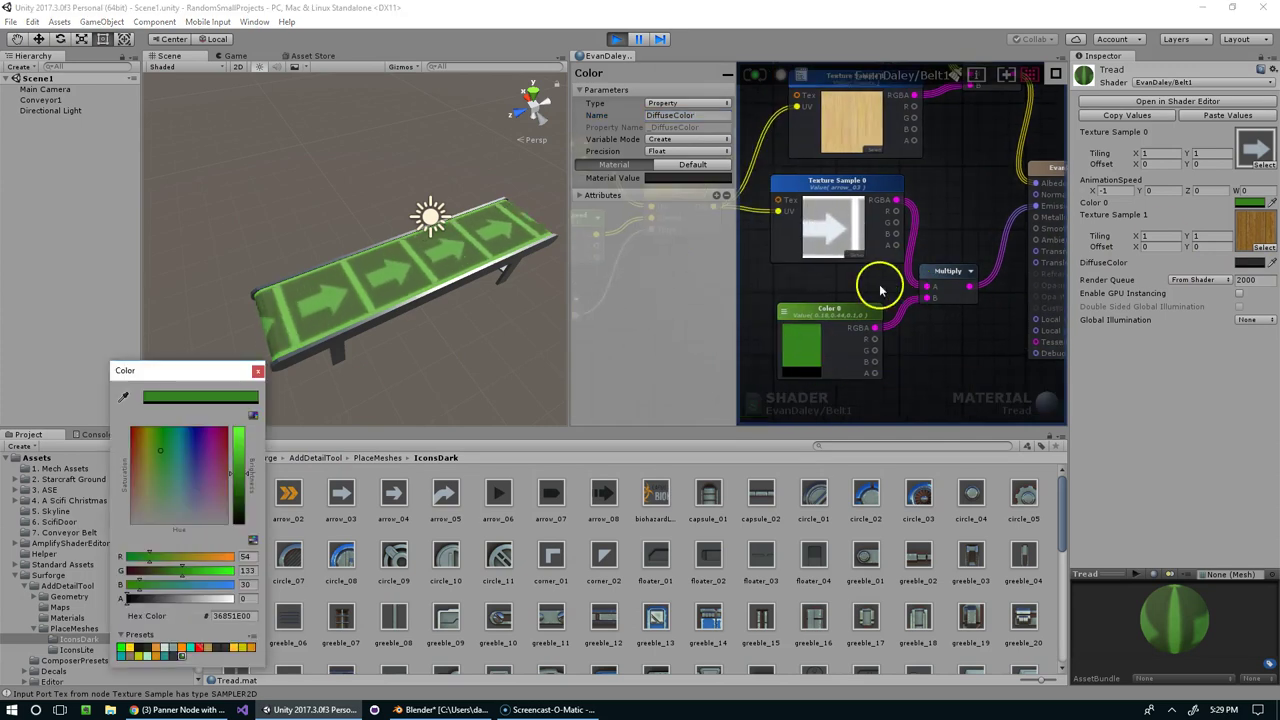
left_click(257, 373)
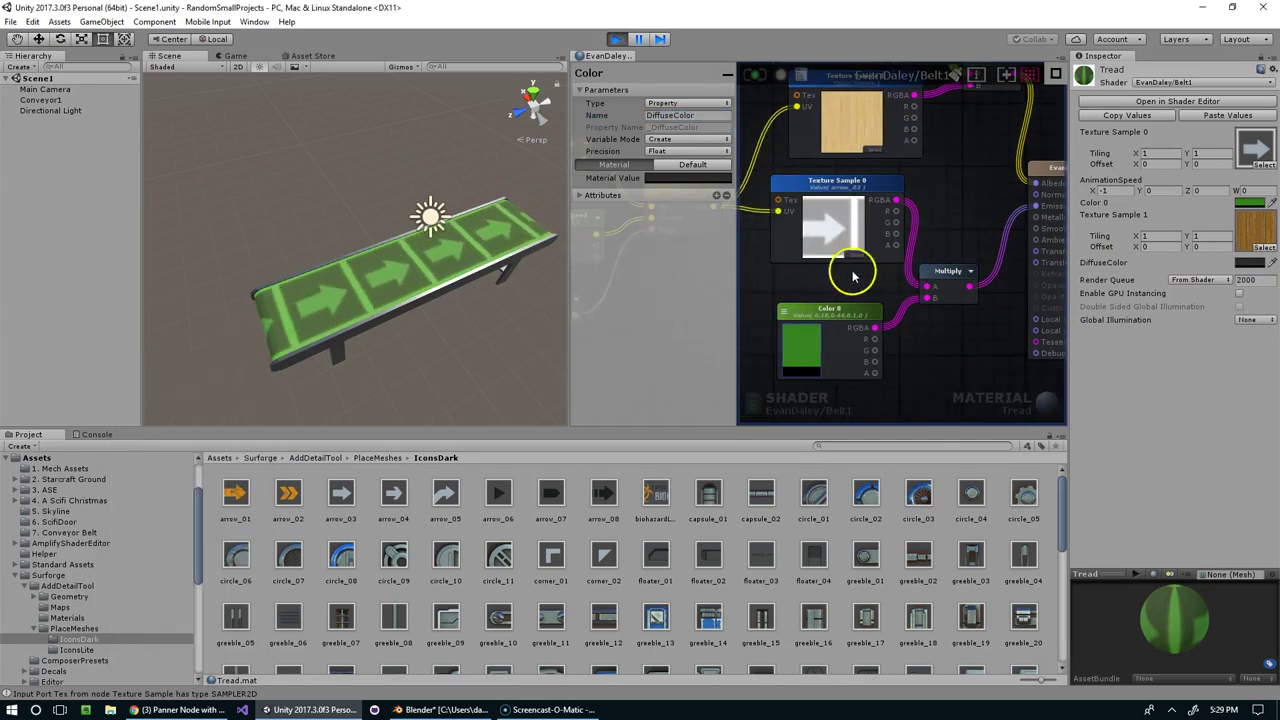
Darken the Tread material's Color 0 from bright green to near-black and inspect the emissive effect on the belt surface.
left_click(1249, 202)
left_click_drag(238, 478, 238, 525)
left_click_drag(430, 345, 567, 333, "alt")
scroll(363, 338, "up", 5)
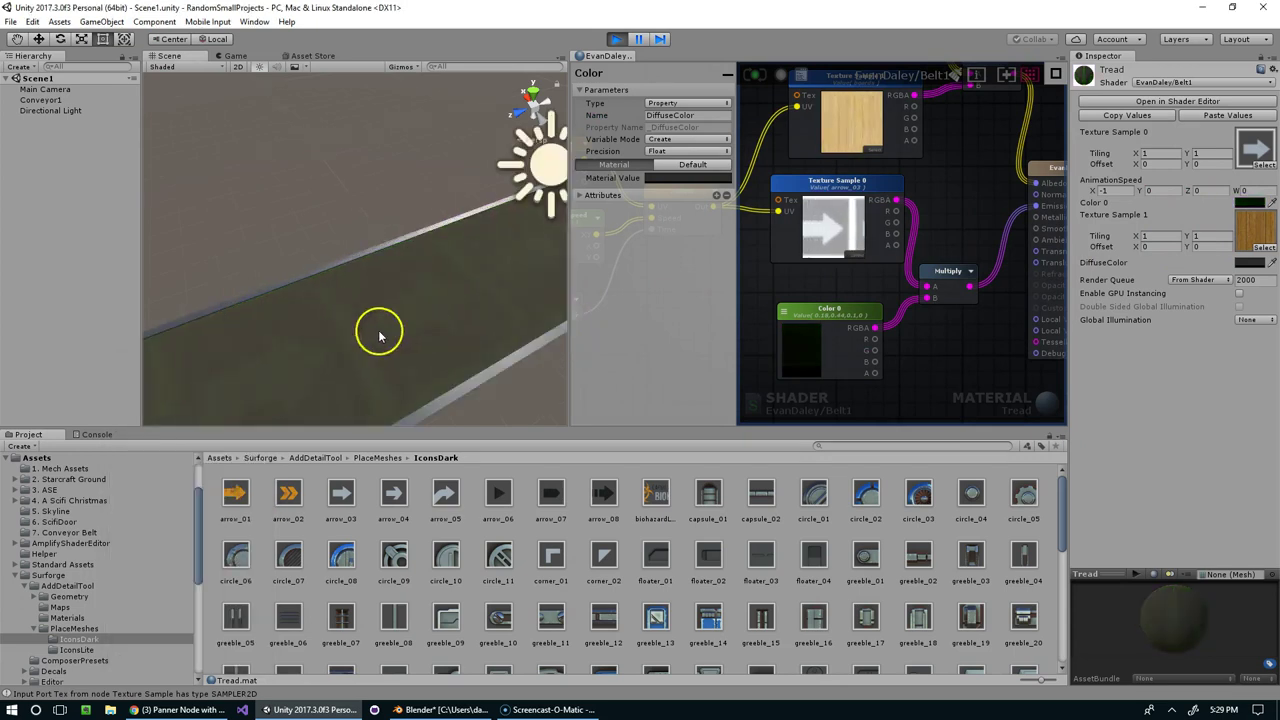
left_click_drag(363, 338, 453, 329, "alt")
scroll(453, 329, "up", 3)
middle_click_drag(450, 328, 466, 310)
scroll(462, 302, "down", 3)
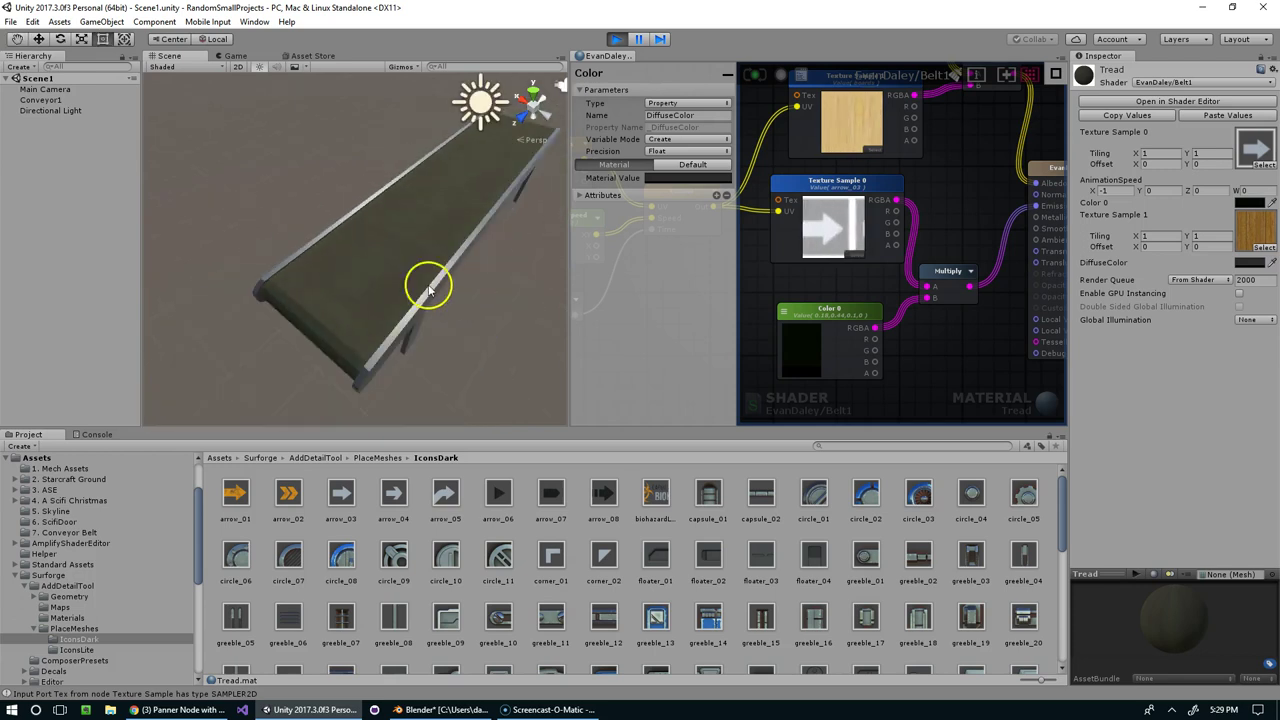
Disconnect the arrow Multiply node from the Emission input, update the shader and inspect the belt.
middle_click_drag(899, 244, 866, 249)
left_click_drag(1003, 211, 968, 214)
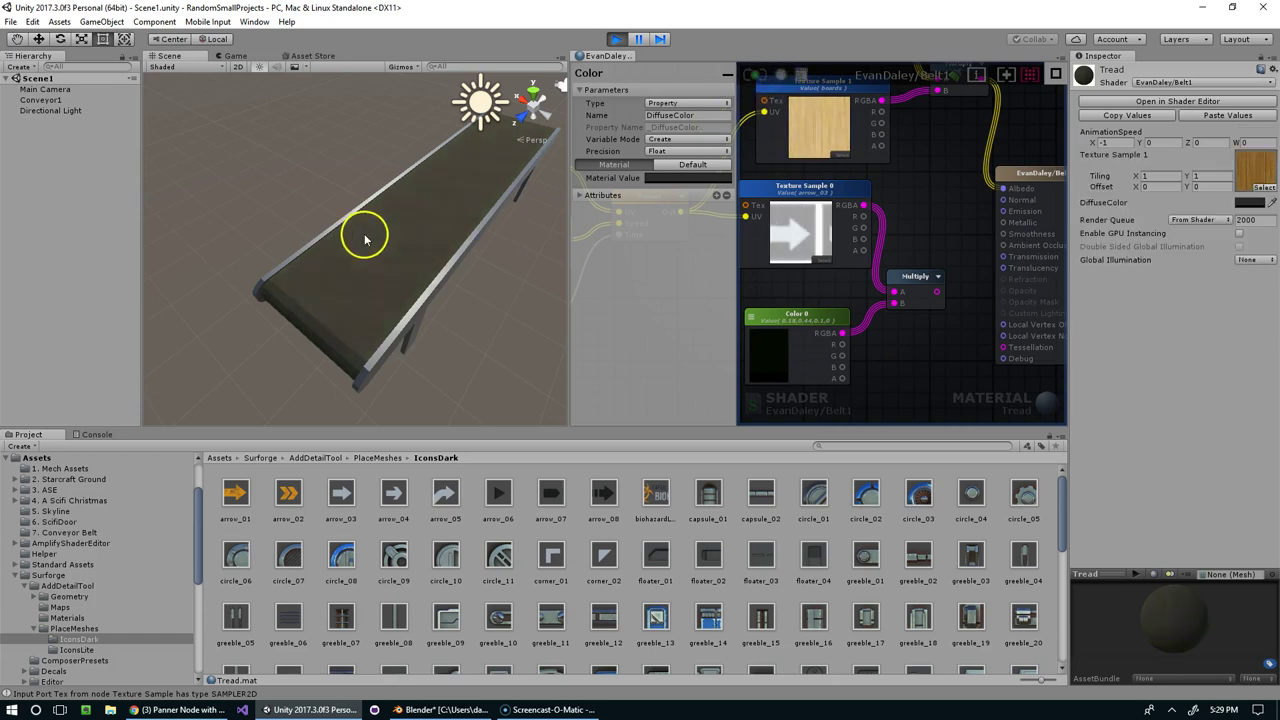
middle_click_drag(540, 130, 417, 266)
left_click_drag(417, 266, 337, 277, "alt")
scroll(337, 277, "up", 4)
middle_click_drag(337, 277, 435, 253)
scroll(434, 252, "down", 5)
Review the albedo and unconnected arrow nodes in the graph, and check the dark boards tread on the conveyor up close.
middle_click_drag(868, 147, 864, 172)
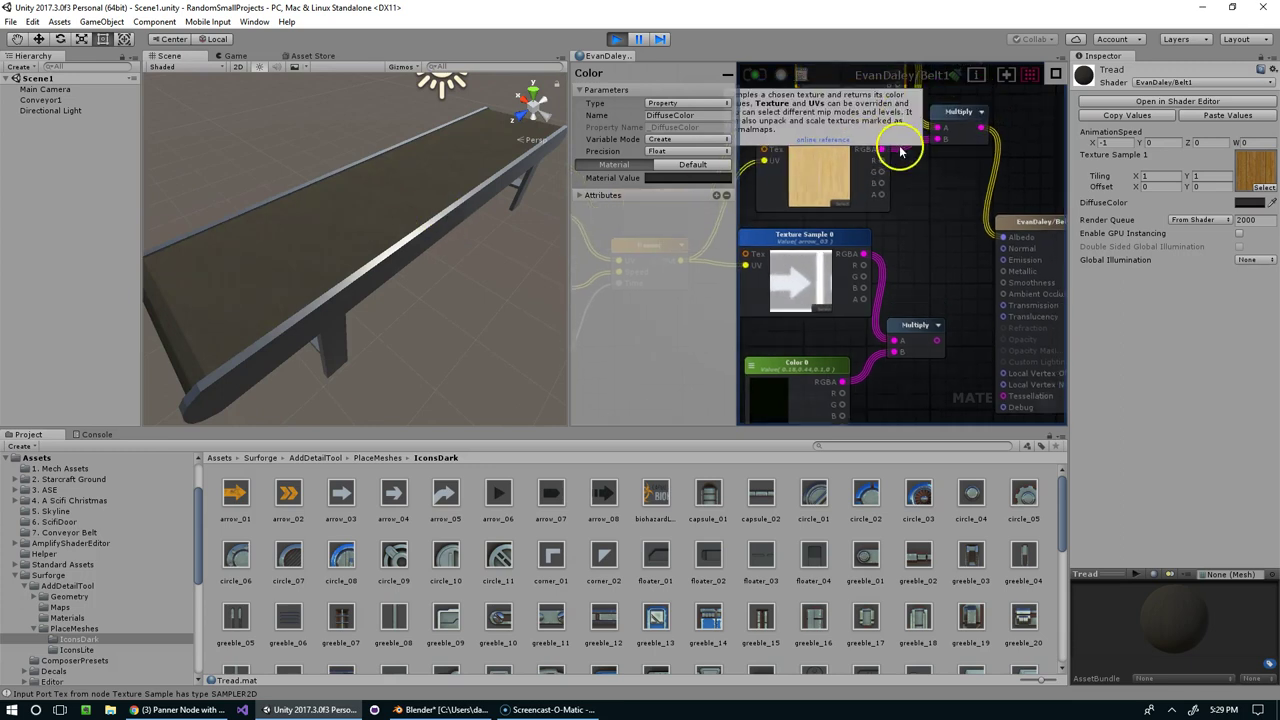
scroll(399, 175, "down", 3)
scroll(866, 210, "down", 5)
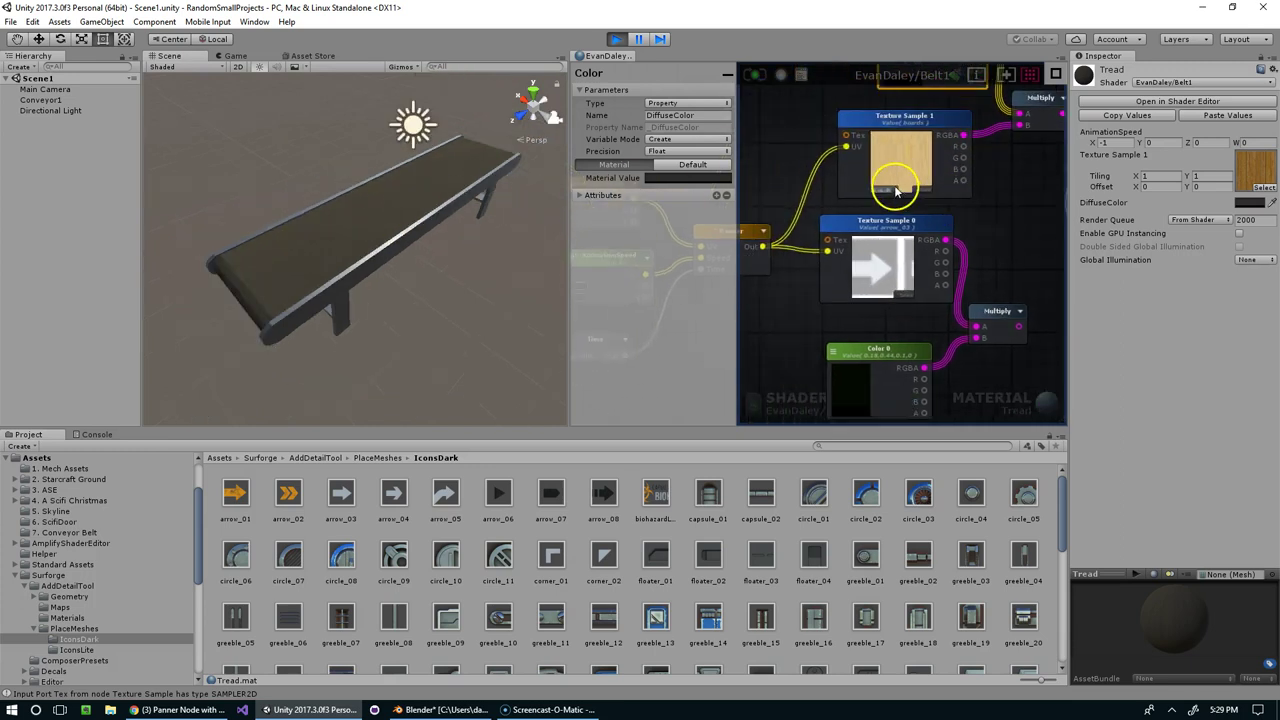
middle_click_drag(912, 161, 898, 183)
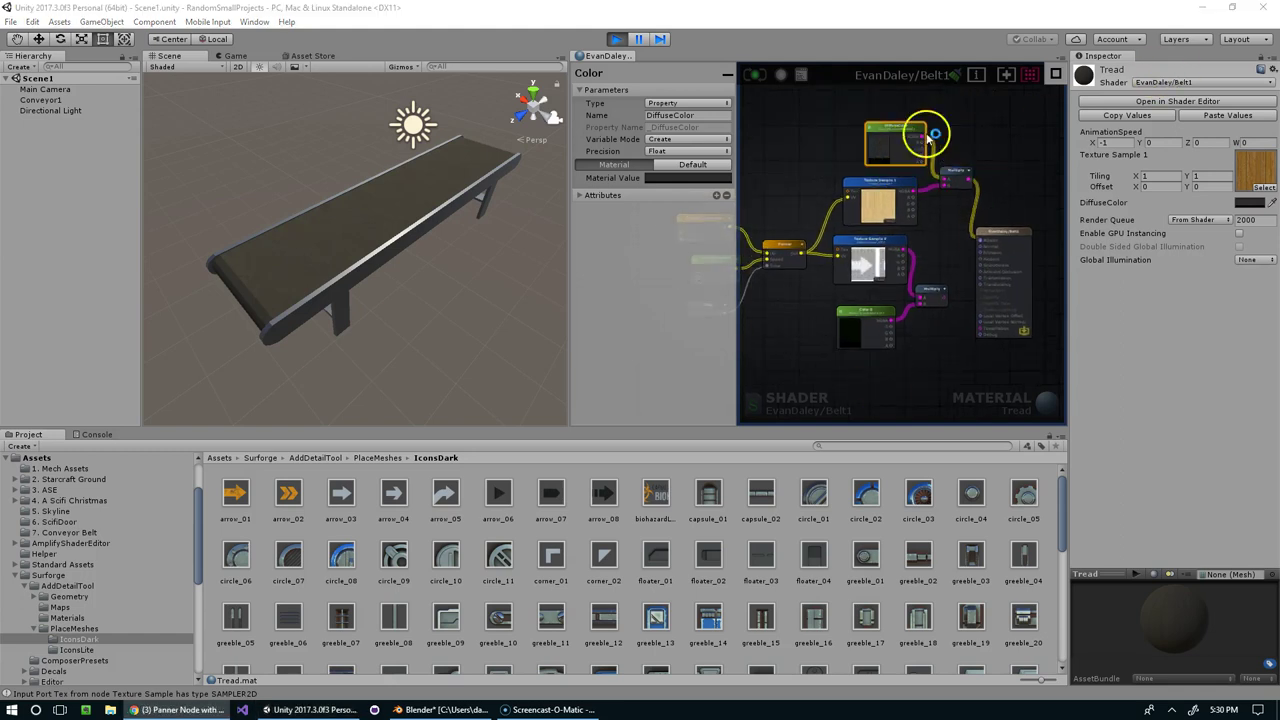
scroll(430, 163, "up", 3)
left_click(462, 138)
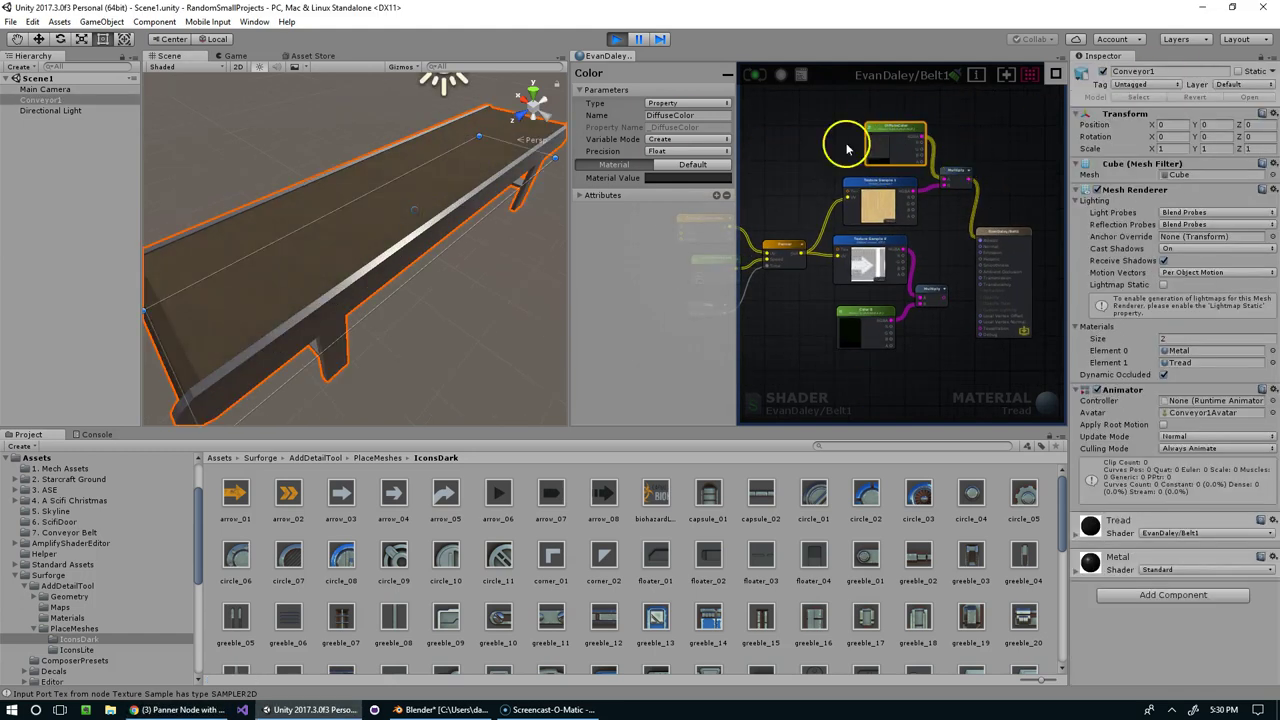
left_click(454, 287)
left_click_drag(454, 287, 411, 265, "alt")
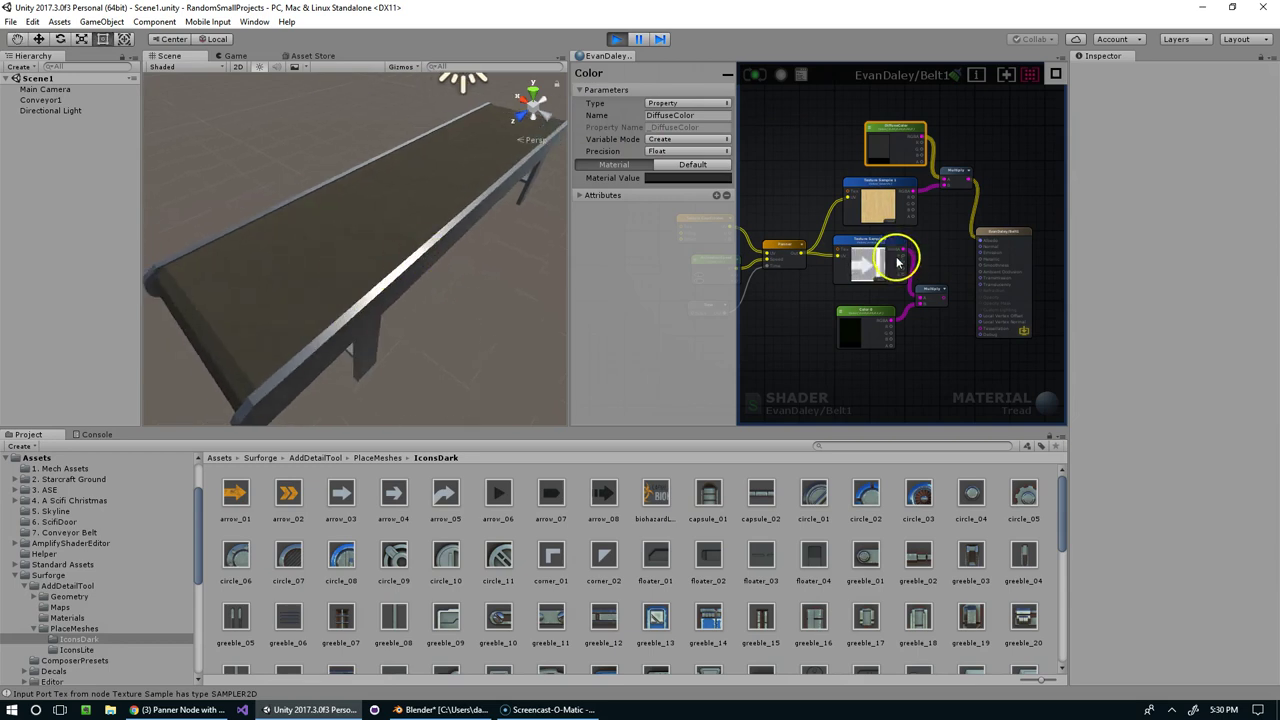
Delete the arrow Texture Sample 0, Color 0 and their Multiply node, and move the remaining albedo nodes in line with the output node.
left_click_drag(955, 378, 878, 283)
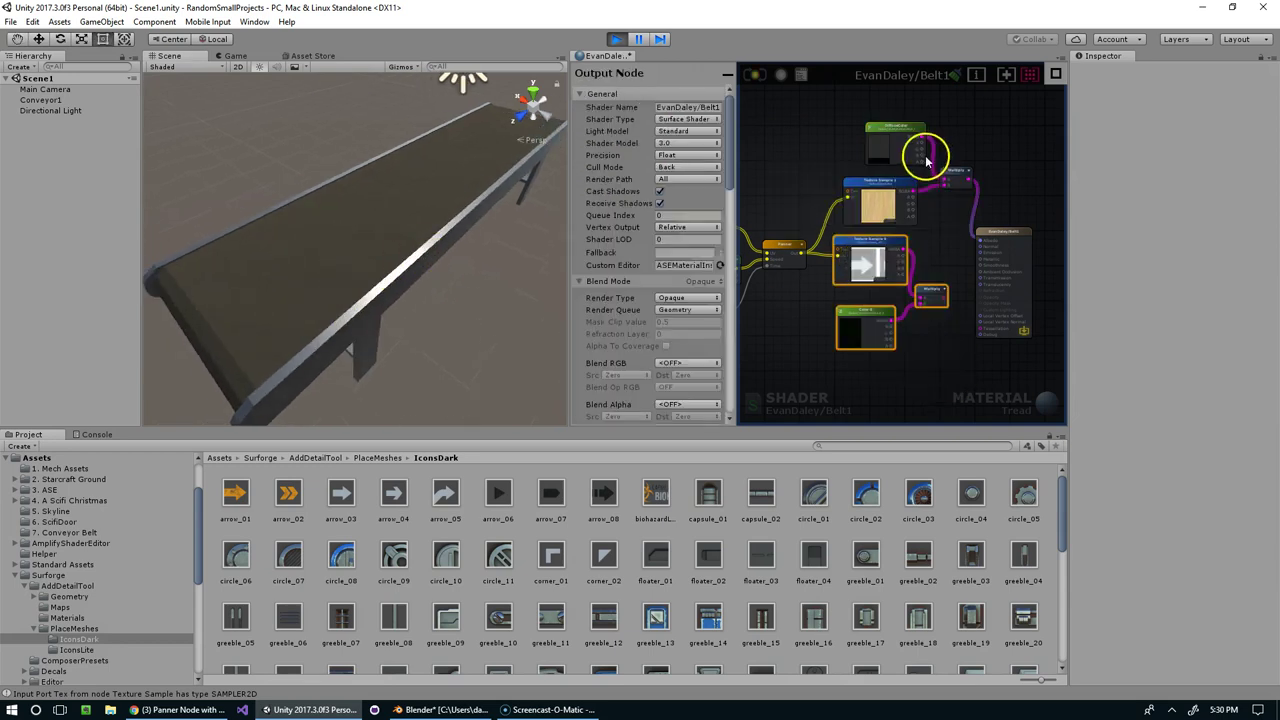
key("Delete")
left_click_drag(844, 114, 994, 224)
left_click_drag(956, 168, 946, 191)
left_click_drag(814, 93, 945, 214)
left_click_drag(963, 166, 950, 245)
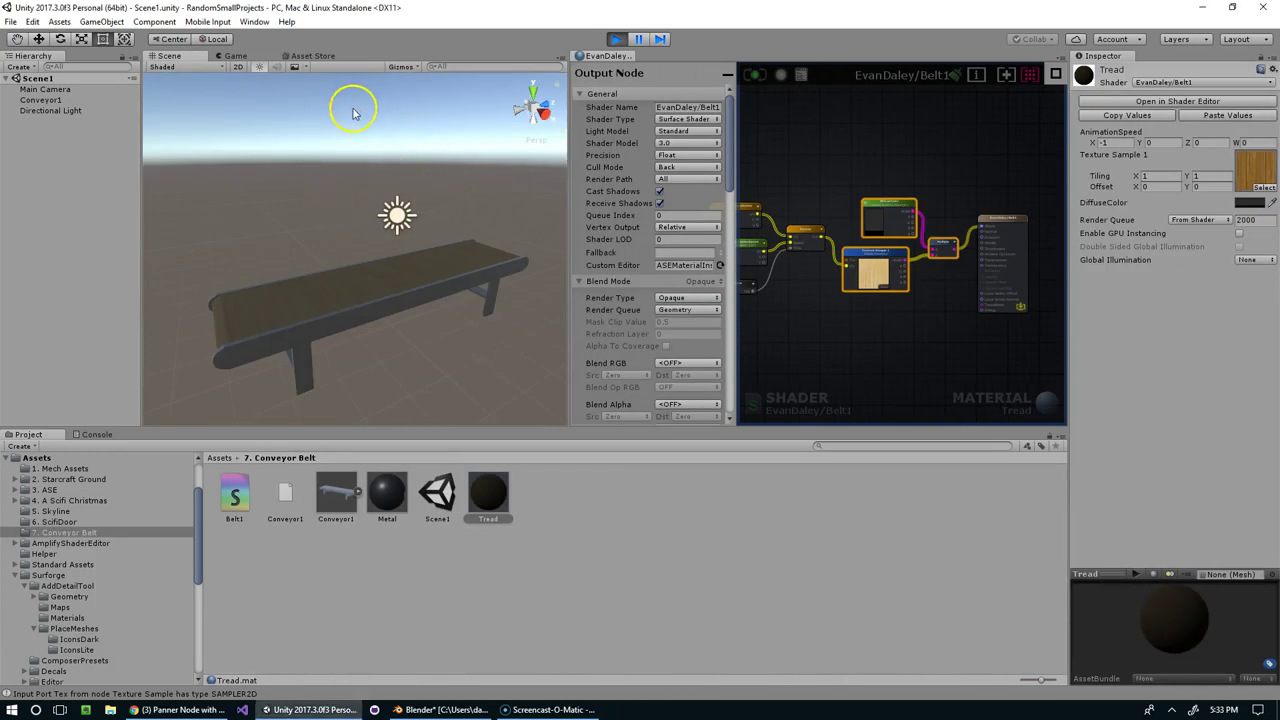
View the whole conveyor from a low side angle in the scene.
scroll(353, 116, "down", 3)
middle_click_drag(381, 195, 390, 181)
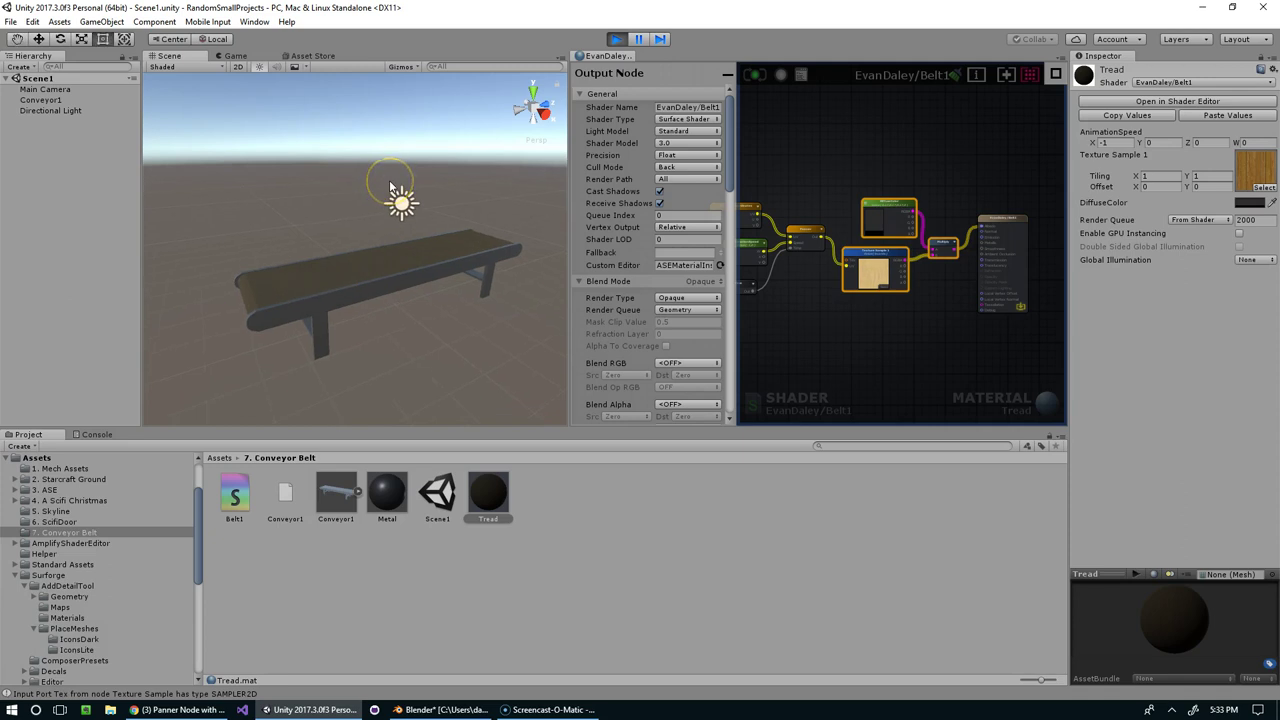